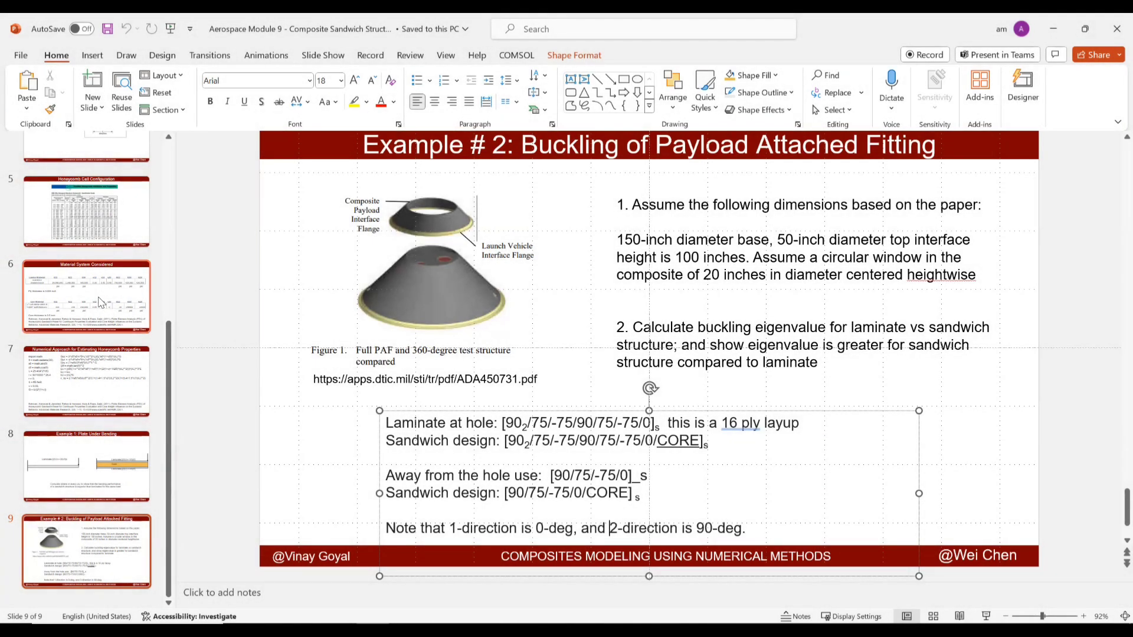
# - View the Material System Considered slide, then return to the Example # 2 buckling slide
pyautogui.click(100, 303)
pyautogui.click(121, 566)
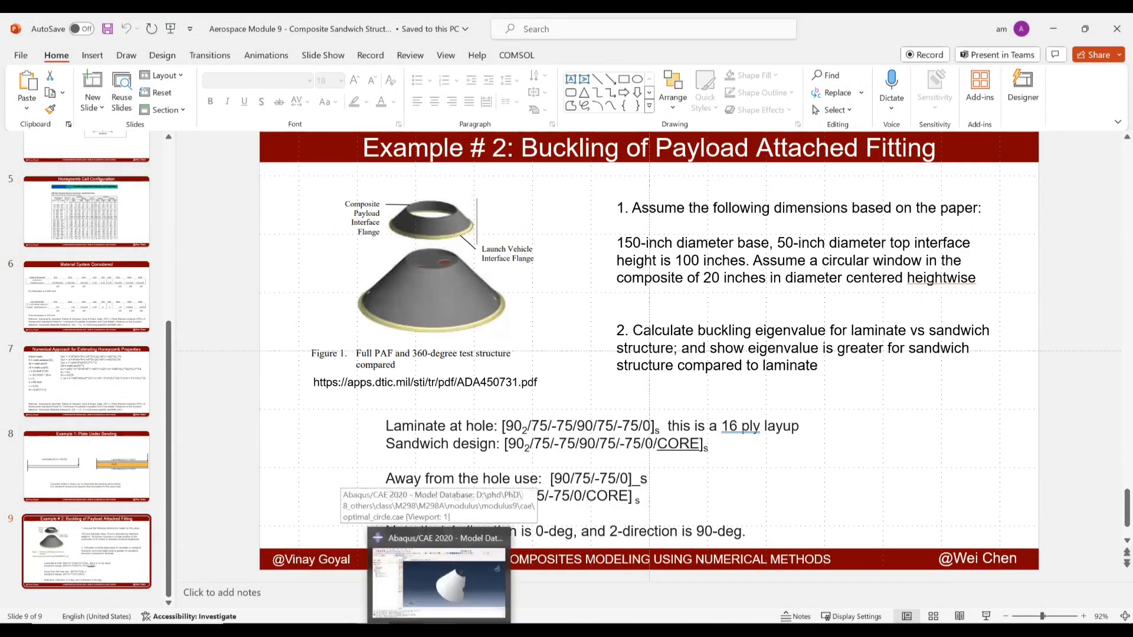
# - Show fitting_optimal's conical Part-1 with its hole, zoomed and panned in the Abaqus viewport
pyautogui.click(449, 590)
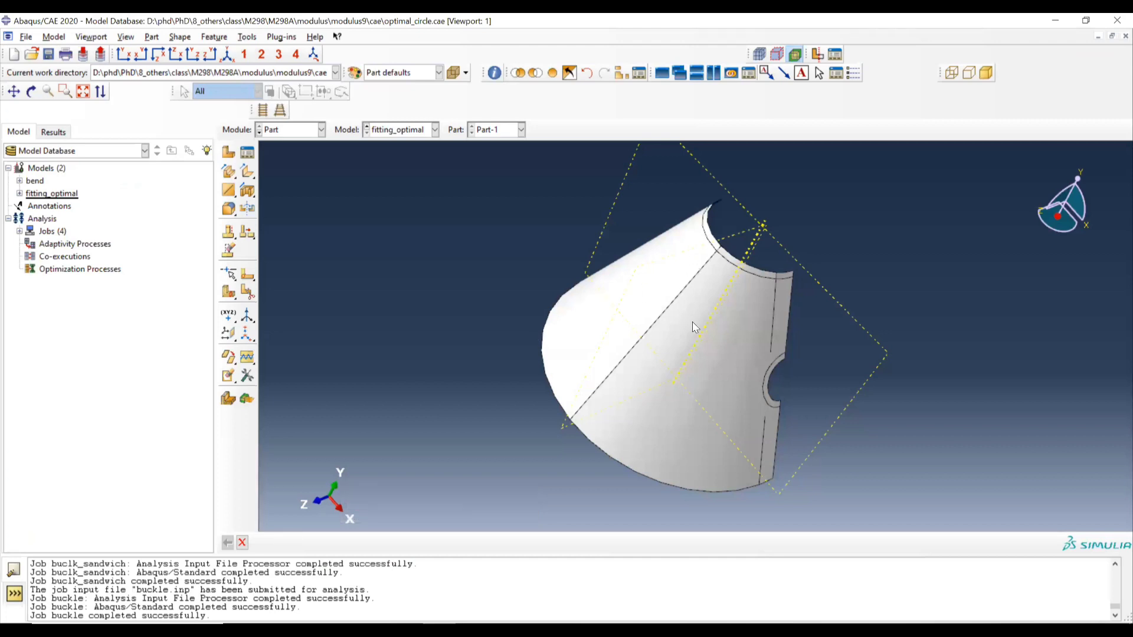
pyautogui.scroll(2, 696, 348)
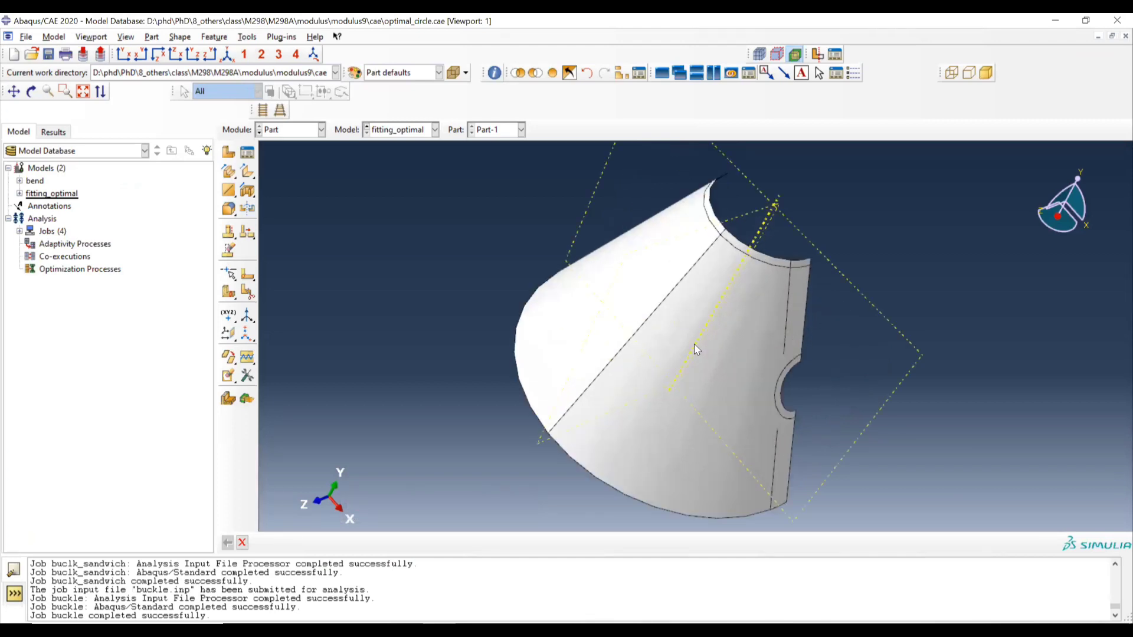
pyautogui.keyDown('ctrl'); pyautogui.keyDown('alt'); pyautogui.moveTo(758, 348); pyautogui.dragTo(636, 326, button='middle'); pyautogui.keyUp('alt'); pyautogui.keyUp('ctrl')
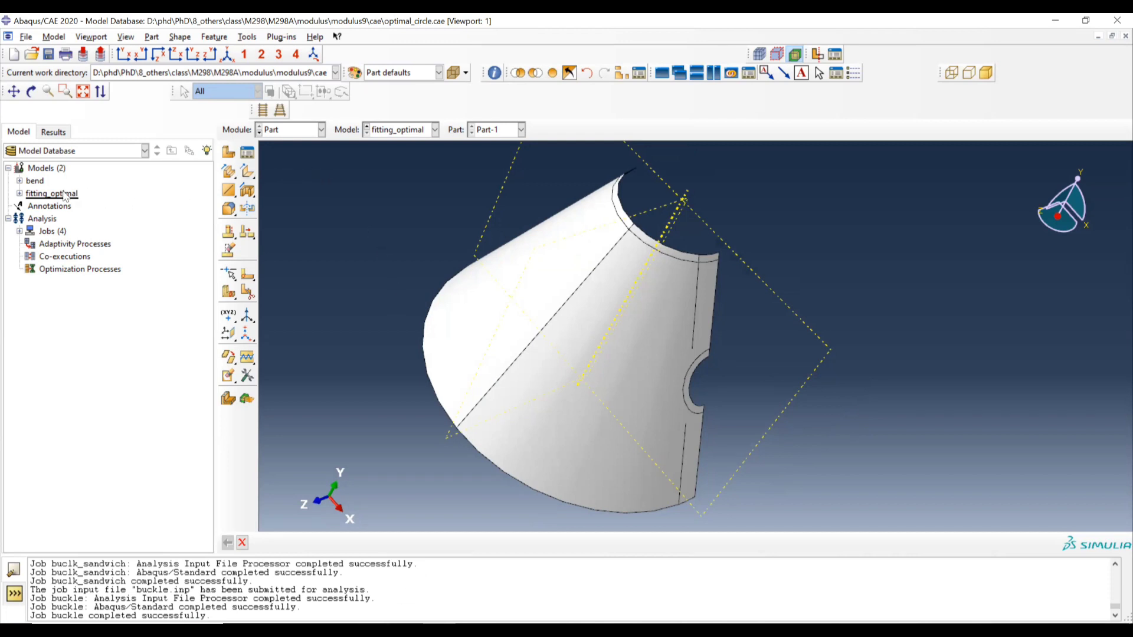
pyautogui.click(35, 196)
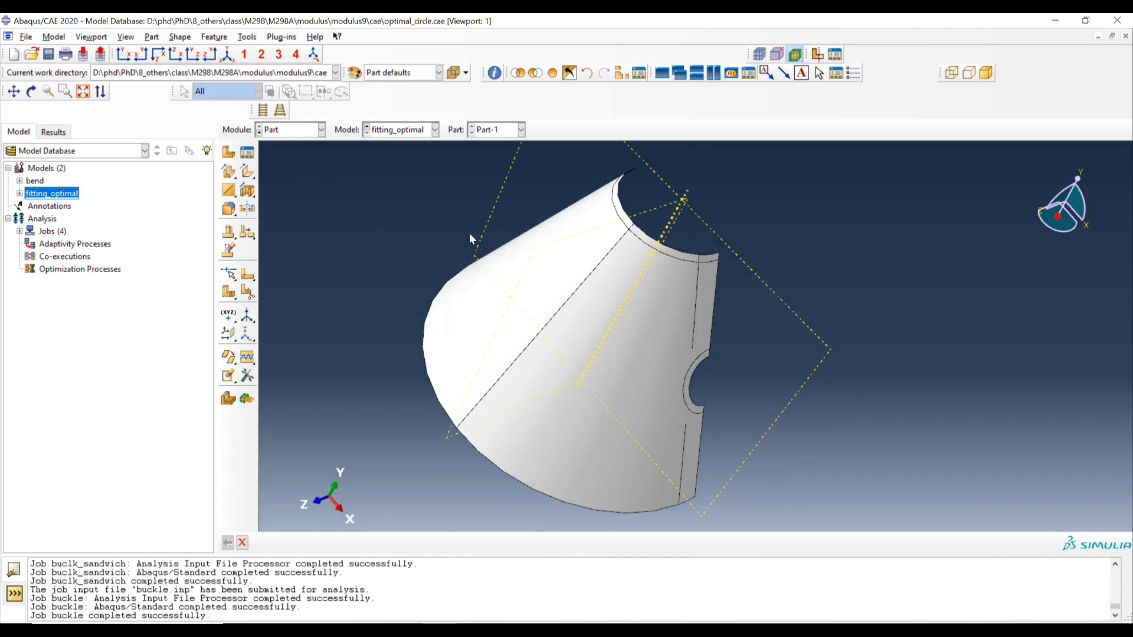
# - Switch to the Property module and review the Material-1 definition in the Material Manager
pyautogui.click(292, 131)
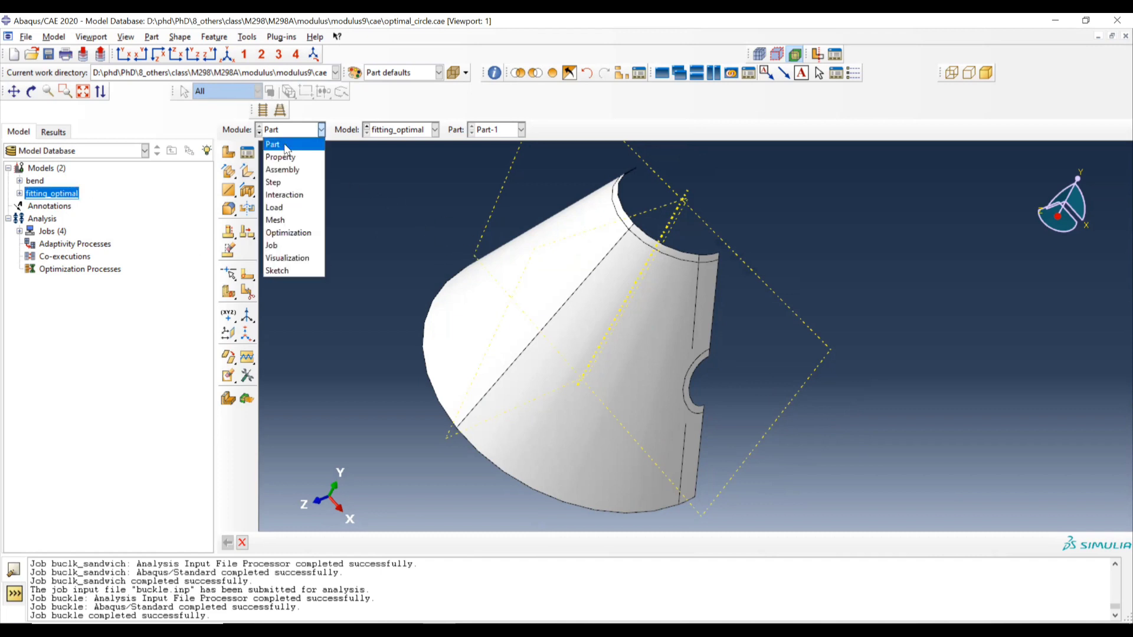
pyautogui.click(281, 156)
pyautogui.click(248, 154)
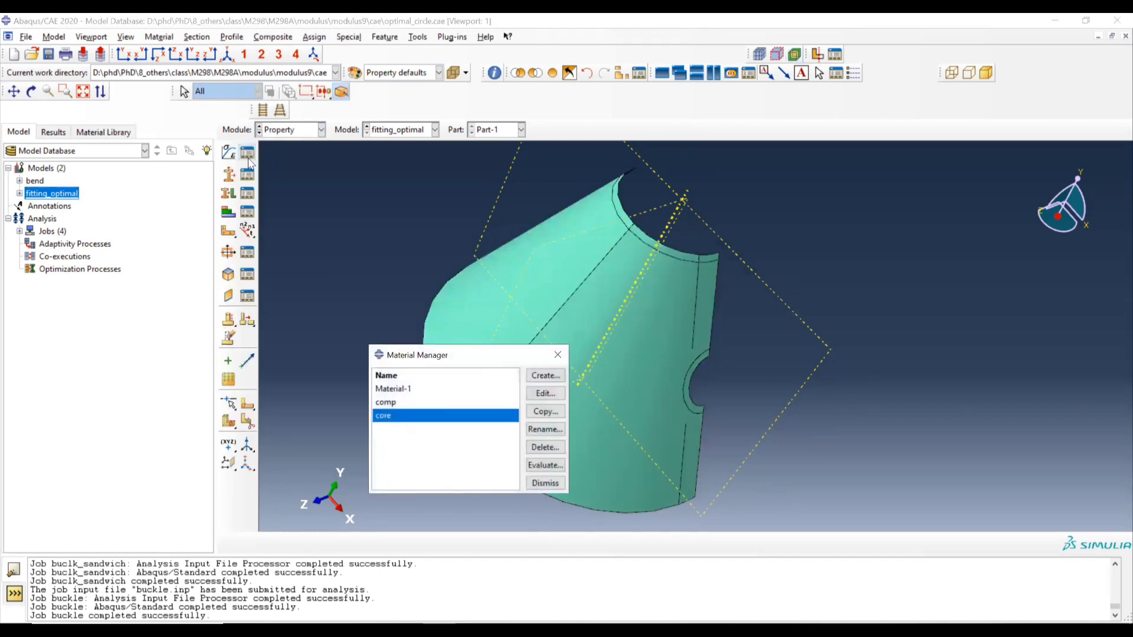
pyautogui.moveTo(424, 358); pyautogui.dragTo(174, 315)
pyautogui.click(171, 348)
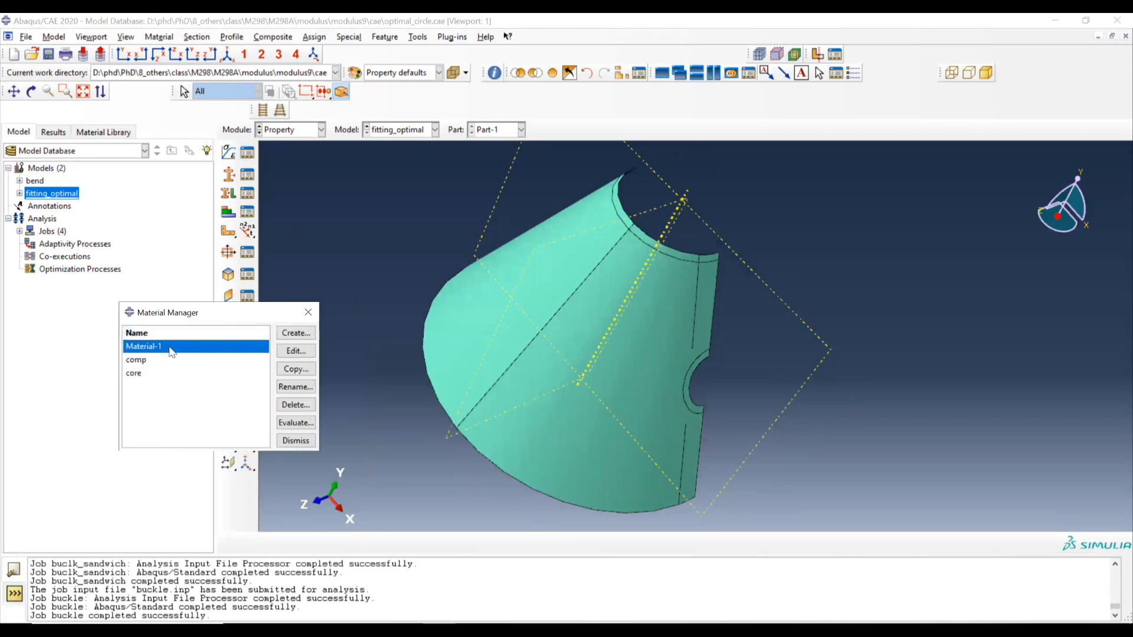
pyautogui.click(289, 353)
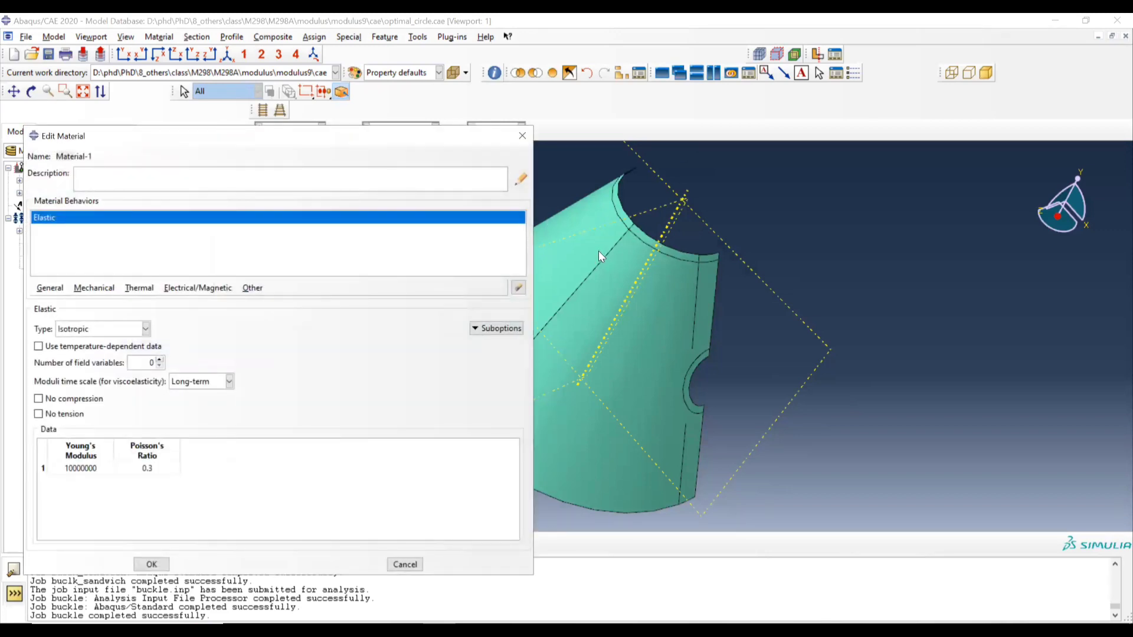
pyautogui.click(523, 136)
# - Review the comp material's elastic constants
pyautogui.click(265, 360)
pyautogui.click(290, 353)
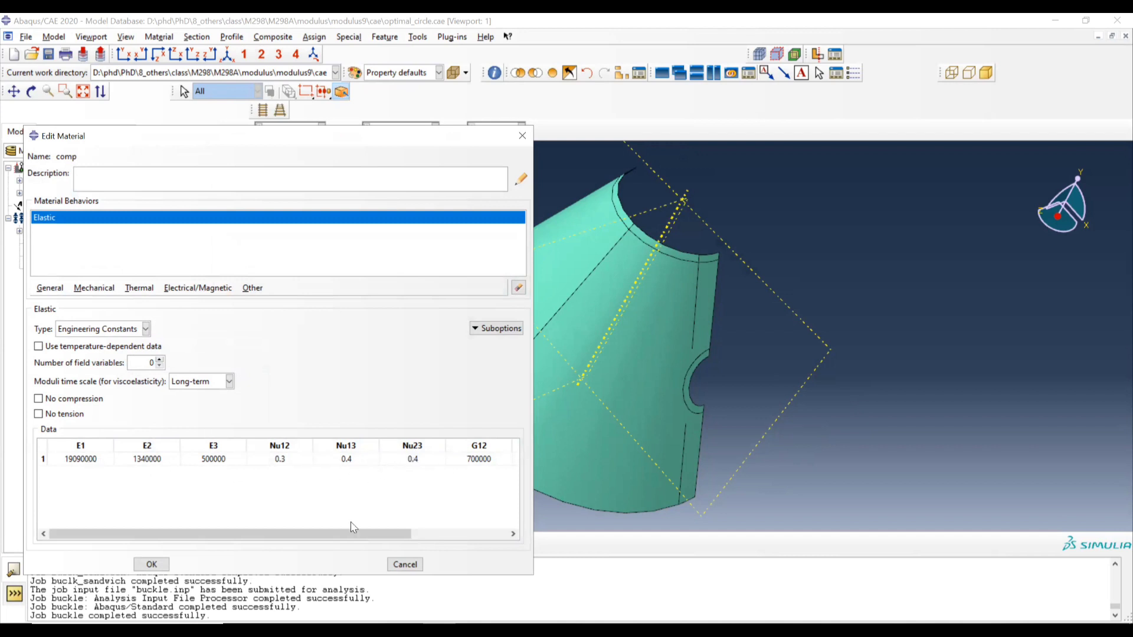
pyautogui.moveTo(346, 535); pyautogui.dragTo(438, 473)
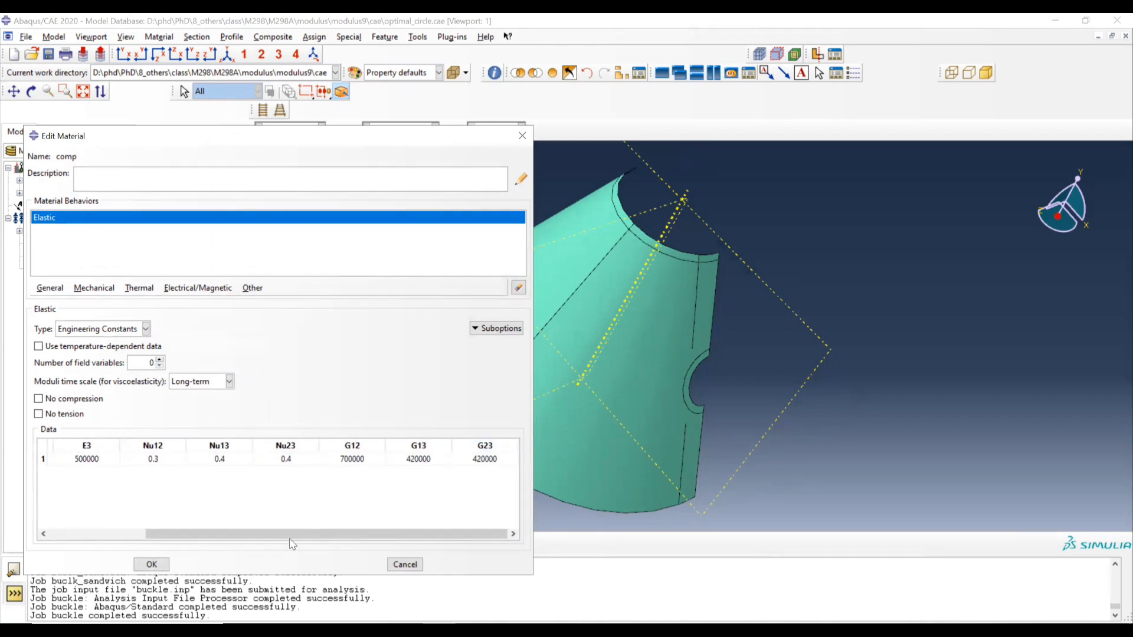
pyautogui.moveTo(266, 534); pyautogui.dragTo(9, 489)
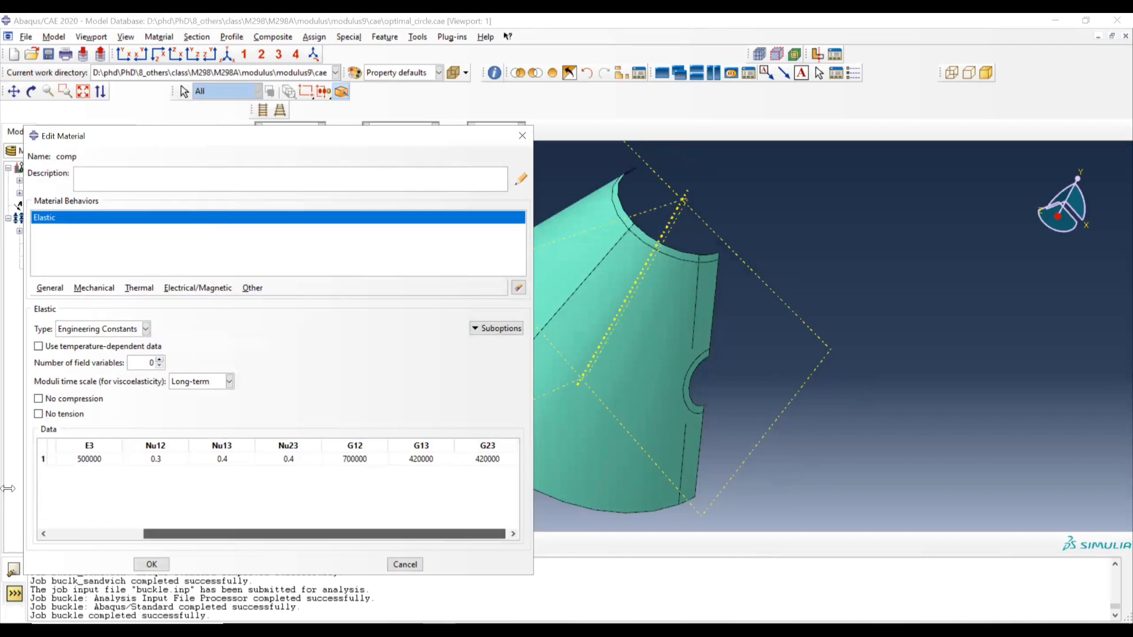
pyautogui.click(522, 135)
# - Open the core material and inspect its E1 and E2 elastic values
pyautogui.click(264, 373)
pyautogui.click(282, 351)
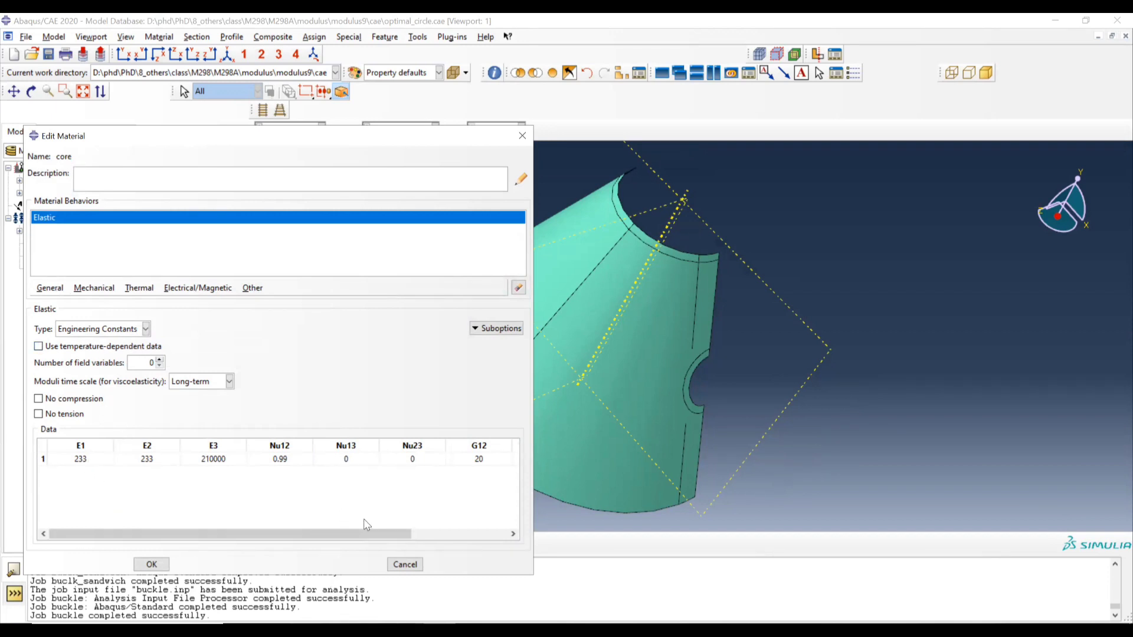
pyautogui.doubleClick(89, 456)
pyautogui.press('Tab')
pyautogui.click(80, 460)
pyautogui.press('Tab')
pyautogui.click(89, 461)
# - Inspect the core's E3, E2 and Nu23 entries, accept it, and close the Material Manager
pyautogui.doubleClick(225, 464)
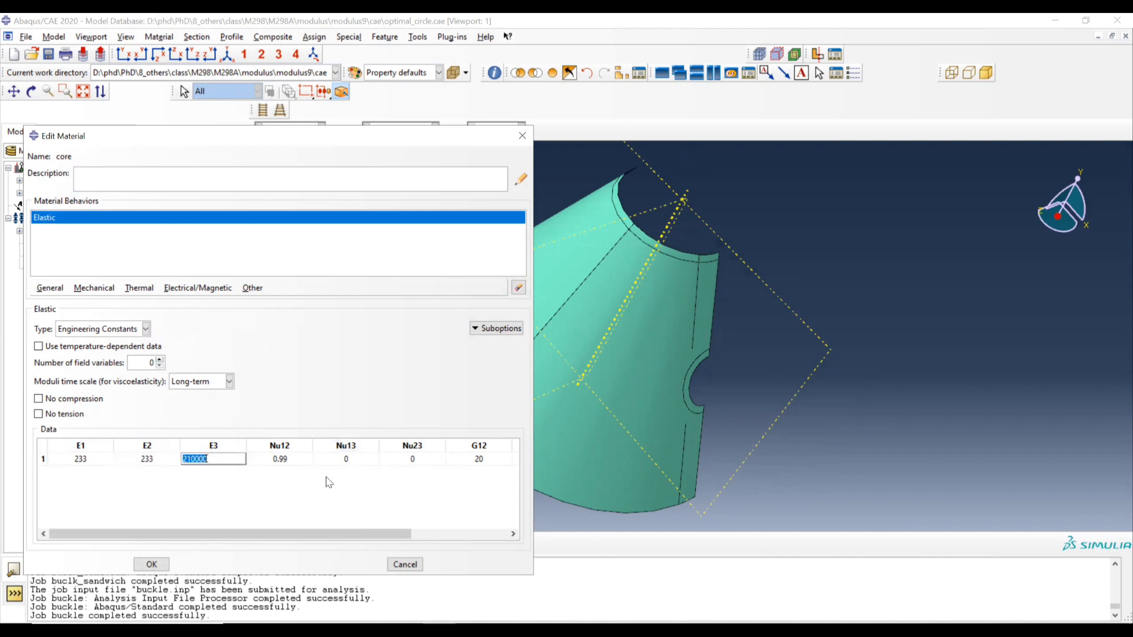
pyautogui.doubleClick(132, 457)
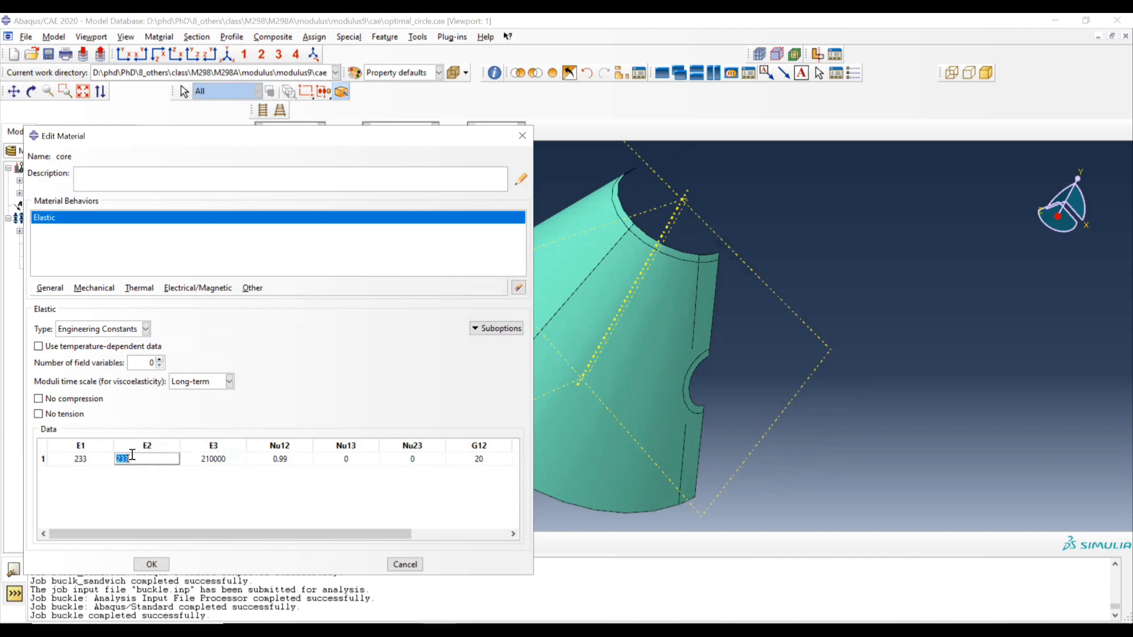
pyautogui.doubleClick(408, 462)
pyautogui.moveTo(399, 534); pyautogui.dragTo(505, 536)
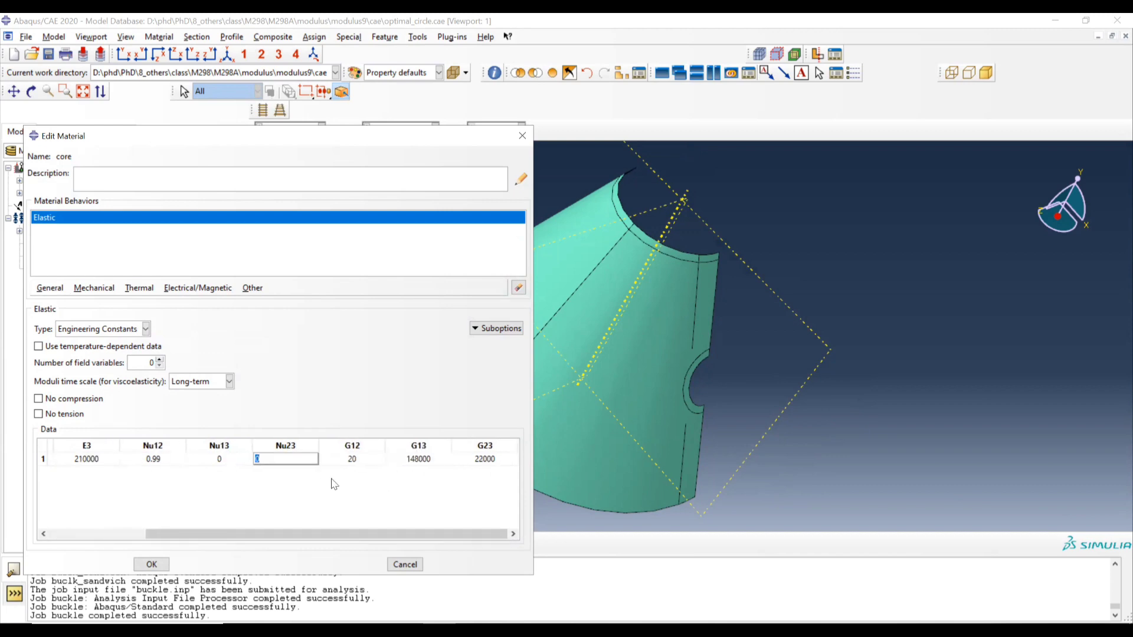
pyautogui.click(357, 520)
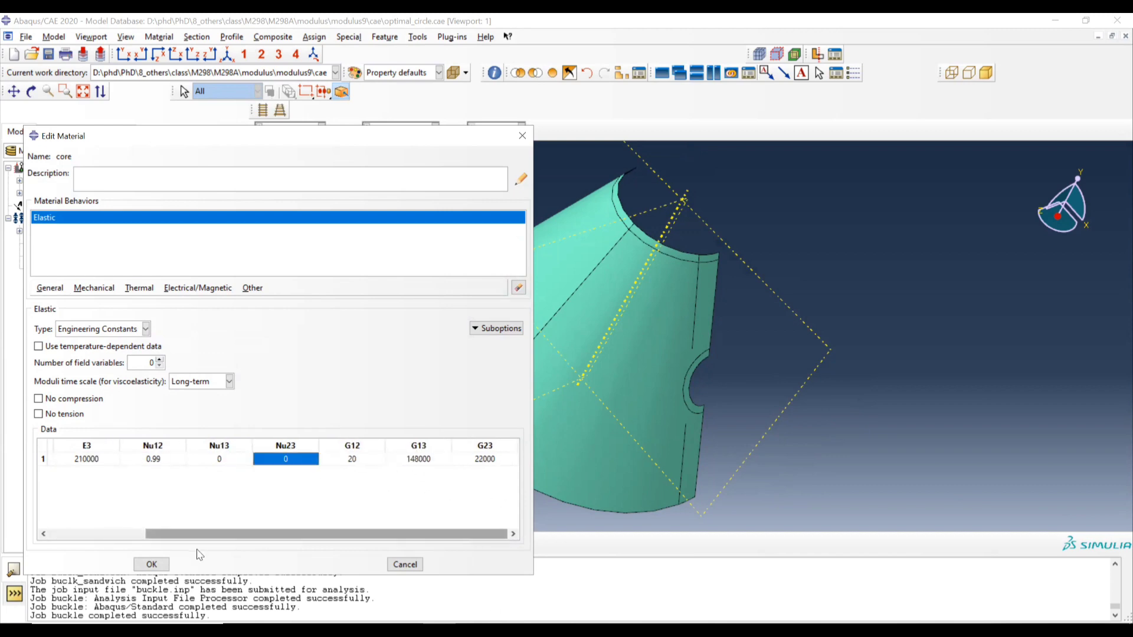
pyautogui.click(152, 565)
pyautogui.click(308, 312)
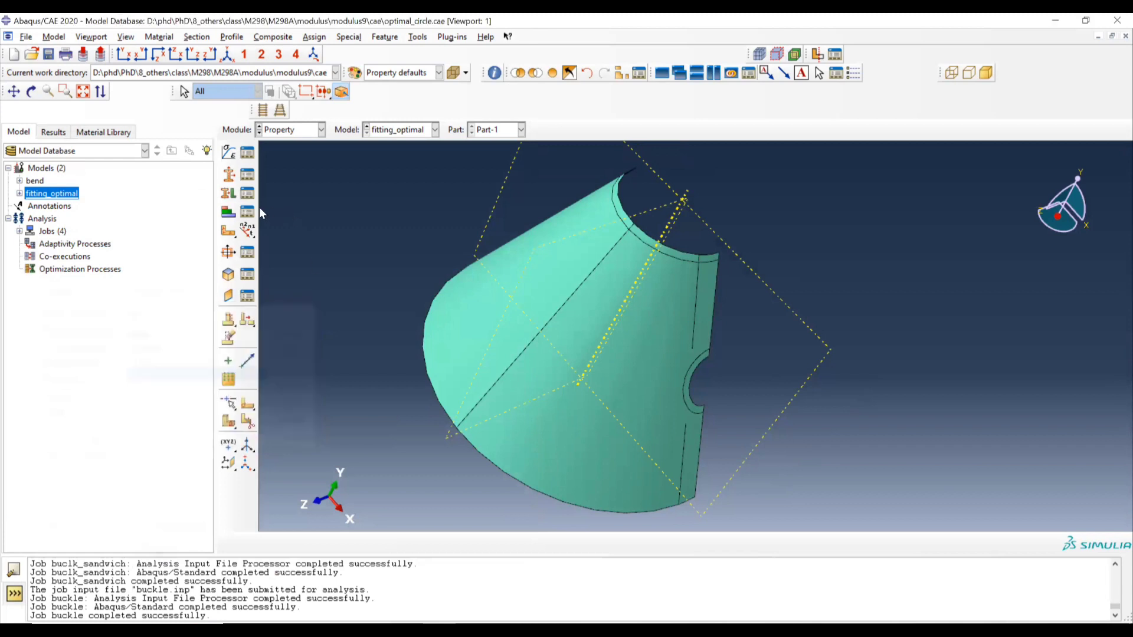
# - Compare CompositeLayup-1's eight comp ply angles with the slide's laminate-at-hole layup, then close its editor
pyautogui.click(252, 213)
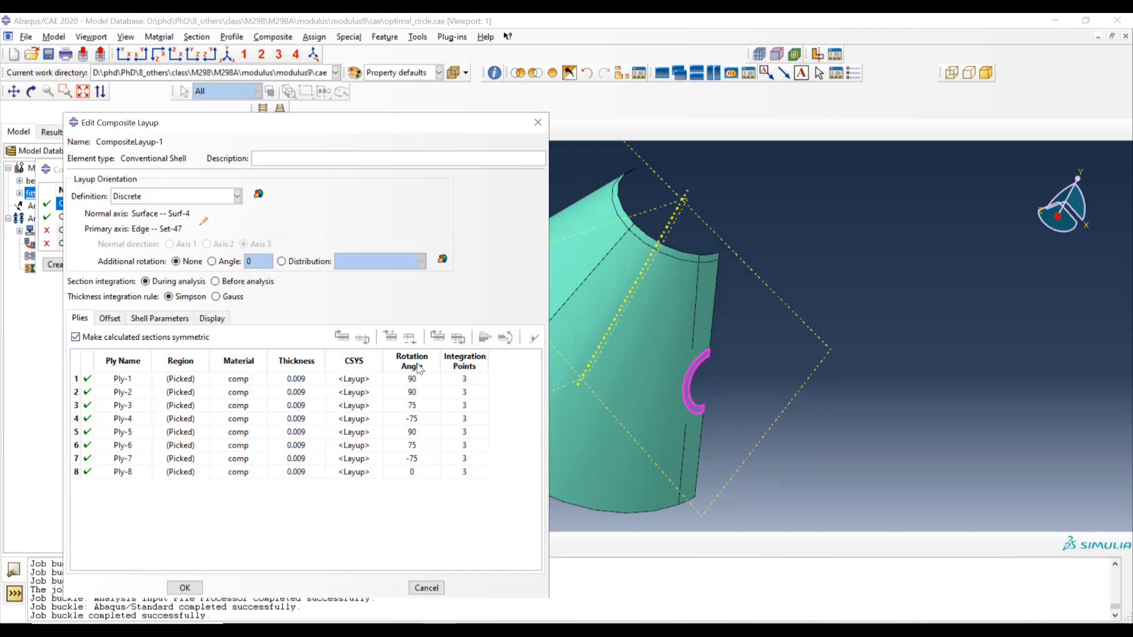
pyautogui.click(385, 621)
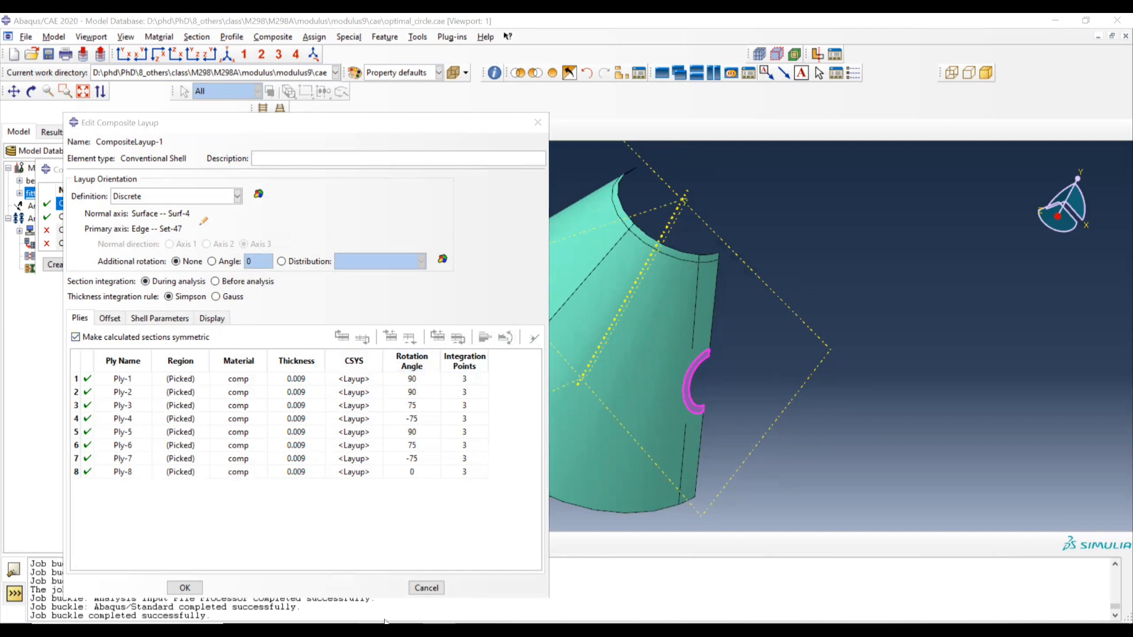
pyautogui.moveTo(505, 426); pyautogui.dragTo(654, 426)
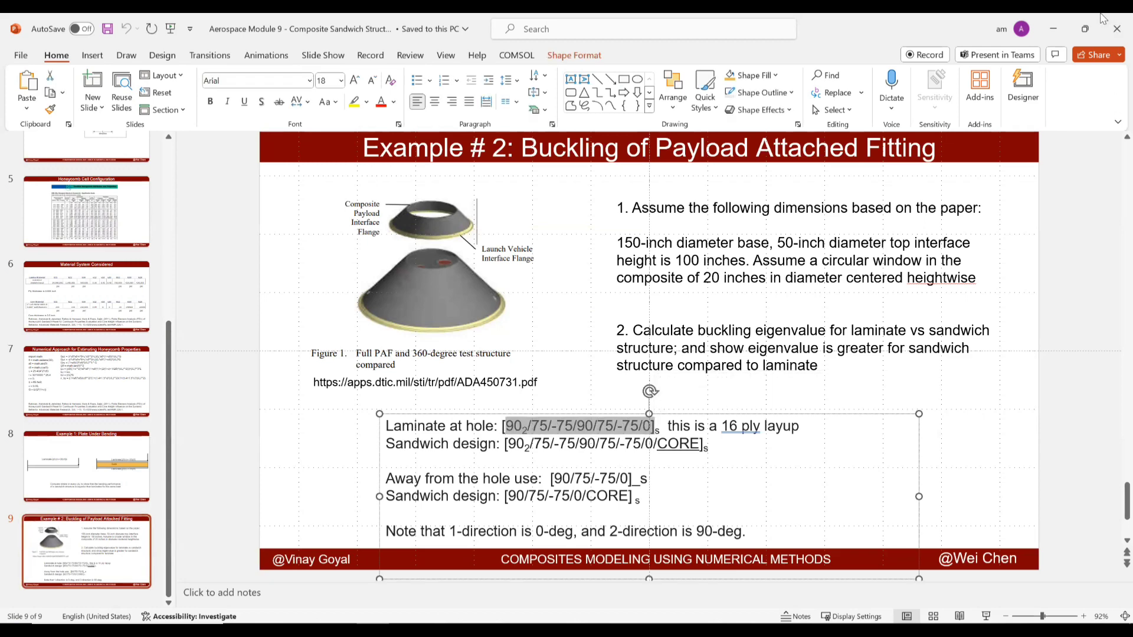
pyautogui.click(439, 624)
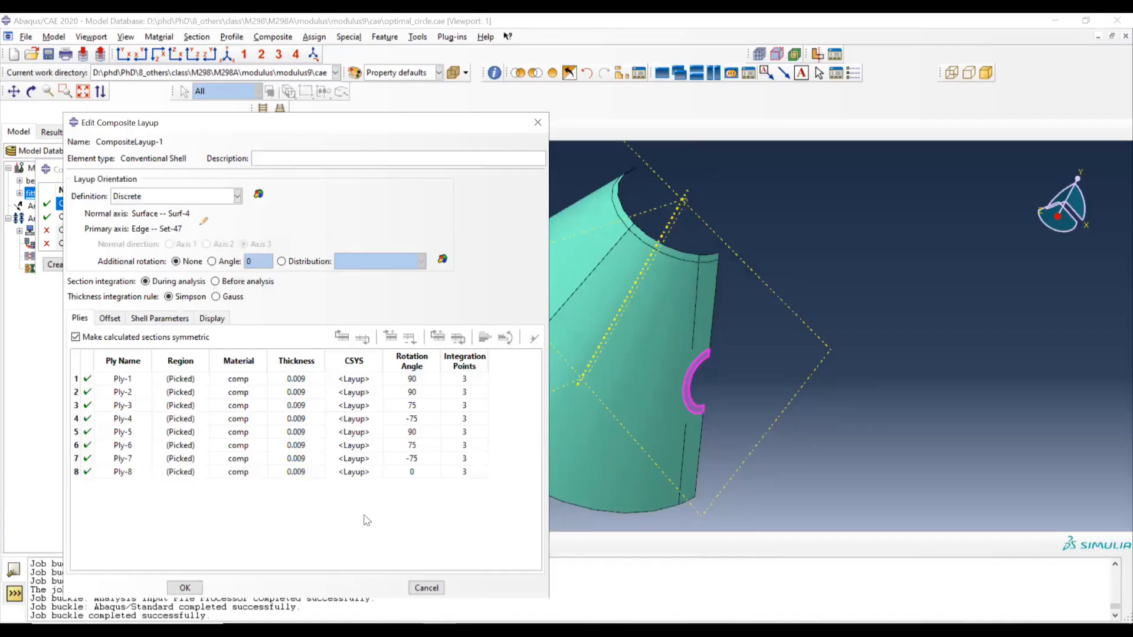
pyautogui.click(536, 125)
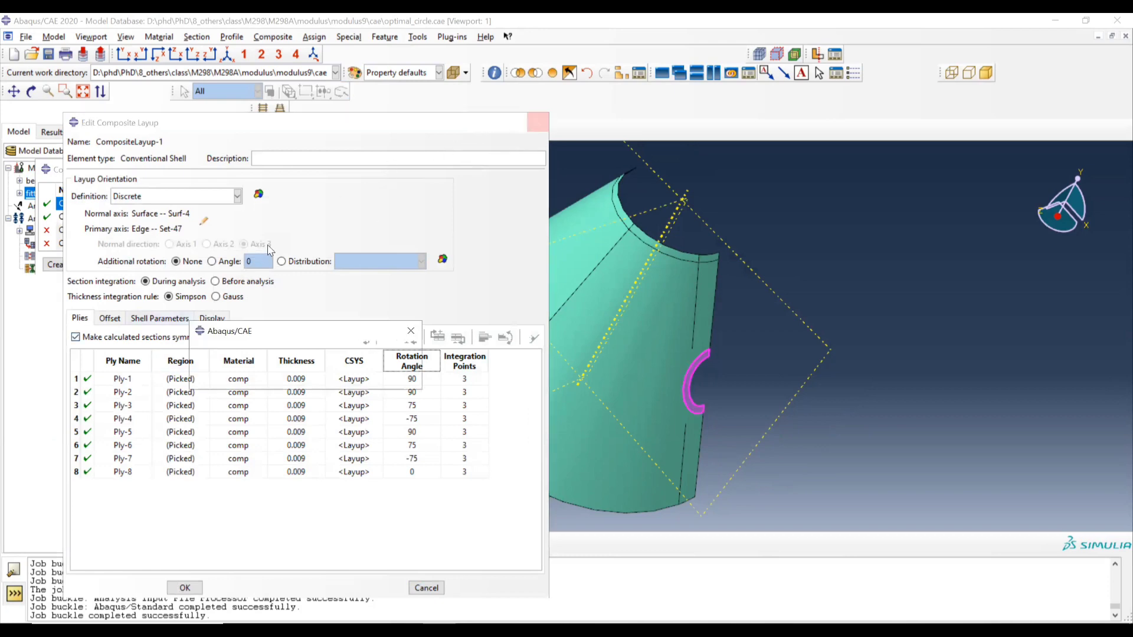
# - Discard CompositeLayup-1 edits and start a new layup, checking the slide's [90/75/-75/0/CORE]s sandwich stack
pyautogui.click(306, 379)
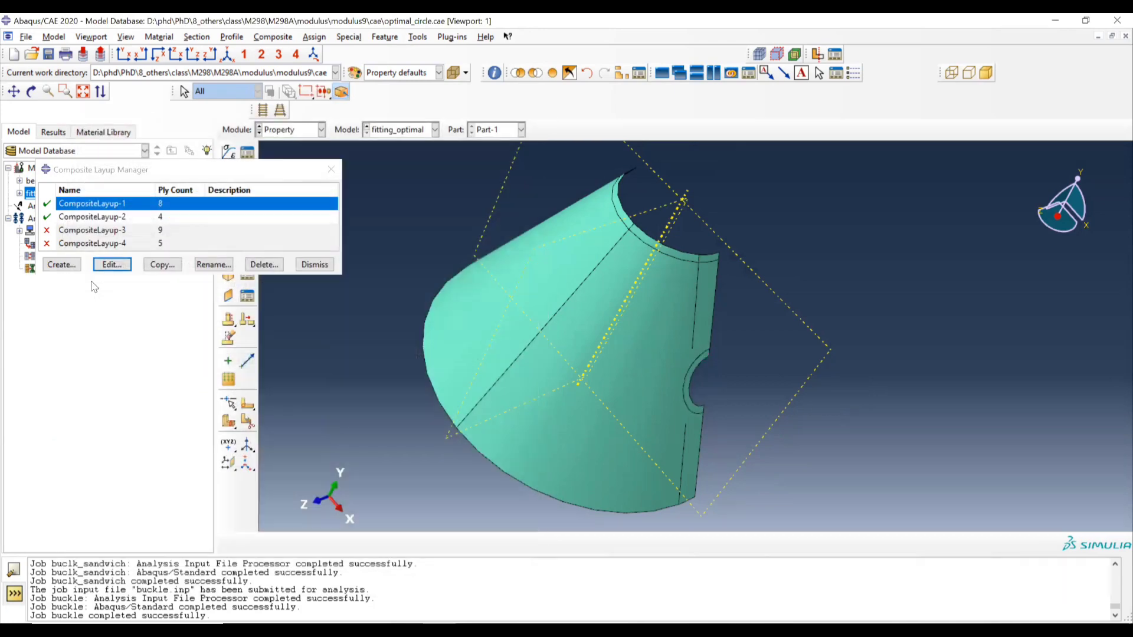
pyautogui.click(61, 264)
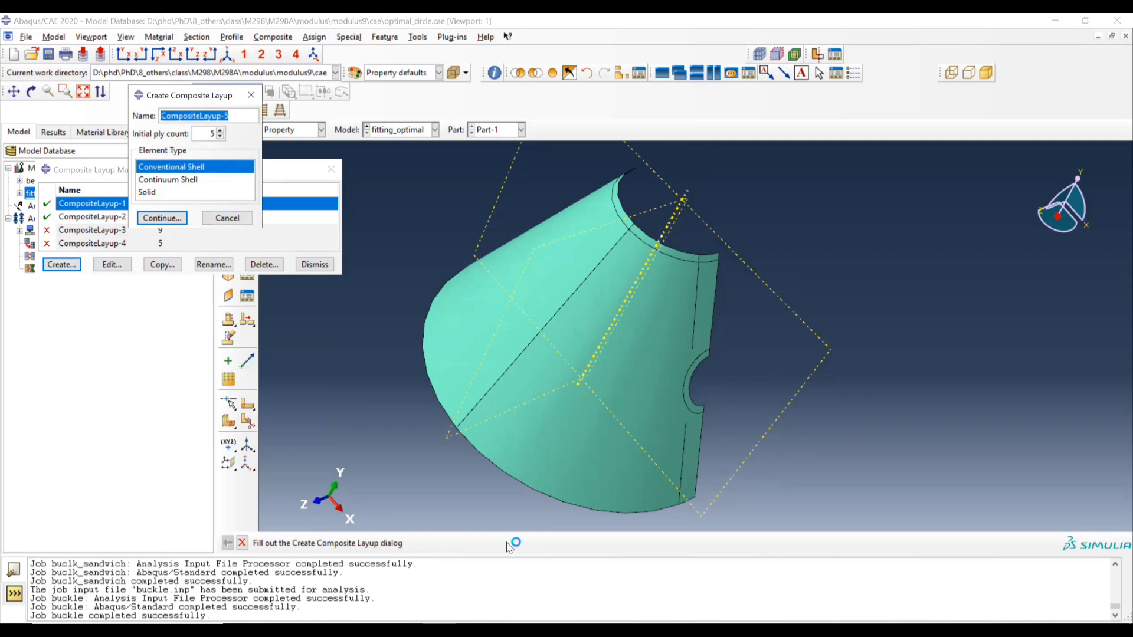
pyautogui.hotkey('alt', 'Tab')
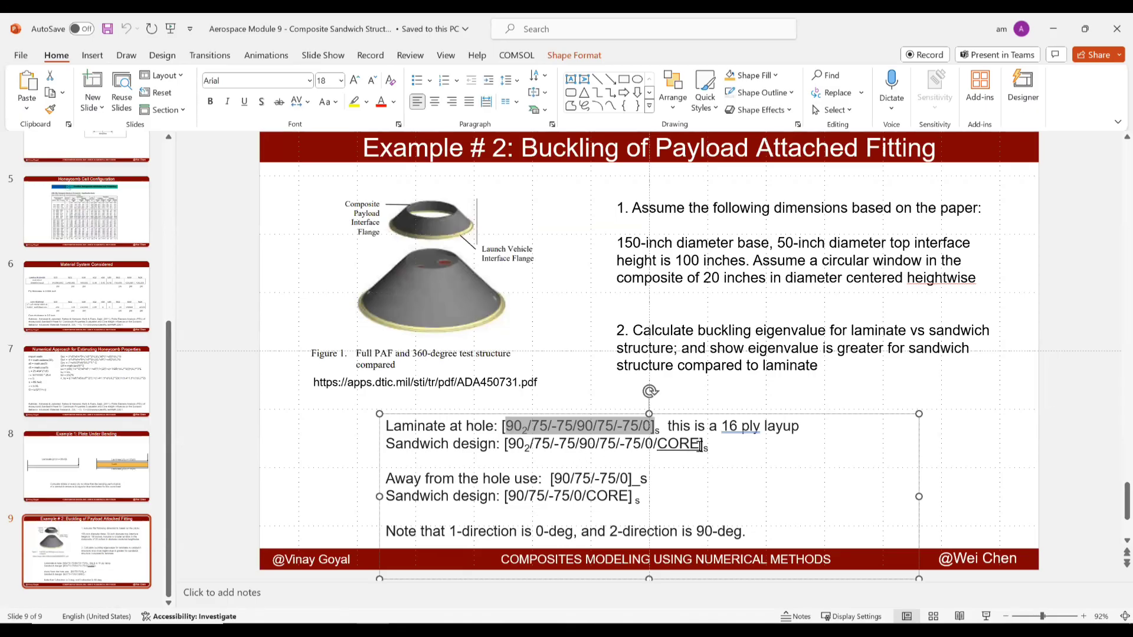
pyautogui.moveTo(701, 447); pyautogui.dragTo(508, 446)
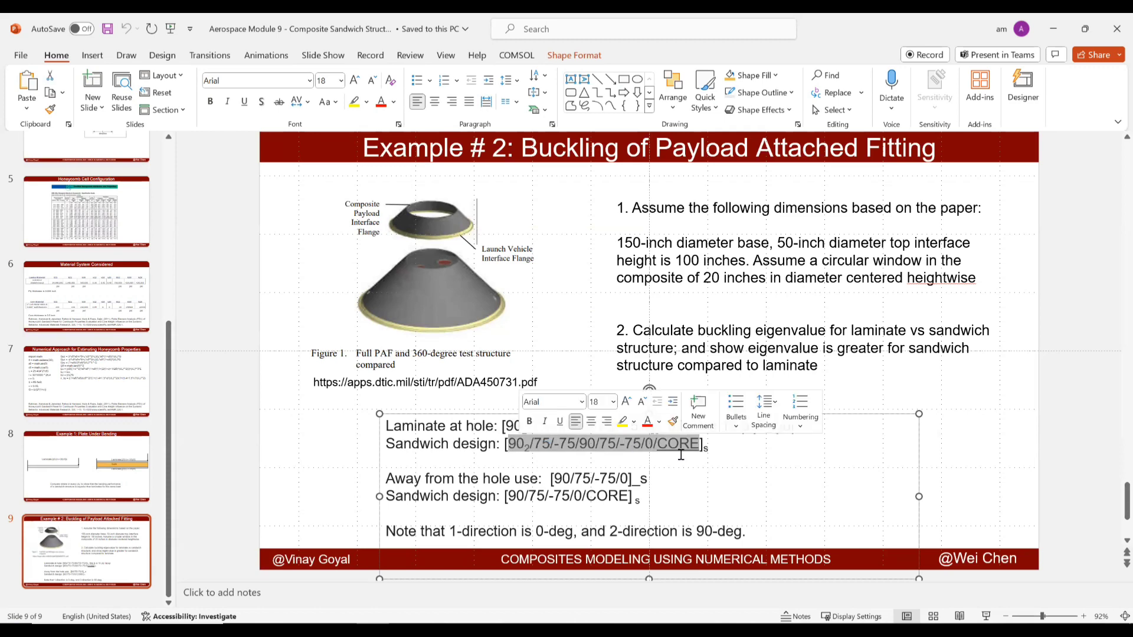
pyautogui.click(681, 455)
pyautogui.doubleClick(678, 448)
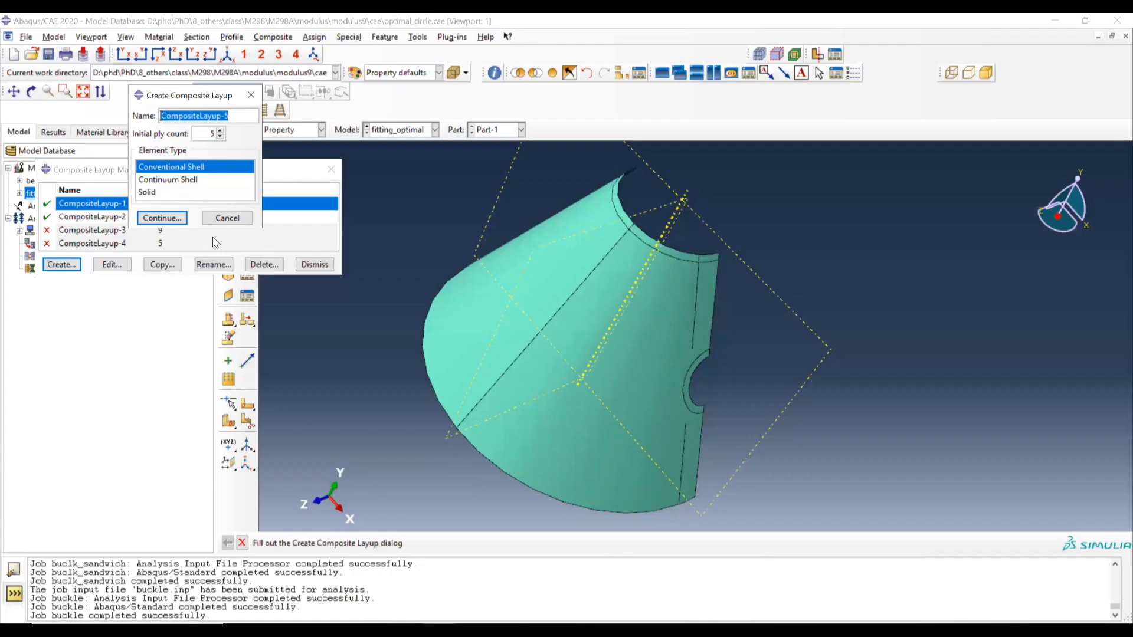
pyautogui.press('Tab')
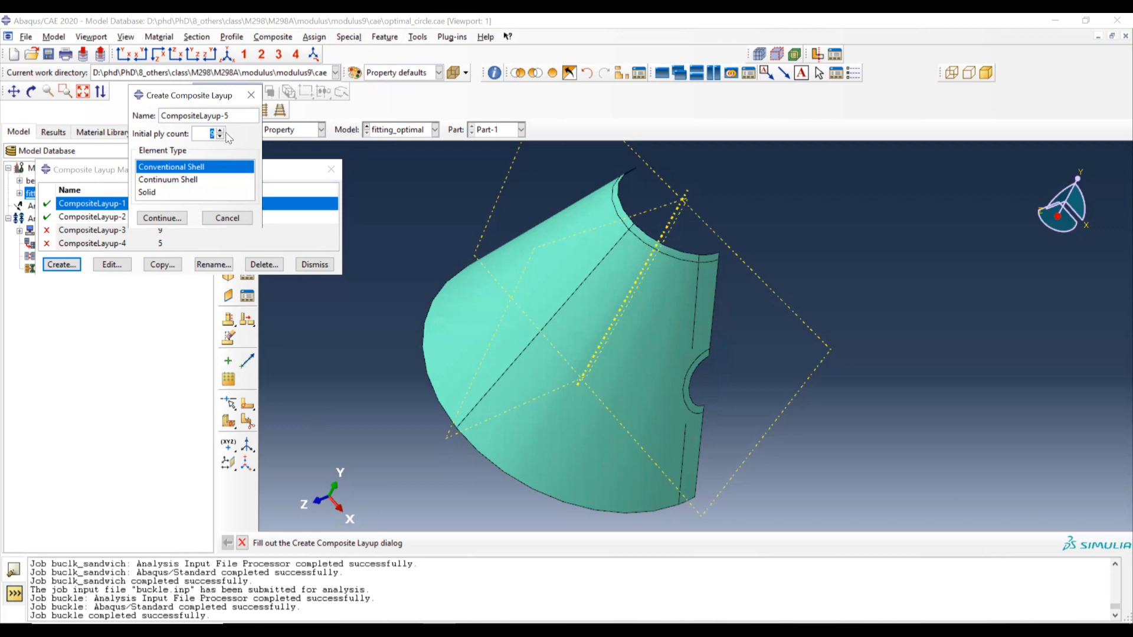
# - Abandon a first draft, then create a nine-ply Conventional Shell layup and open its editor
pyautogui.click(183, 218)
pyautogui.click(163, 355)
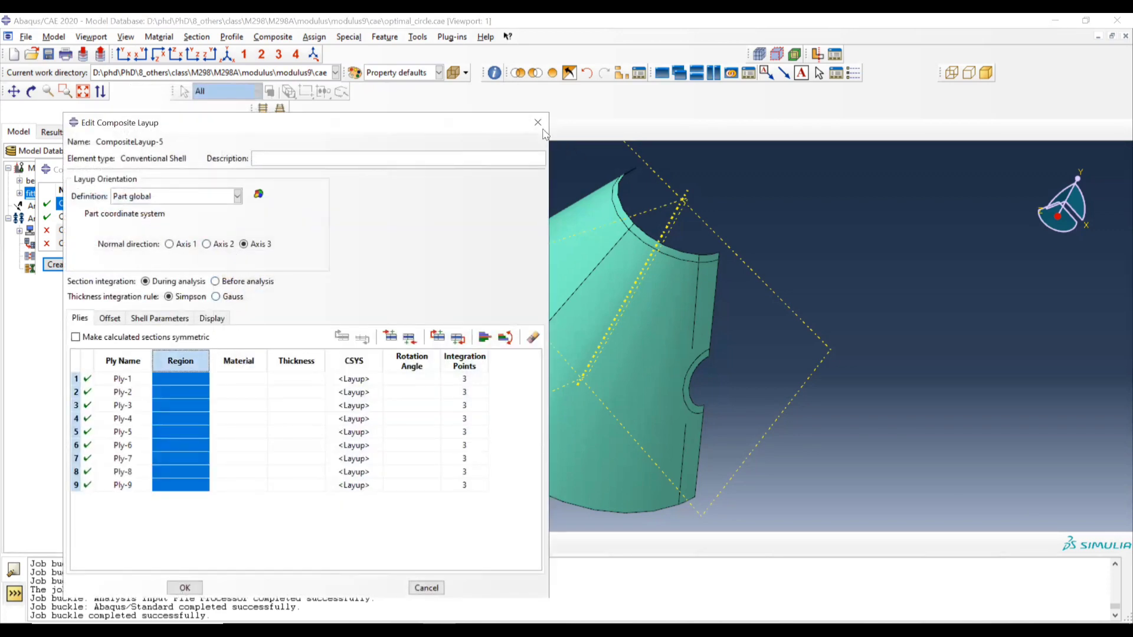
pyautogui.click(538, 123)
pyautogui.click(304, 380)
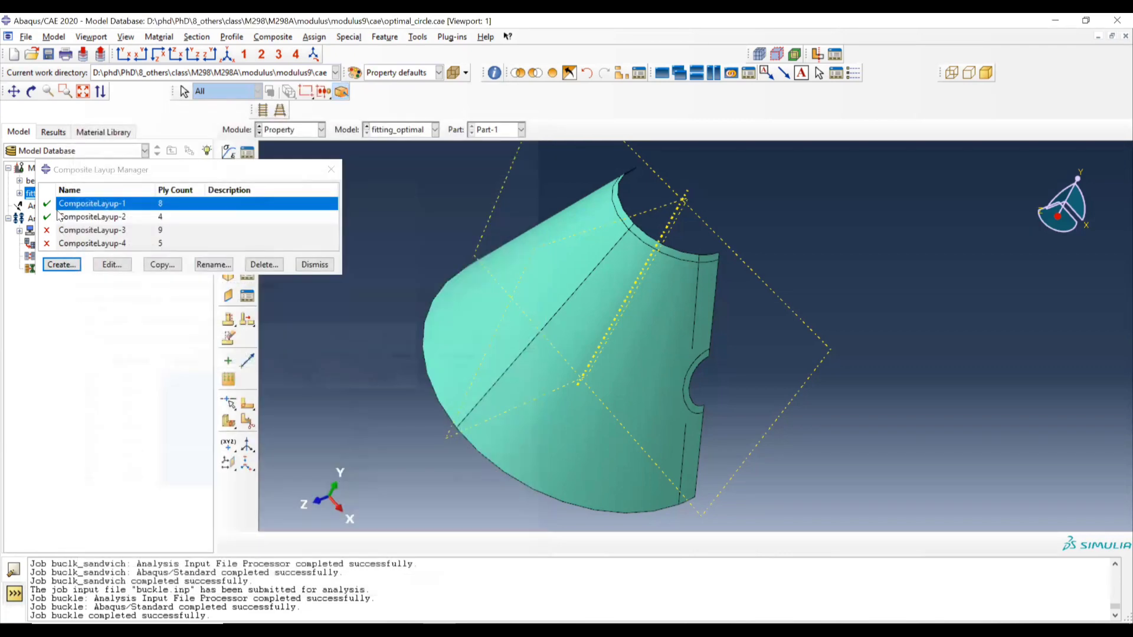
pyautogui.click(89, 217)
pyautogui.click(61, 264)
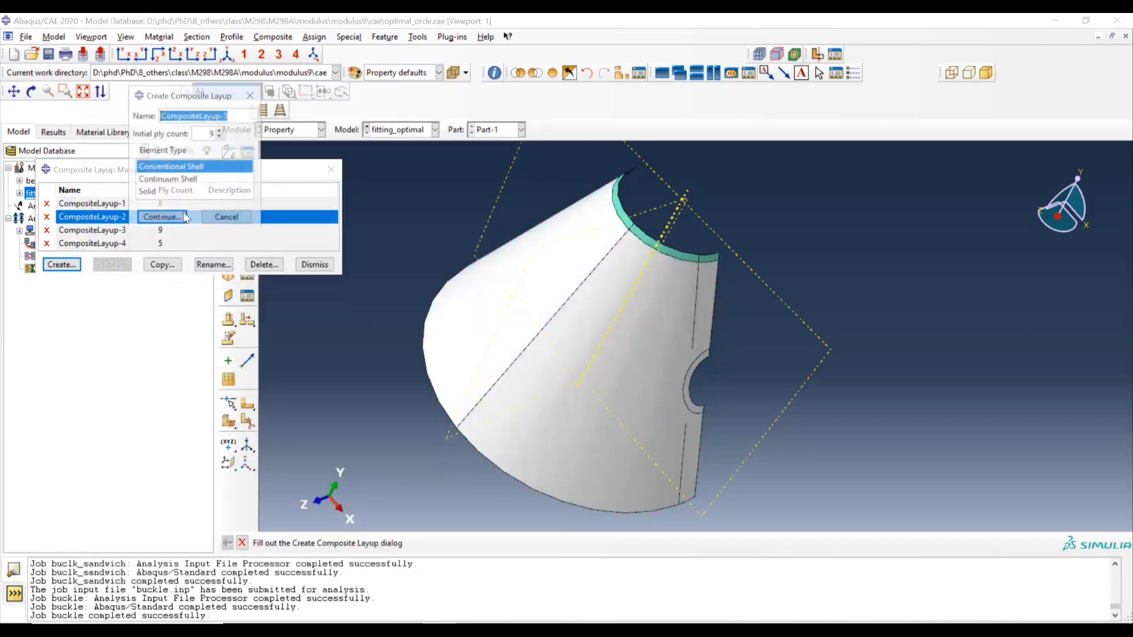
pyautogui.click(185, 217)
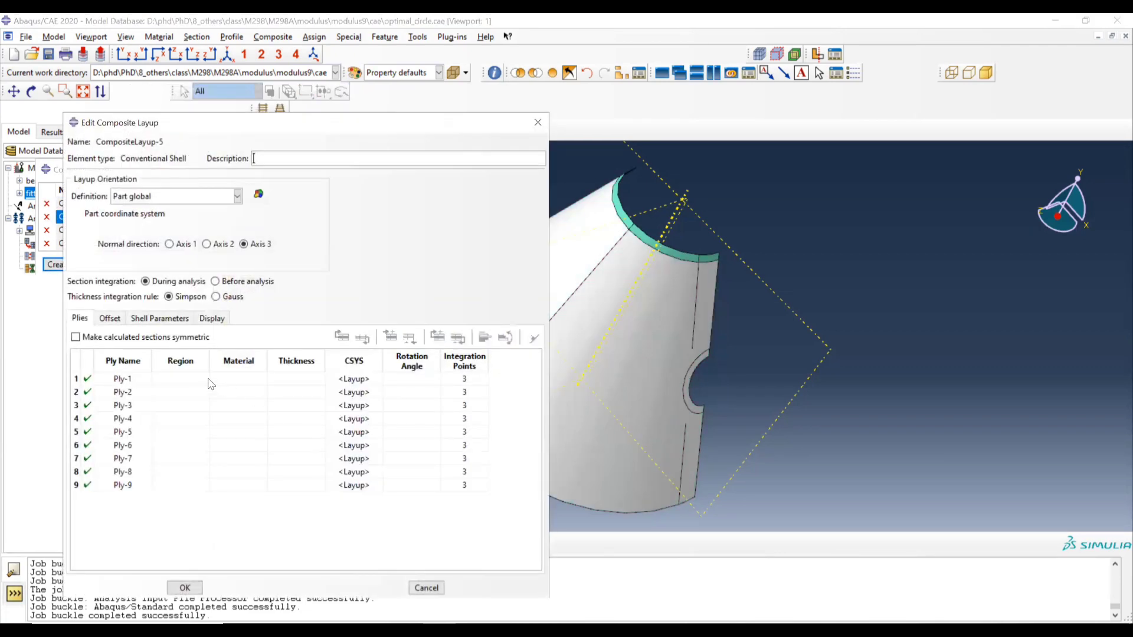
# - Assign the edge around the hole as the region for all nine plies
pyautogui.click(181, 361)
pyautogui.rightClick(192, 363)
pyautogui.click(201, 370)
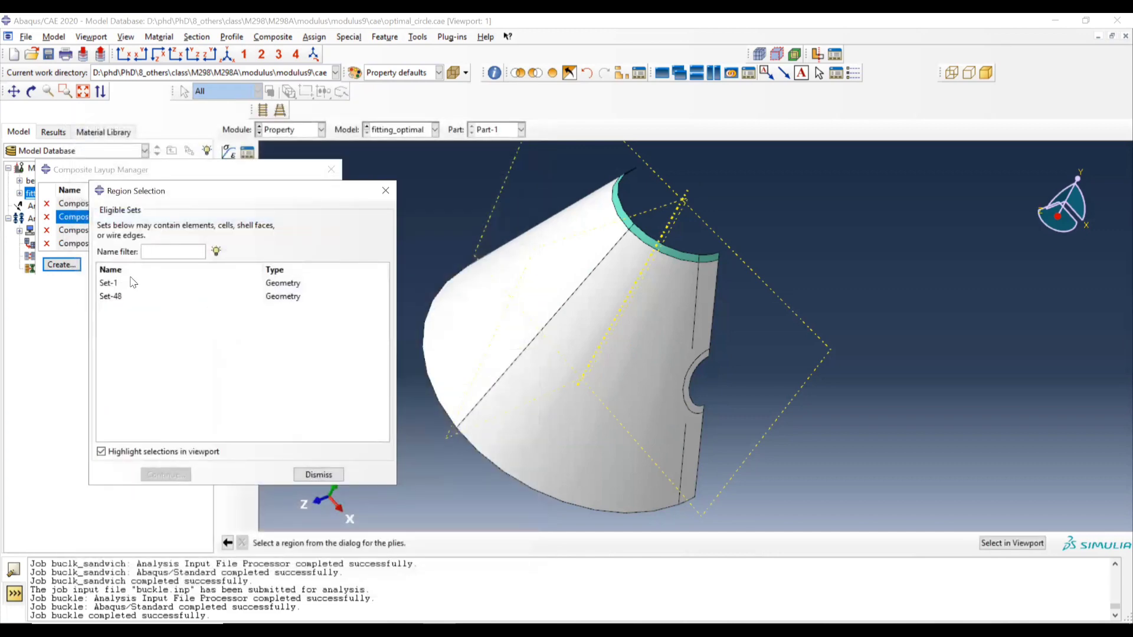
pyautogui.click(115, 282)
pyautogui.click(122, 297)
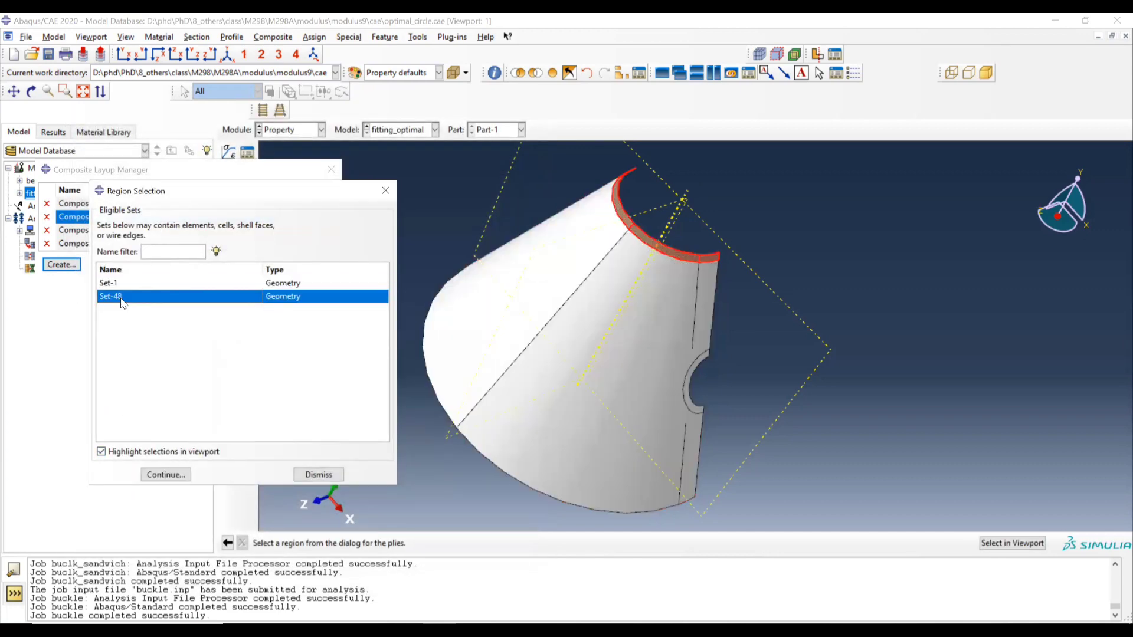
pyautogui.click(386, 190)
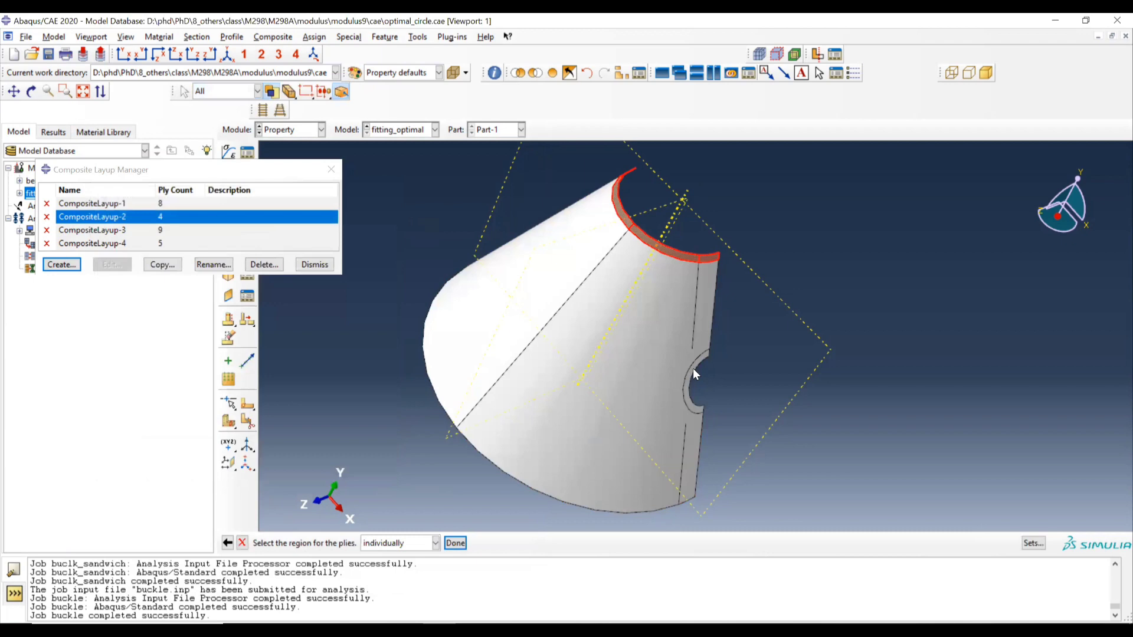
pyautogui.click(696, 370)
pyautogui.click(455, 543)
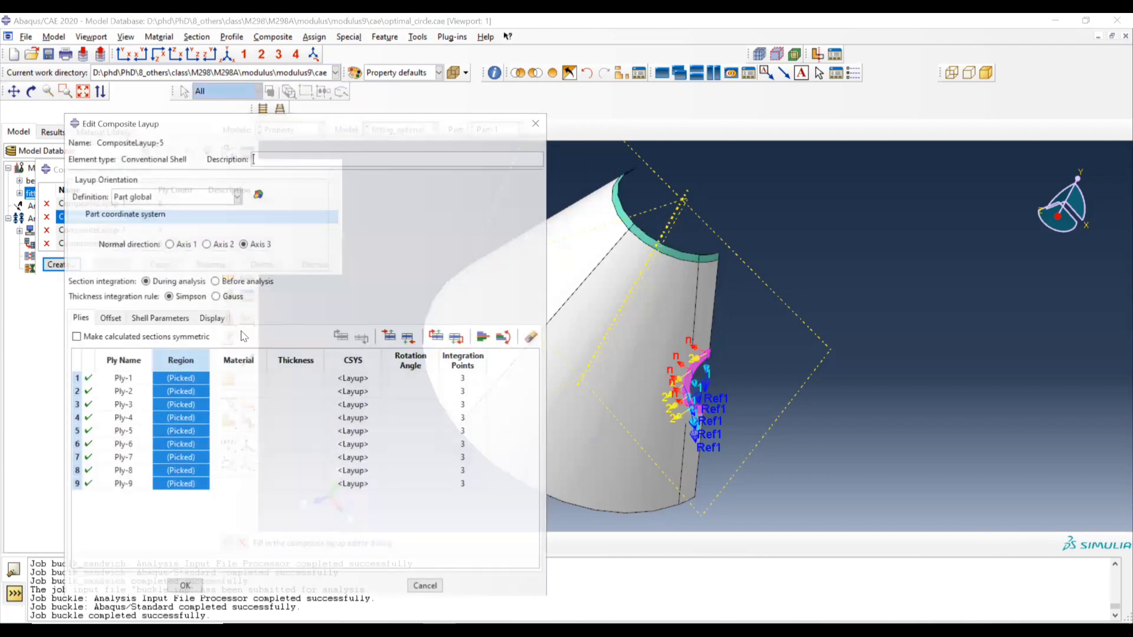
# - Give all nine plies the comp material
pyautogui.click(237, 364)
pyautogui.rightClick(255, 366)
pyautogui.click(263, 371)
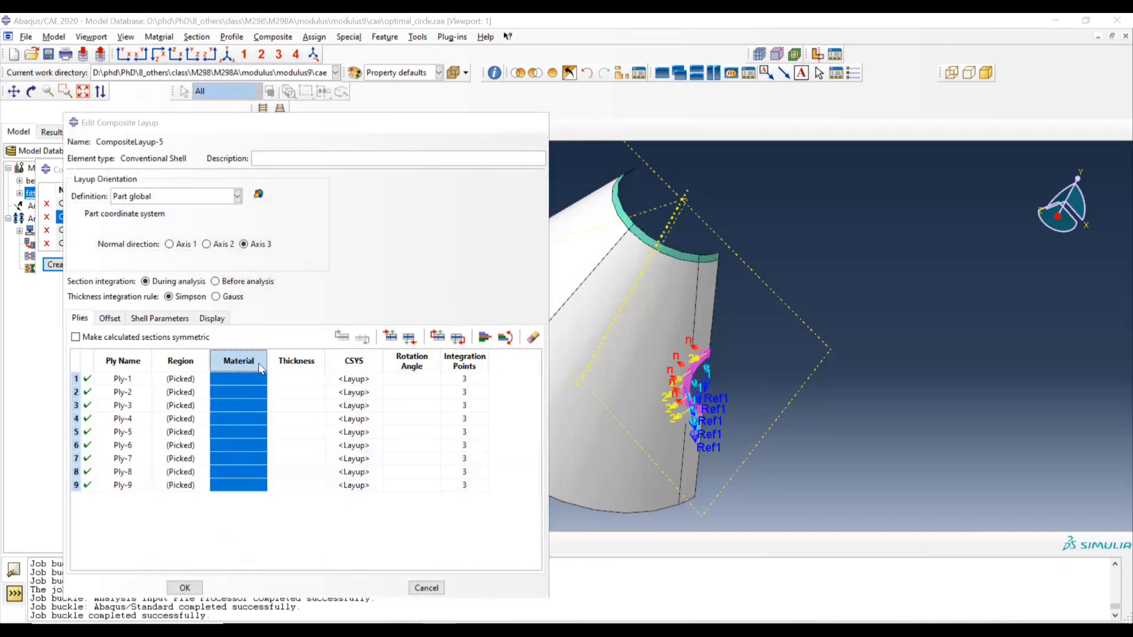
pyautogui.click(77, 195)
pyautogui.click(37, 323)
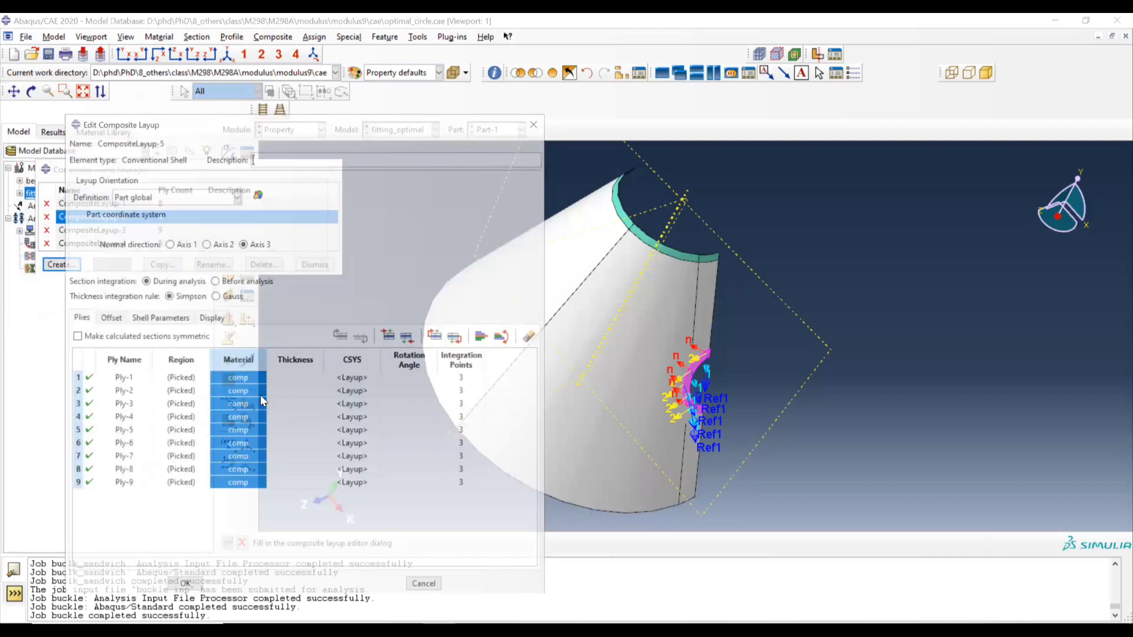
# - Change Ply-9's material to core
pyautogui.click(238, 485)
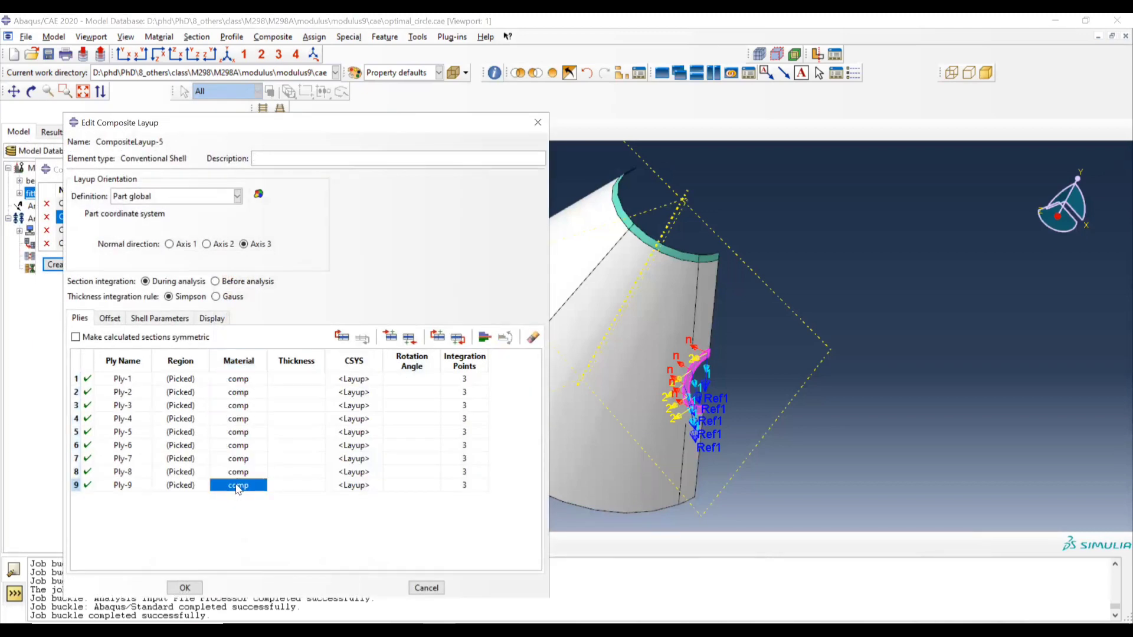
pyautogui.rightClick(238, 483)
pyautogui.click(266, 489)
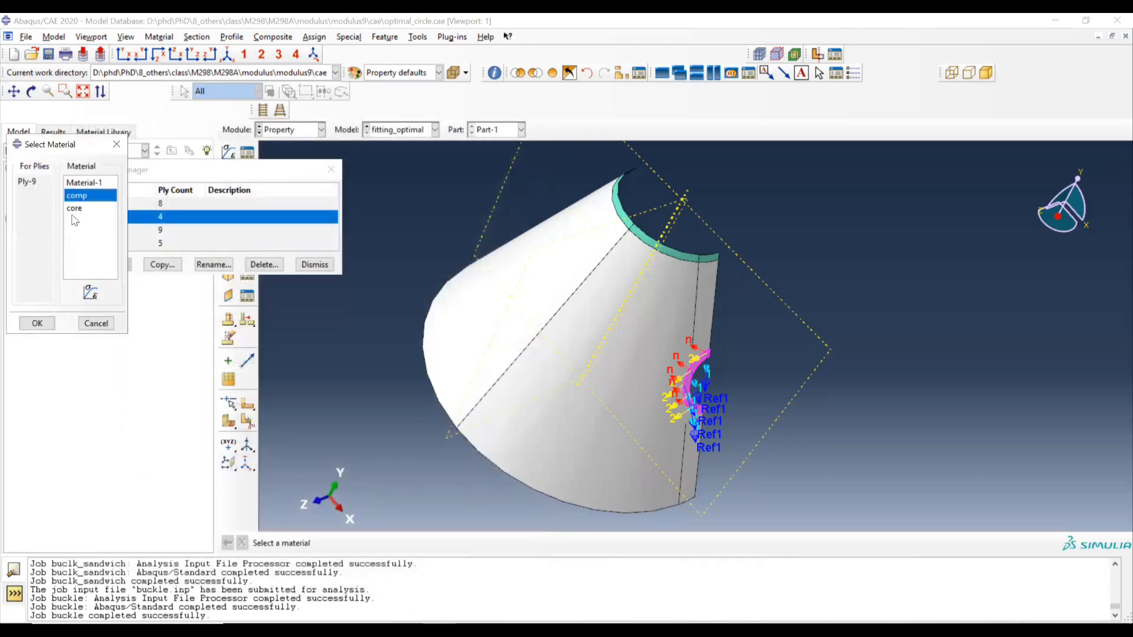
pyautogui.click(74, 209)
pyautogui.click(37, 324)
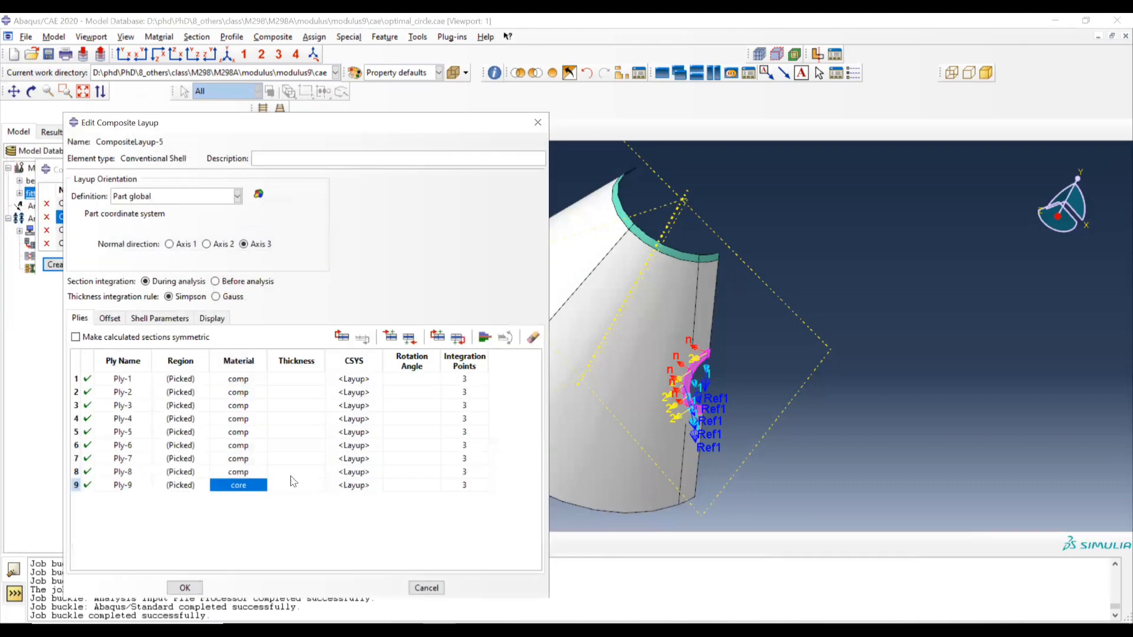
# - Set the thickness of every ply to 0.009
pyautogui.click(295, 361)
pyautogui.rightClick(298, 362)
pyautogui.click(307, 366)
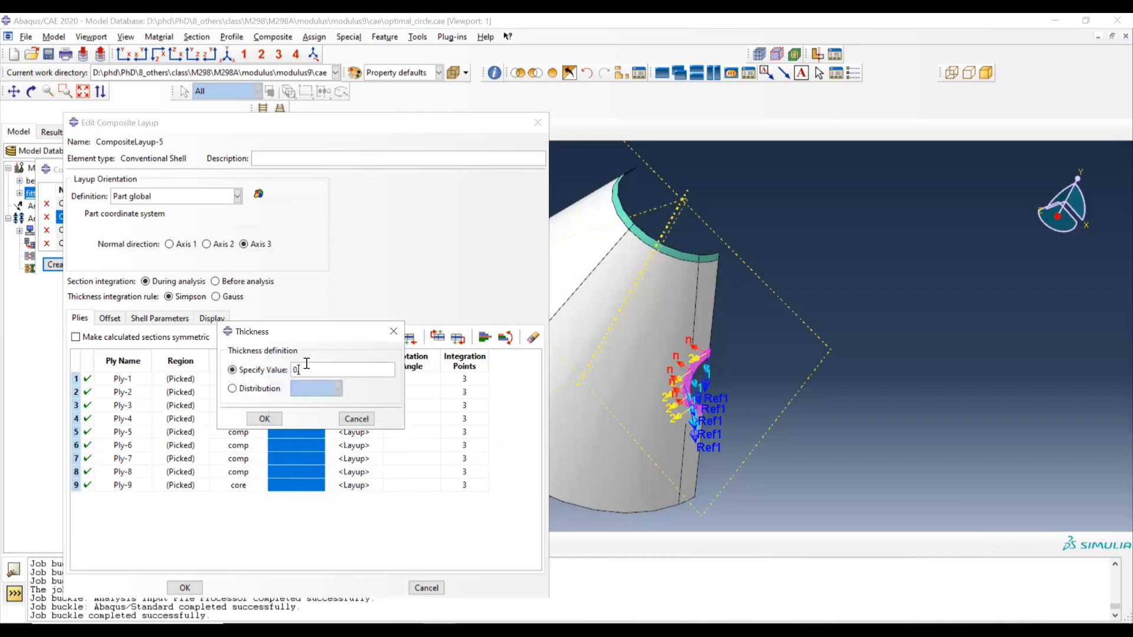
pyautogui.write('0.0096')
pyautogui.press('BackSpace')
pyautogui.click(265, 418)
# - Give Ply-9 a thickness of 0.25 and make the calculated sections symmetric
pyautogui.doubleClick(292, 486)
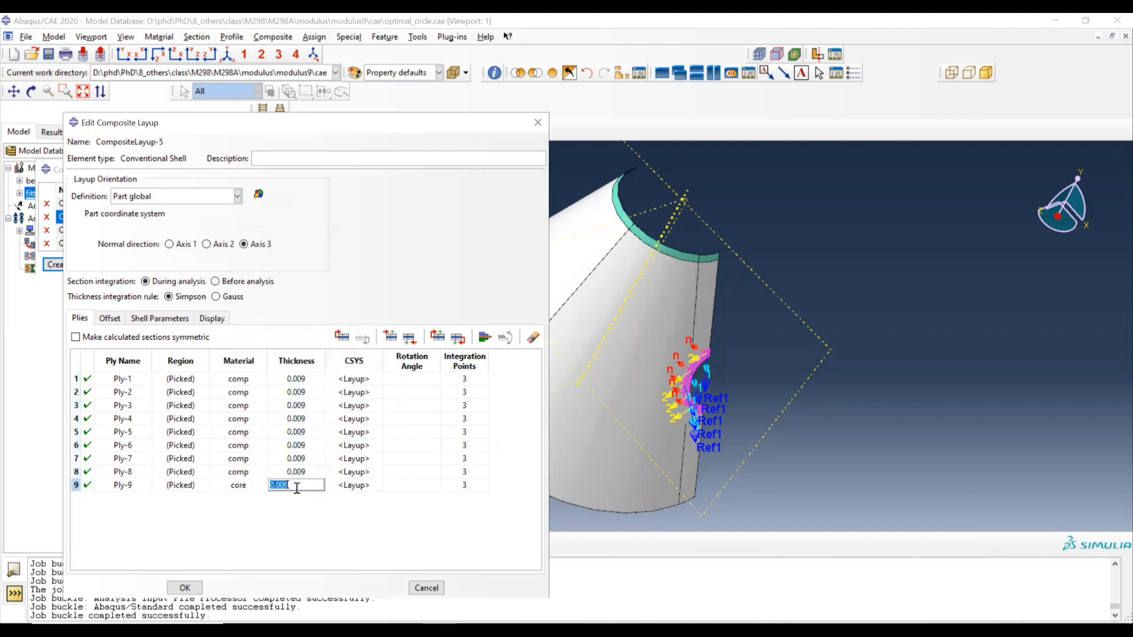
pyautogui.rightClick(291, 485)
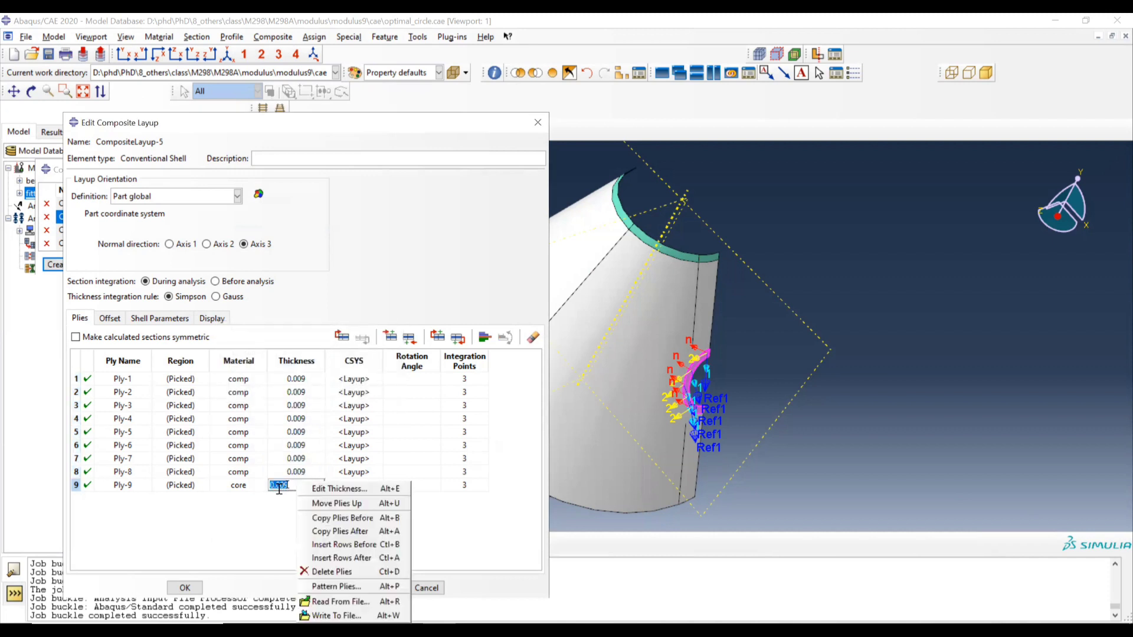
pyautogui.click(340, 488)
pyautogui.moveTo(324, 370); pyautogui.dragTo(302, 370)
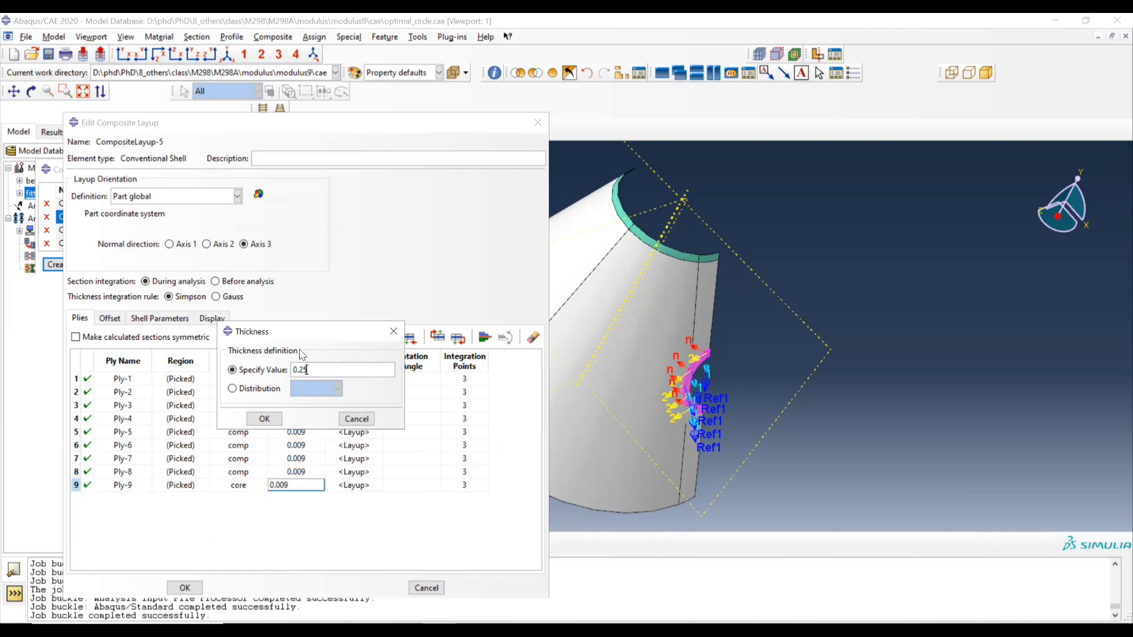
pyautogui.click(260, 419)
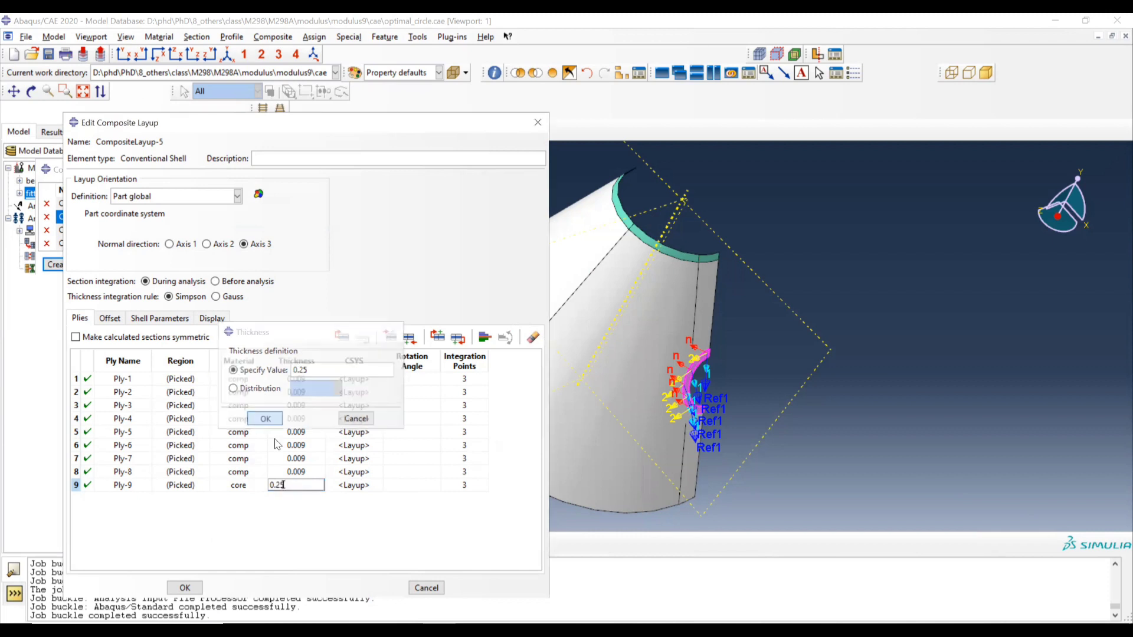
pyautogui.click(76, 338)
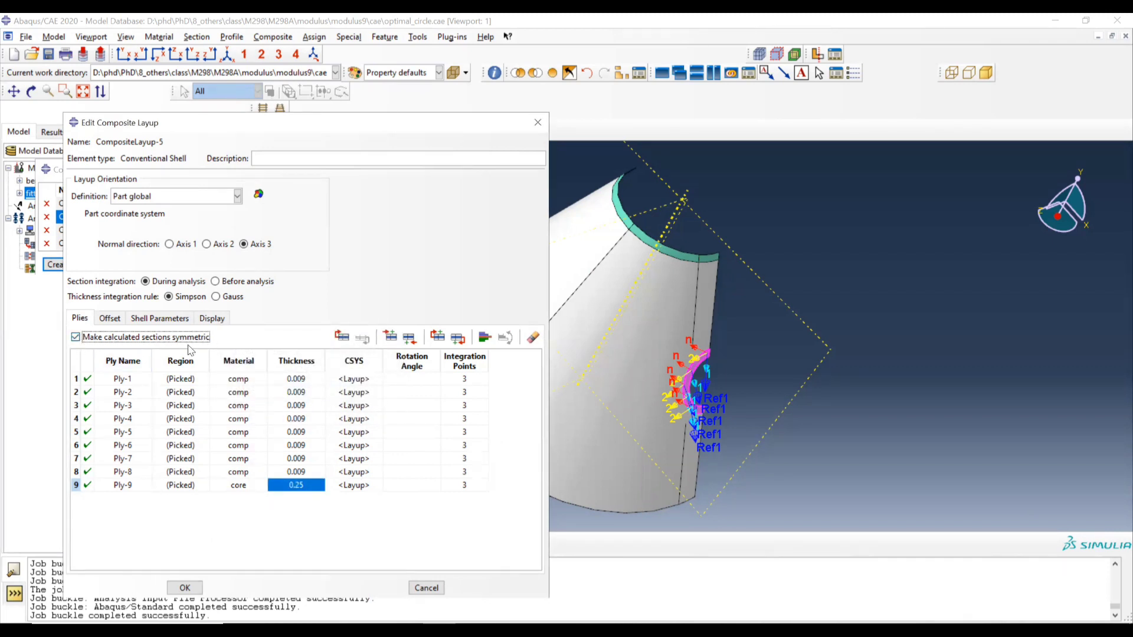
# - Enter rotation angles 90, 90, 75, -75, 90 and 75 for Plies 1–6
pyautogui.click(423, 381)
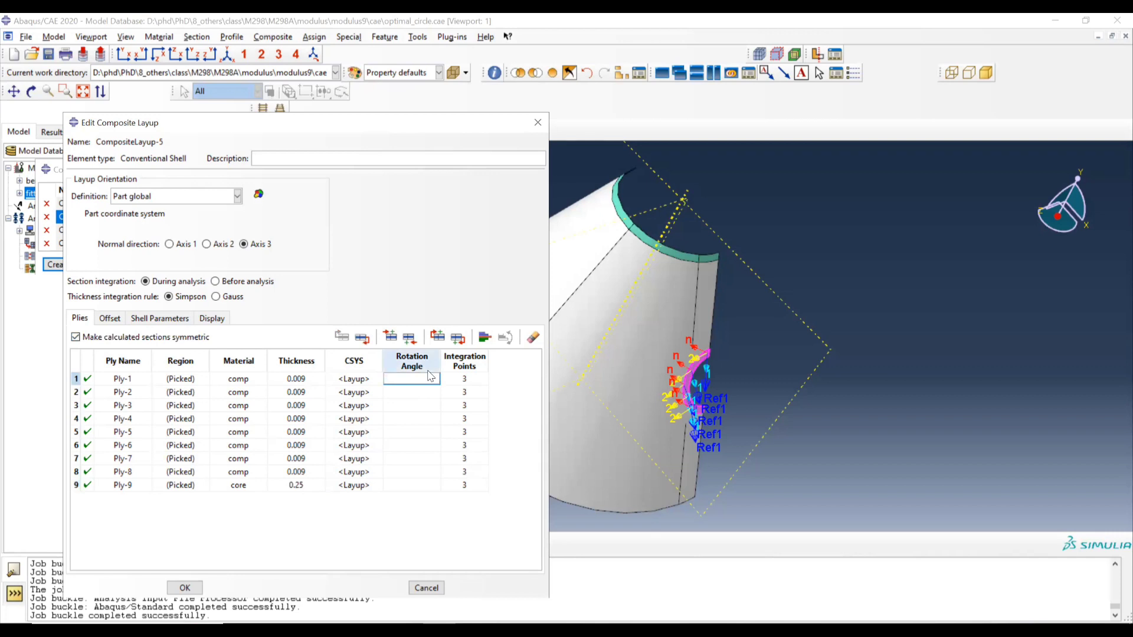
pyautogui.write('90')
pyautogui.press('Return')
pyautogui.write('90')
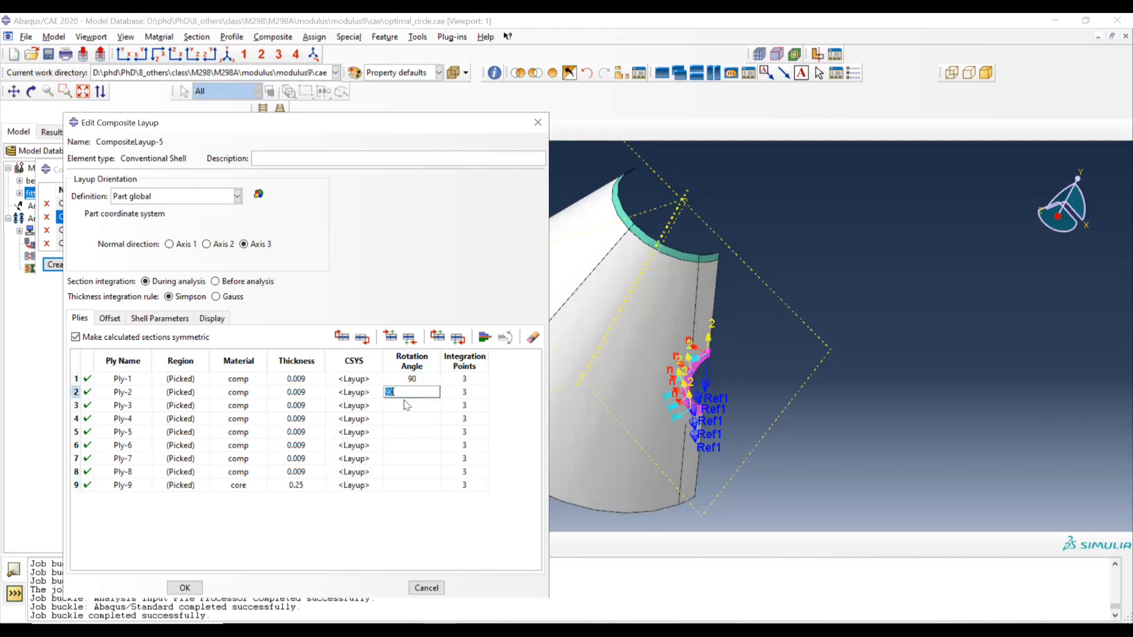
pyautogui.press('Return')
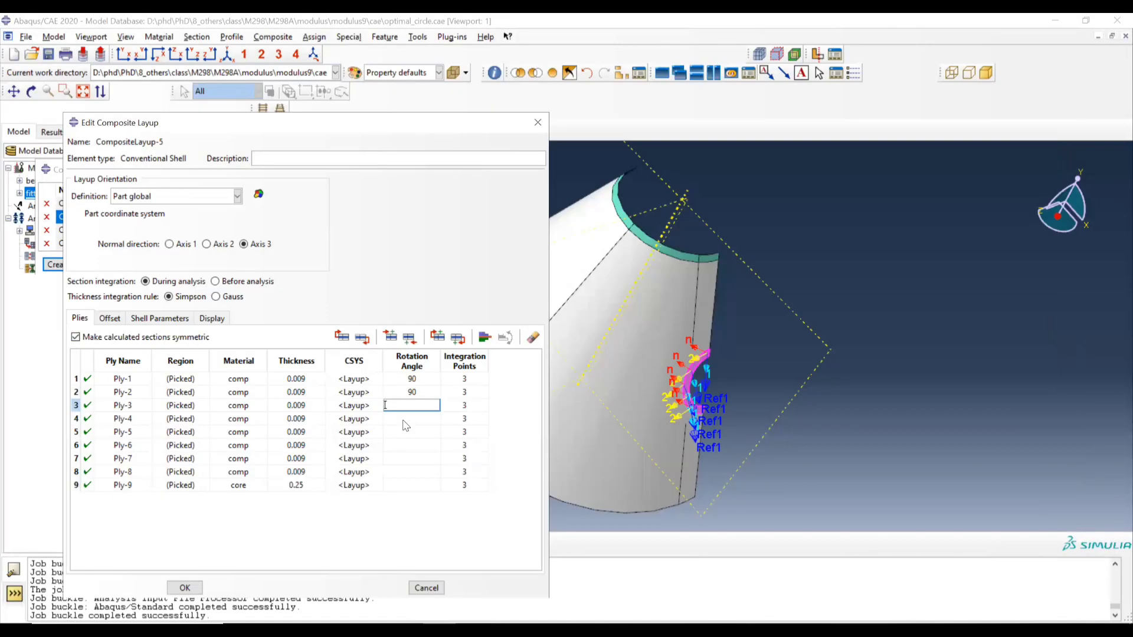
pyautogui.write('75')
pyautogui.press('Return')
pyautogui.write('-75')
pyautogui.press('Return')
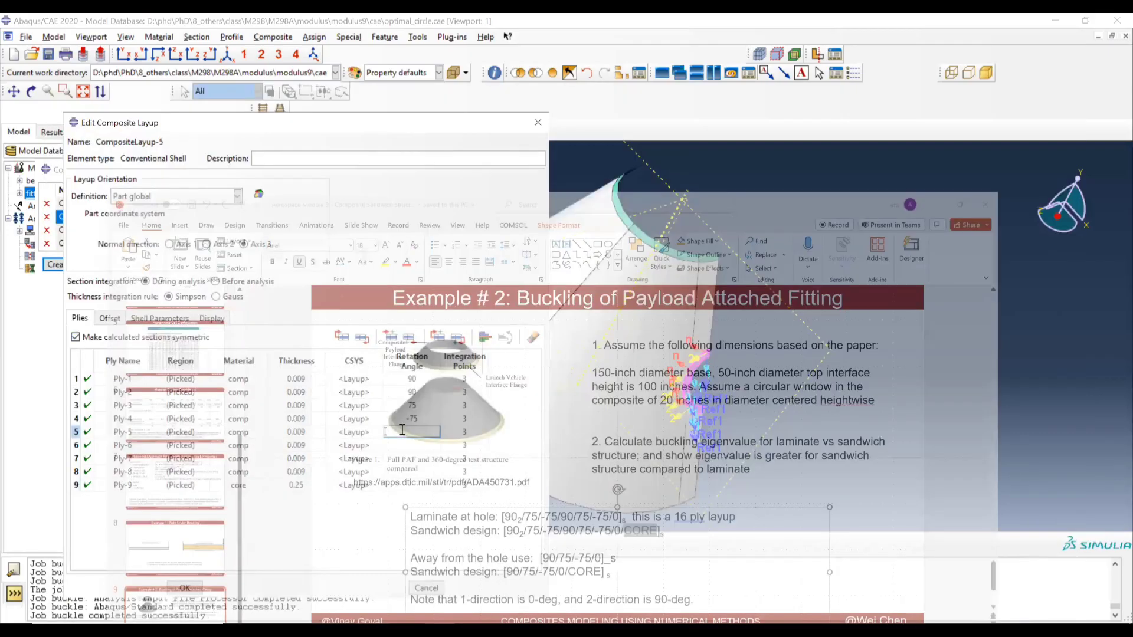
pyautogui.write('90')
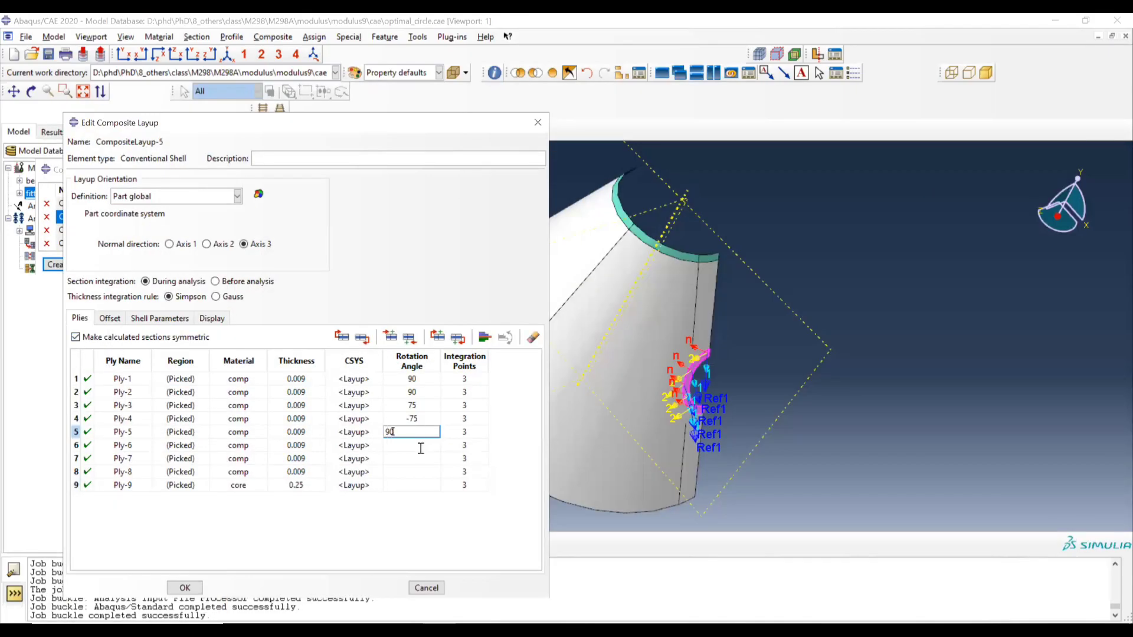
pyautogui.press('Return')
pyautogui.write('75')
pyautogui.press('Return')
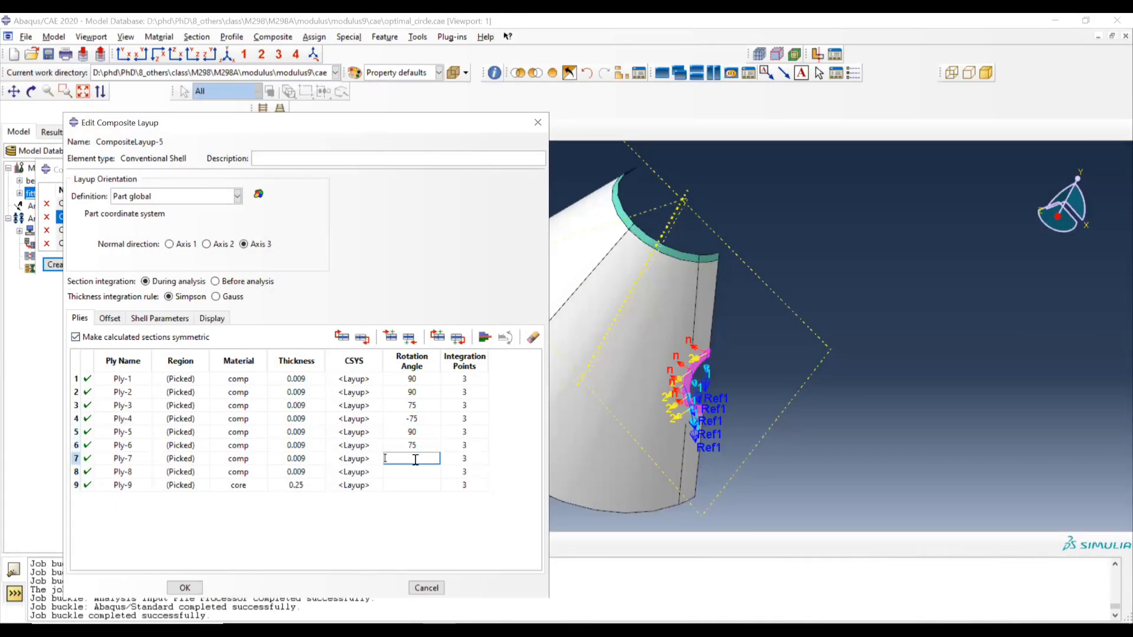
# - Check the slide's stack, then set Ply-7 to -75 and Ply-8 to 0 degrees
pyautogui.click(390, 630)
pyautogui.write('-75')
pyautogui.press('Down')
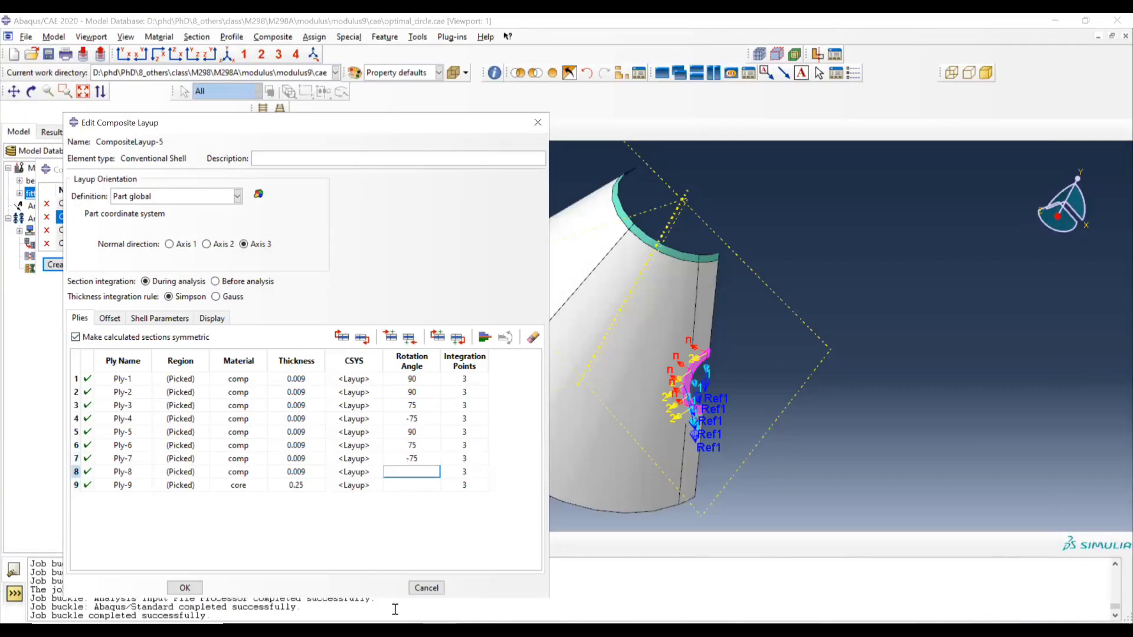
pyautogui.write('0')
pyautogui.press('Down')
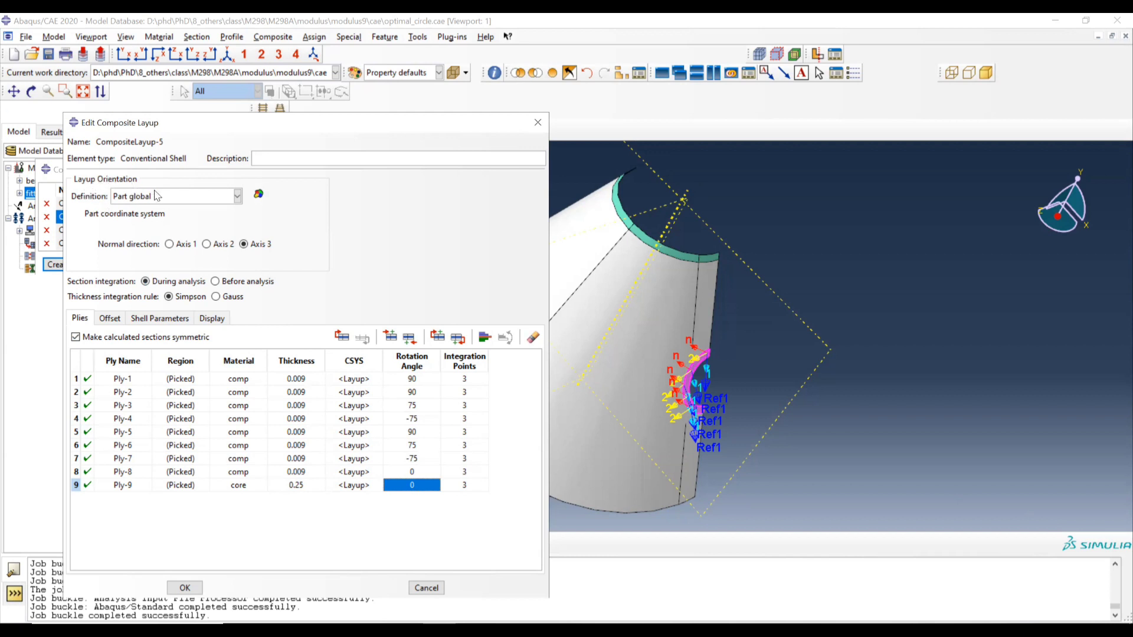
# - Define a Discrete layup orientation with Surf-3 as the normal-axis surface
pyautogui.click(155, 198)
pyautogui.click(156, 237)
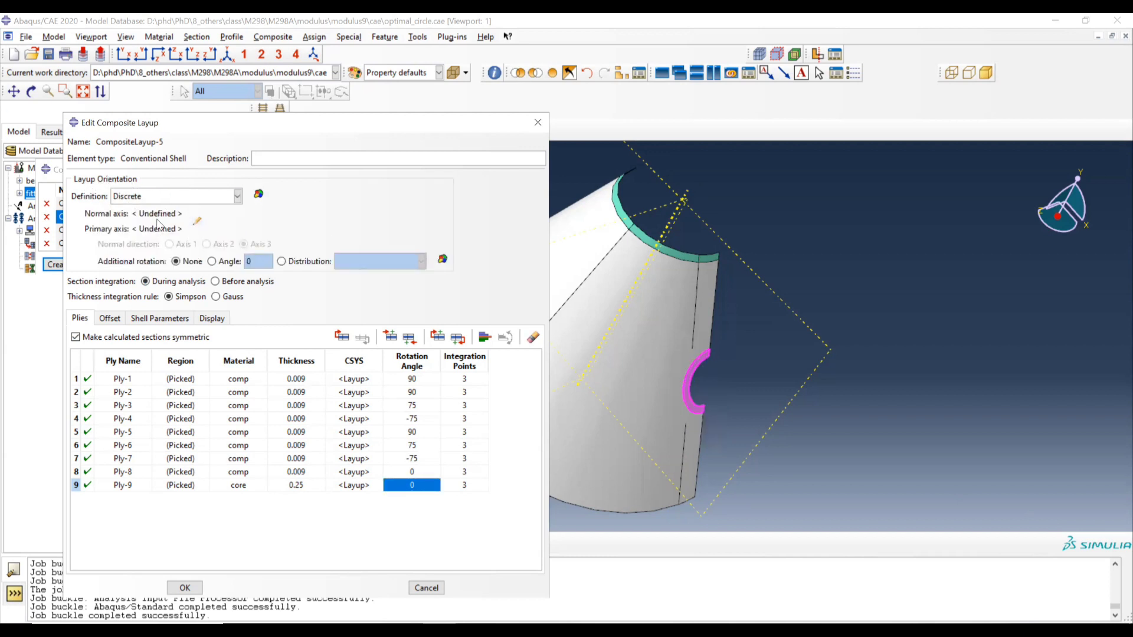
pyautogui.click(197, 221)
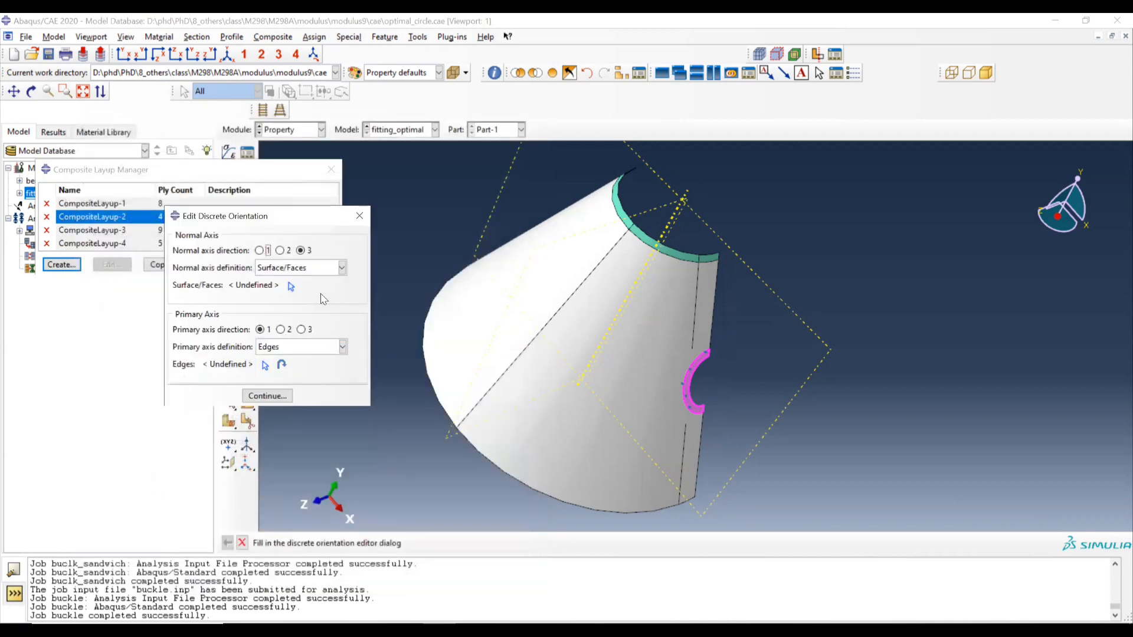
pyautogui.click(291, 286)
pyautogui.click(1026, 543)
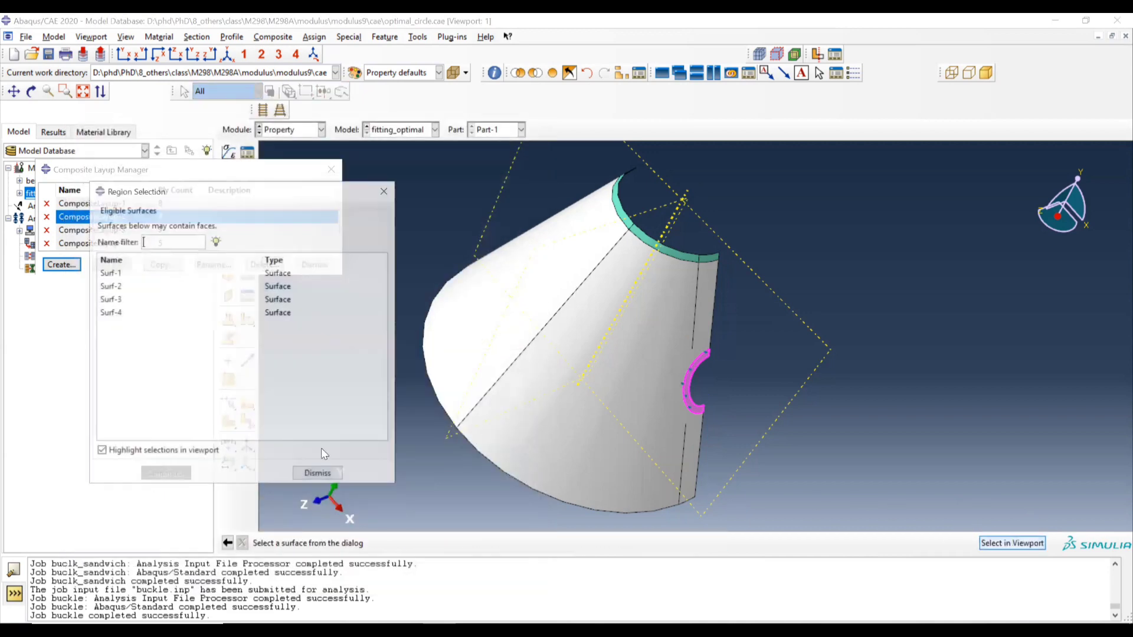
pyautogui.click(123, 299)
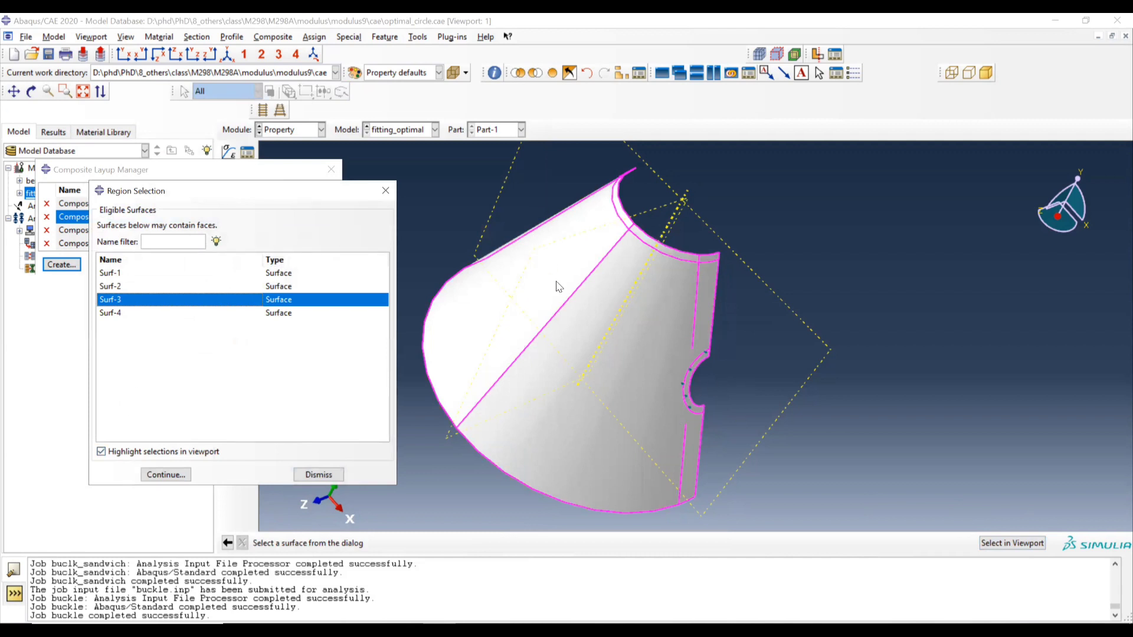
pyautogui.click(154, 474)
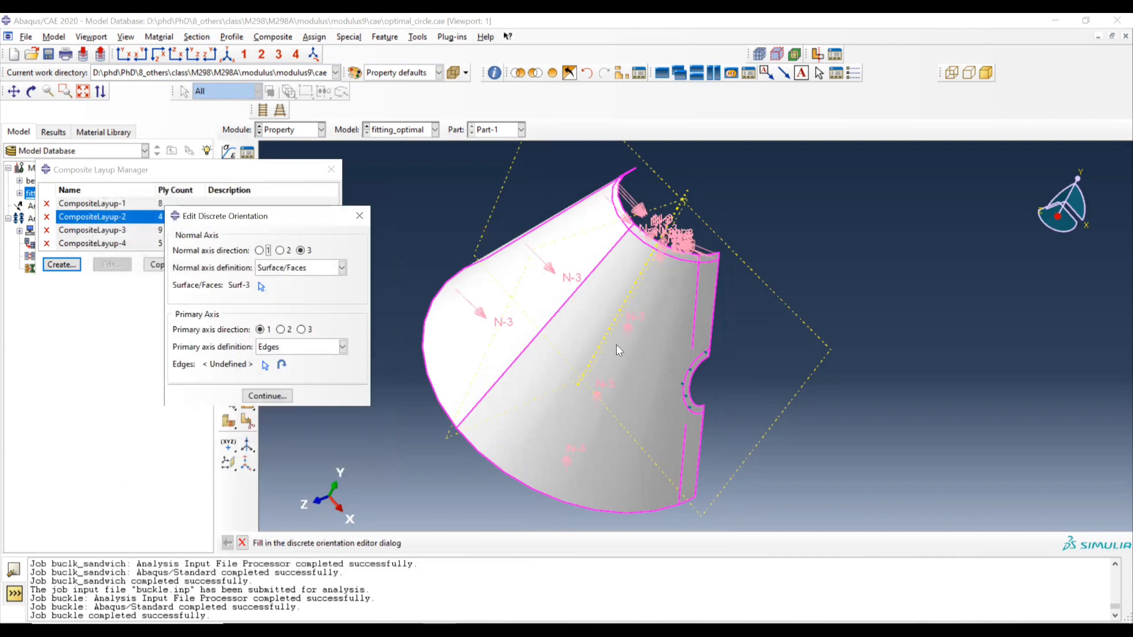
# - Use edge set Set-47 as the primary axis, confirm the orientation, and create CompositeLayup-5
pyautogui.keyDown('ctrl'); pyautogui.keyDown('alt'); pyautogui.moveTo(570, 393); pyautogui.dragTo(781, 349); pyautogui.keyUp('alt'); pyautogui.keyUp('ctrl')
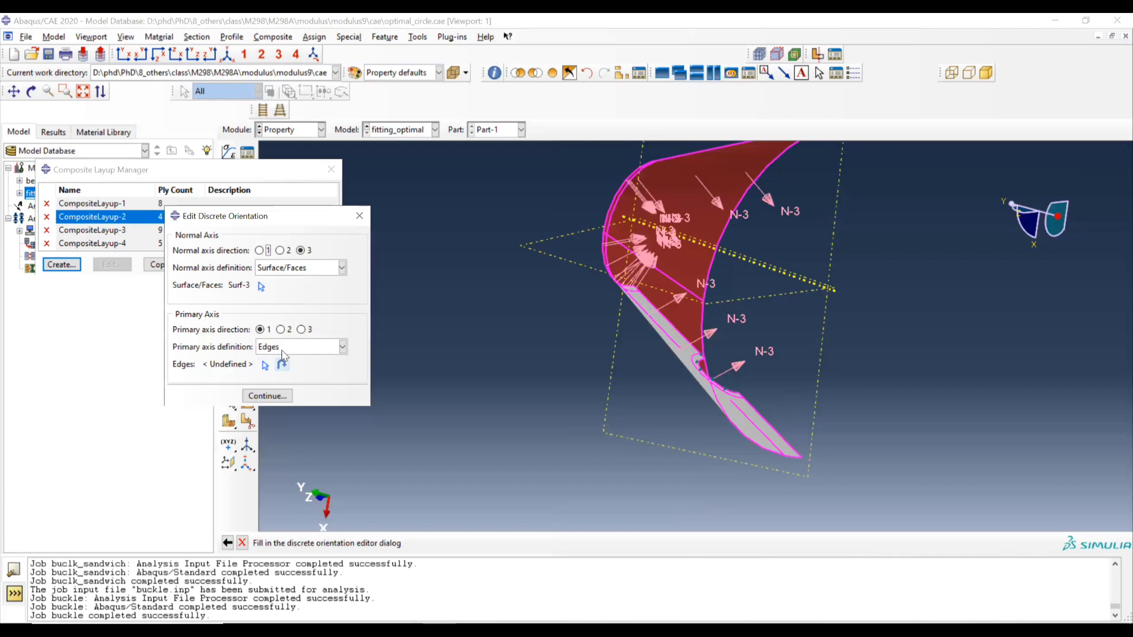
pyautogui.keyDown('ctrl'); pyautogui.keyDown('alt'); pyautogui.moveTo(697, 383); pyautogui.dragTo(754, 214); pyautogui.keyUp('alt'); pyautogui.keyUp('ctrl')
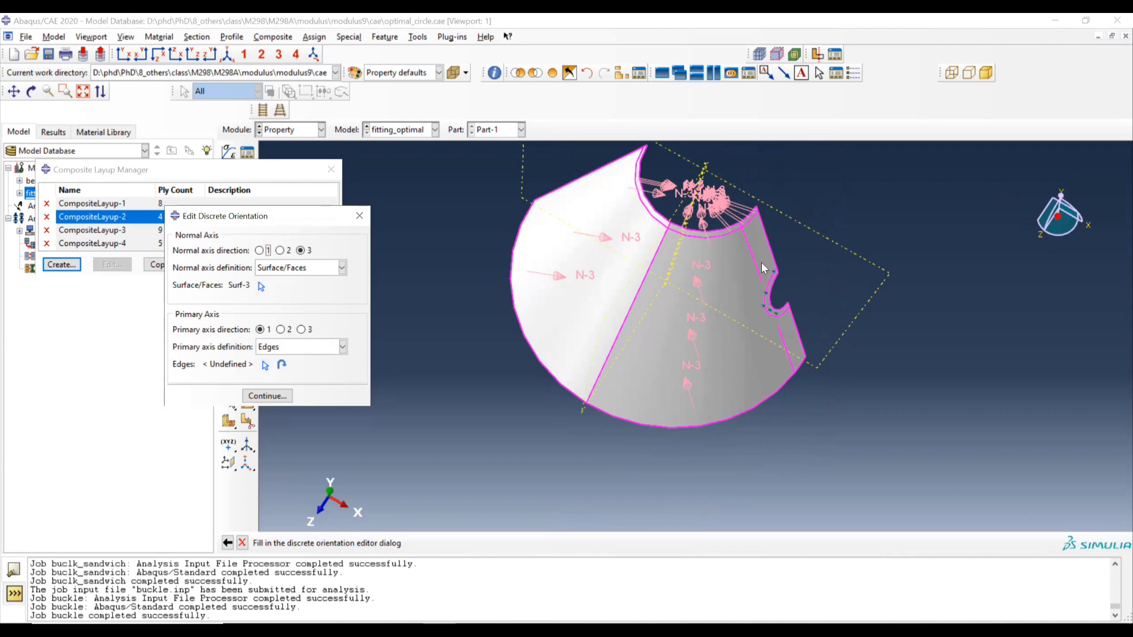
pyautogui.keyDown('ctrl'); pyautogui.keyDown('alt'); pyautogui.moveTo(708, 226); pyautogui.dragTo(759, 288); pyautogui.keyUp('alt'); pyautogui.keyUp('ctrl')
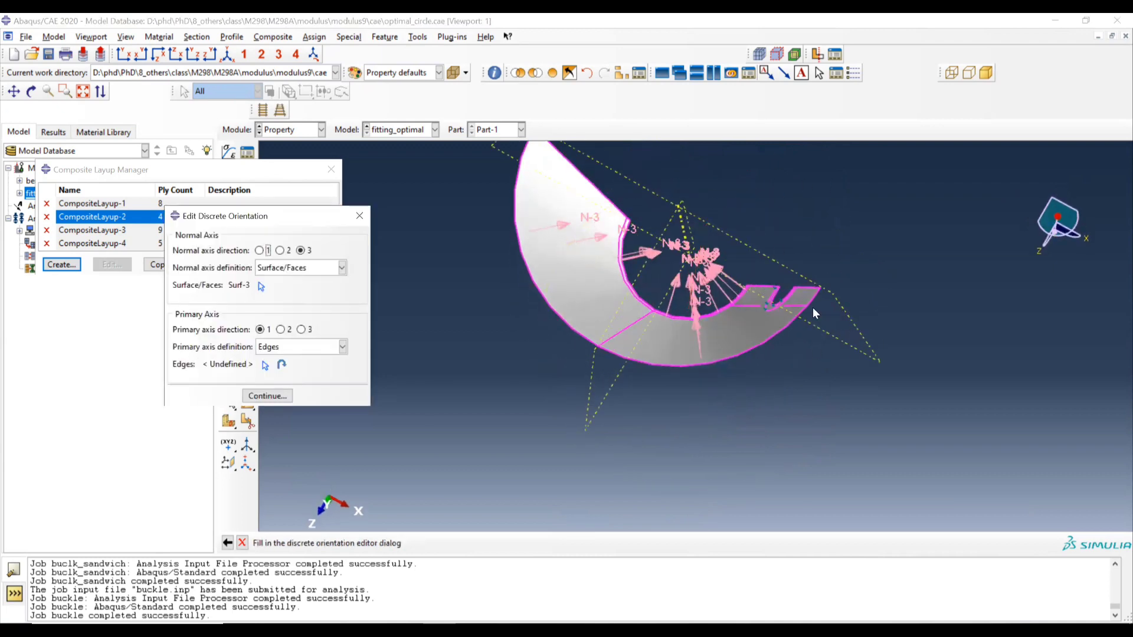
pyautogui.click(264, 366)
pyautogui.click(125, 326)
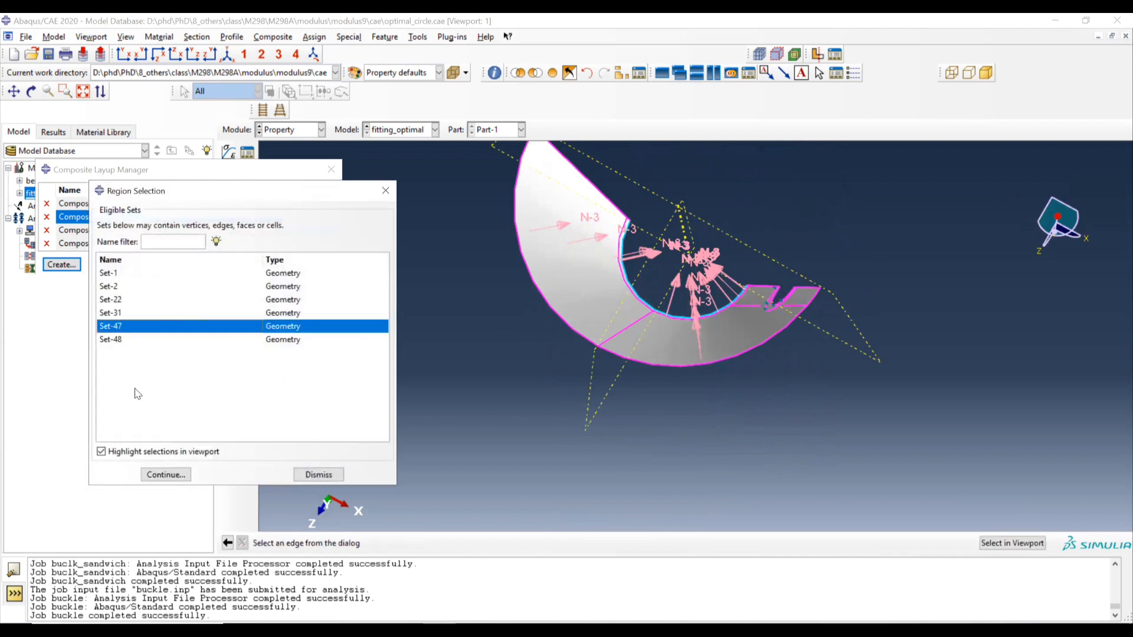
pyautogui.click(166, 475)
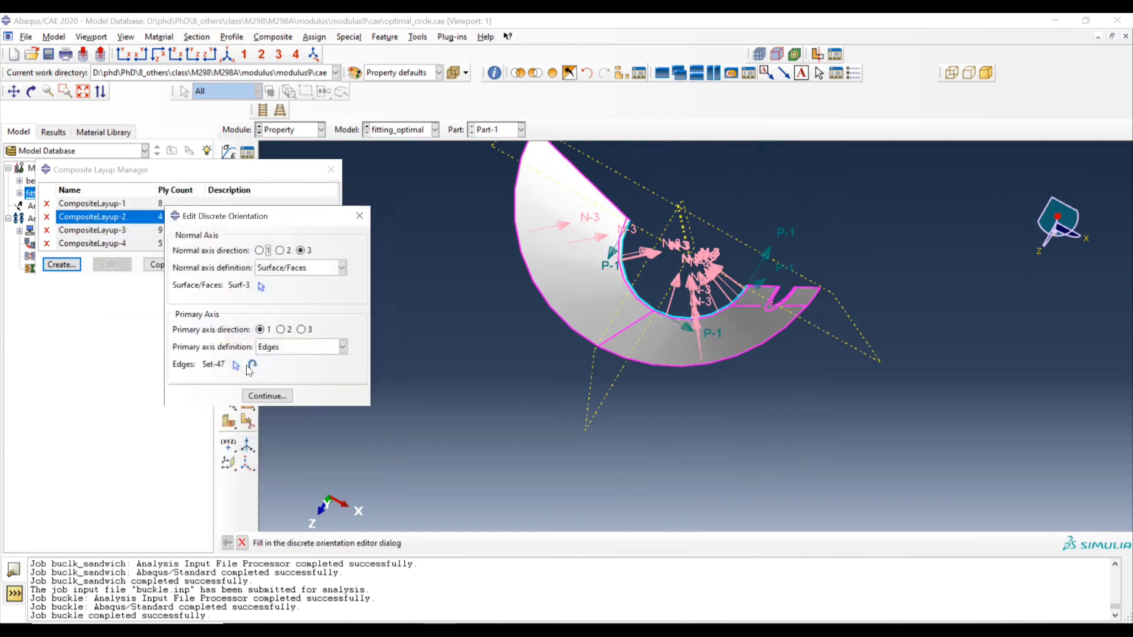
pyautogui.keyDown('ctrl'); pyautogui.keyDown('alt'); pyautogui.moveTo(733, 303); pyautogui.dragTo(759, 210); pyautogui.keyUp('alt'); pyautogui.keyUp('ctrl')
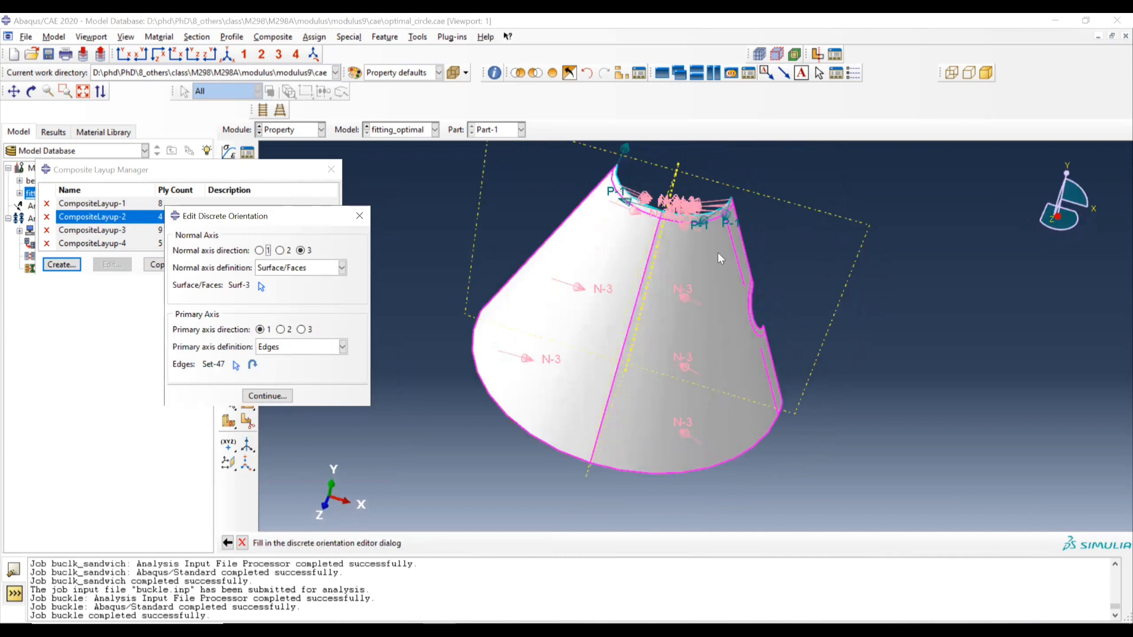
pyautogui.click(256, 396)
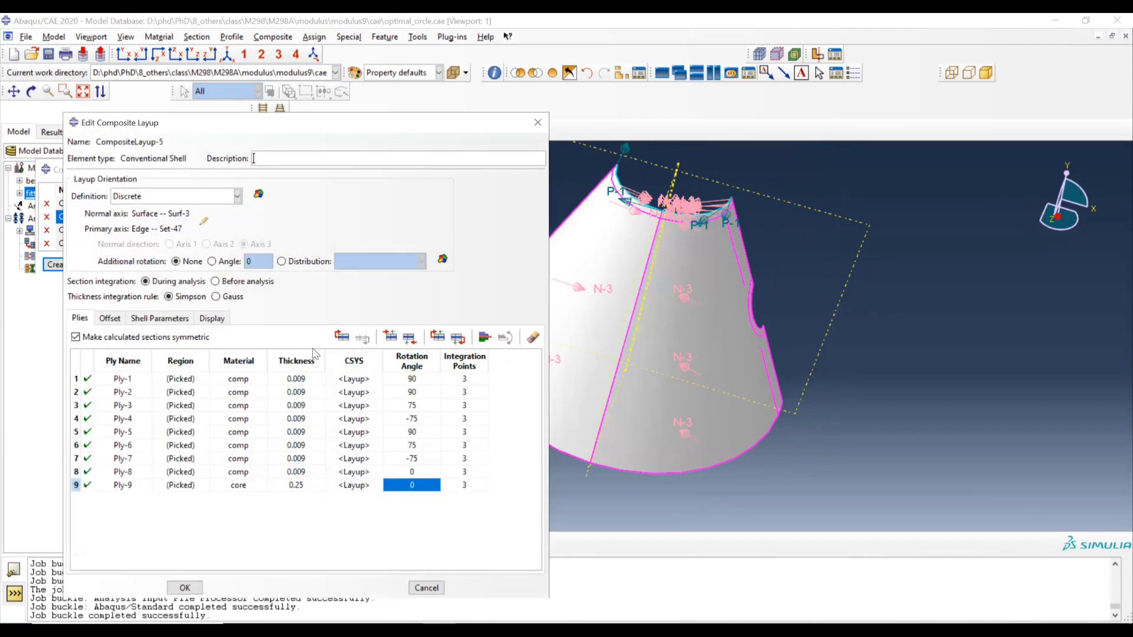
pyautogui.moveTo(753, 251)
pyautogui.keyDown('ctrl'); pyautogui.keyDown('alt'); pyautogui.mouseDown()
pyautogui.moveTo(738, 278)
pyautogui.moveTo(715, 283)
pyautogui.moveTo(751, 229)
pyautogui.mouseUp(); pyautogui.keyUp('alt'); pyautogui.keyUp('ctrl')
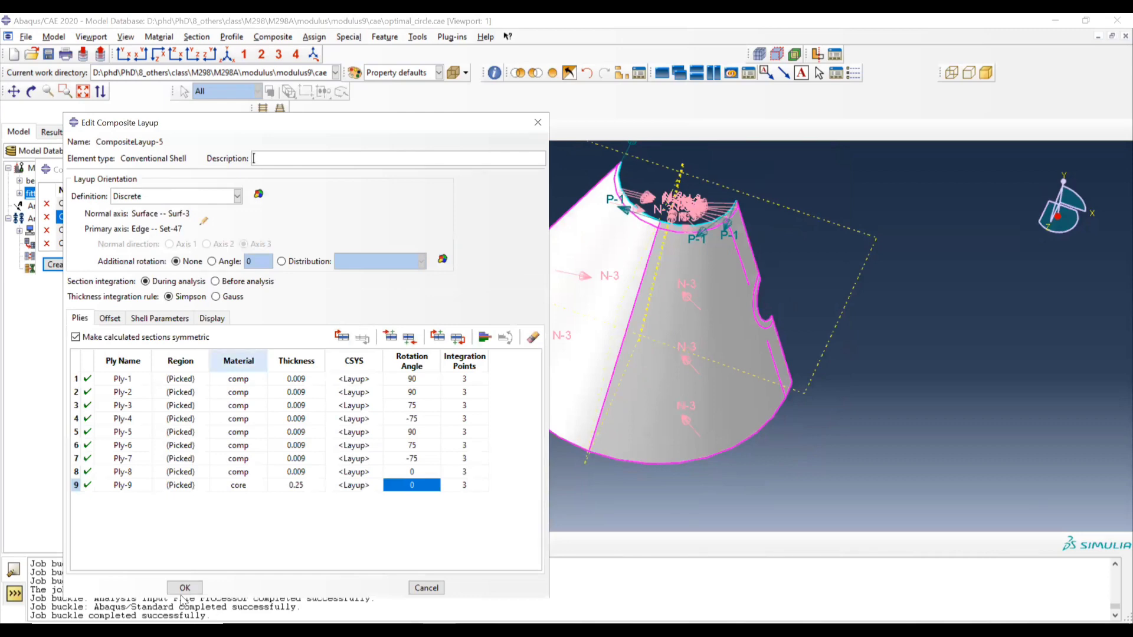
pyautogui.press('Return')
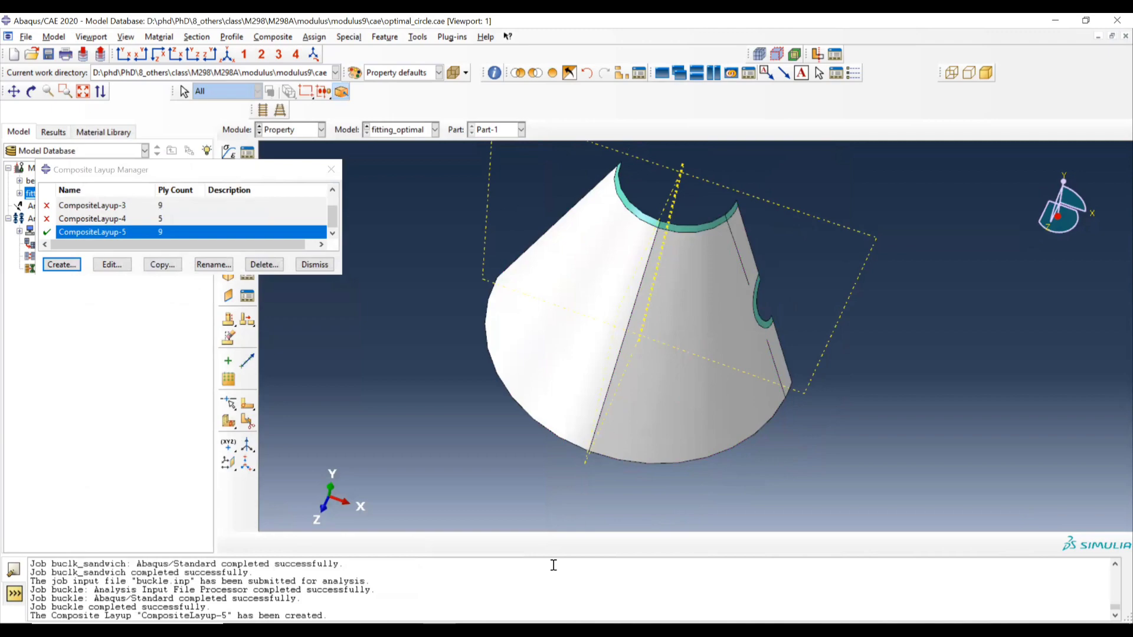
pyautogui.hotkey('alt', 'Tab')
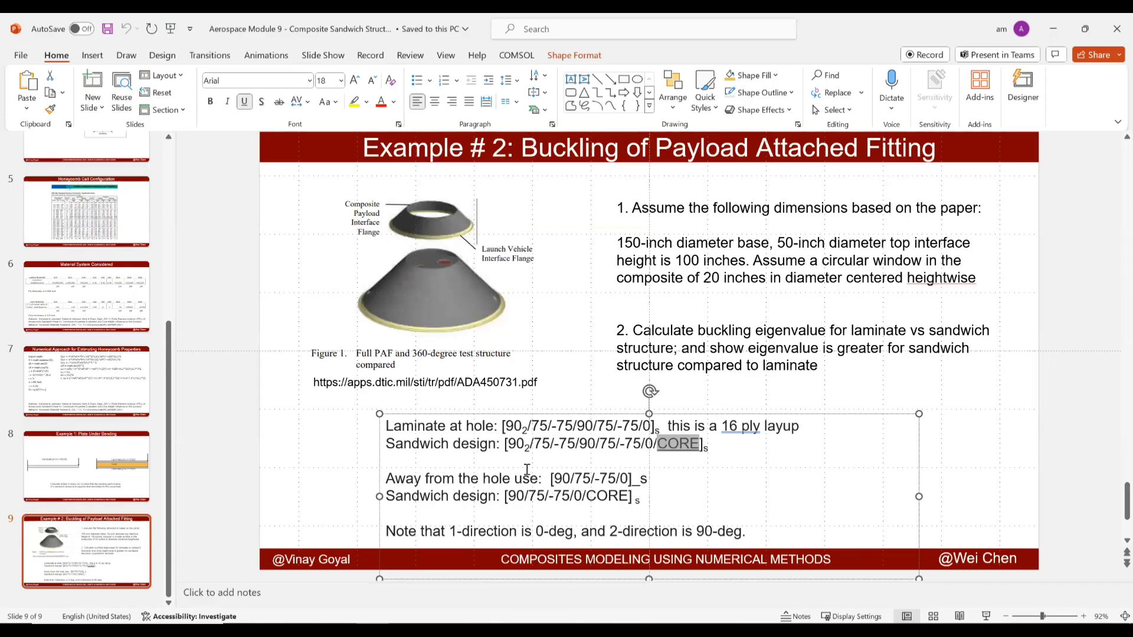
pyautogui.moveTo(514, 496); pyautogui.dragTo(616, 471)
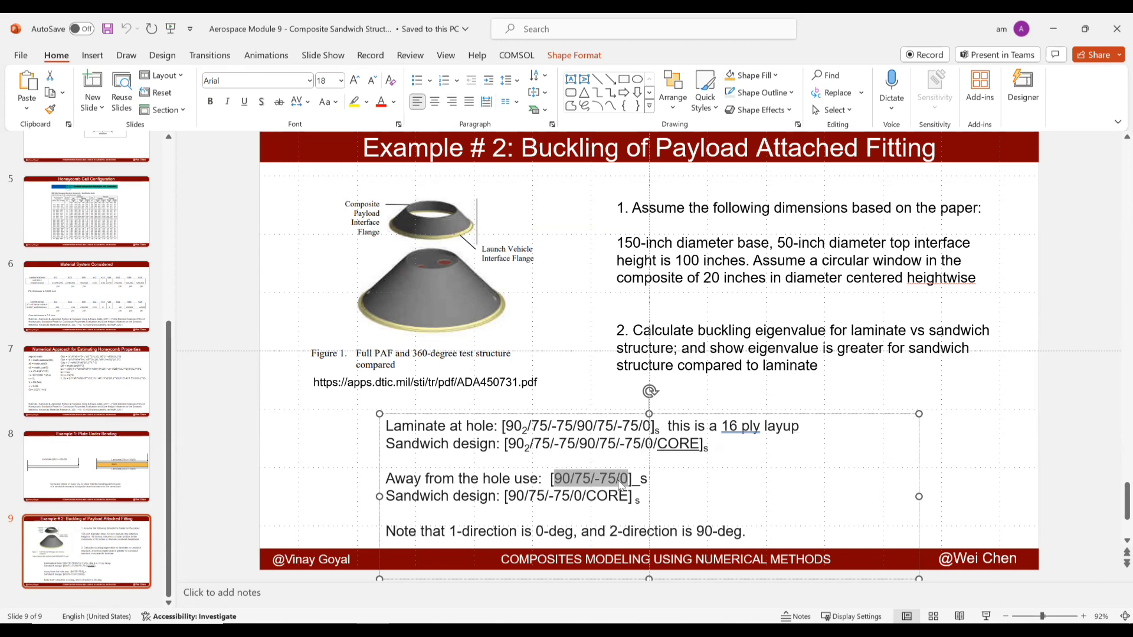
pyautogui.moveTo(588, 499); pyautogui.dragTo(631, 499)
# - Toggle layup active states in the Composite Layup Manager, reactivating CompositeLayup-3
pyautogui.click(440, 624)
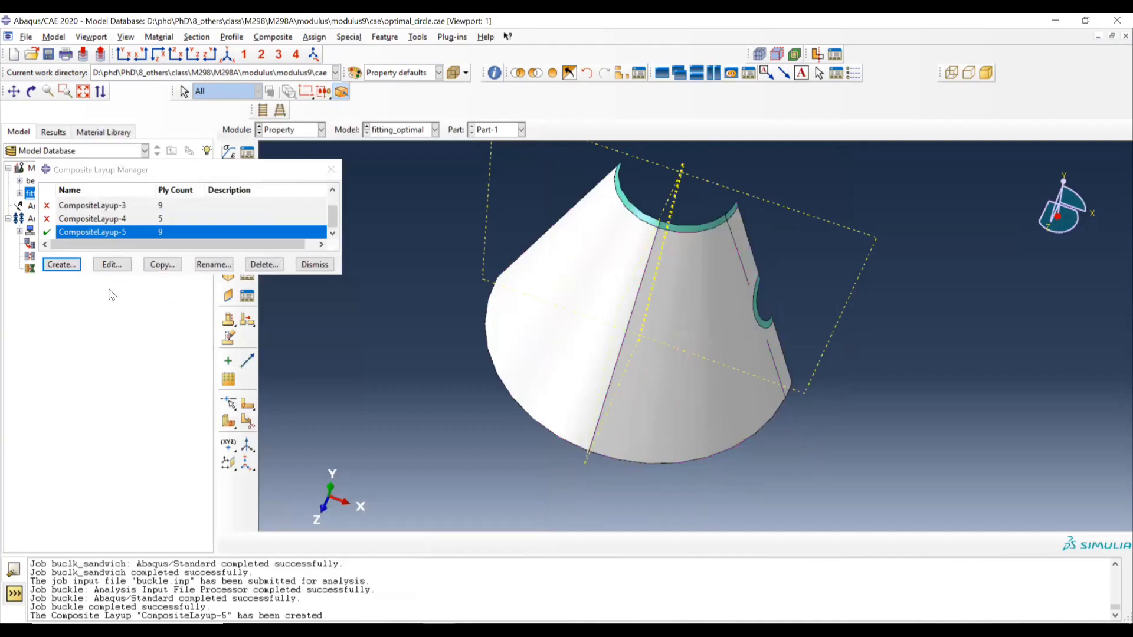
pyautogui.click(47, 236)
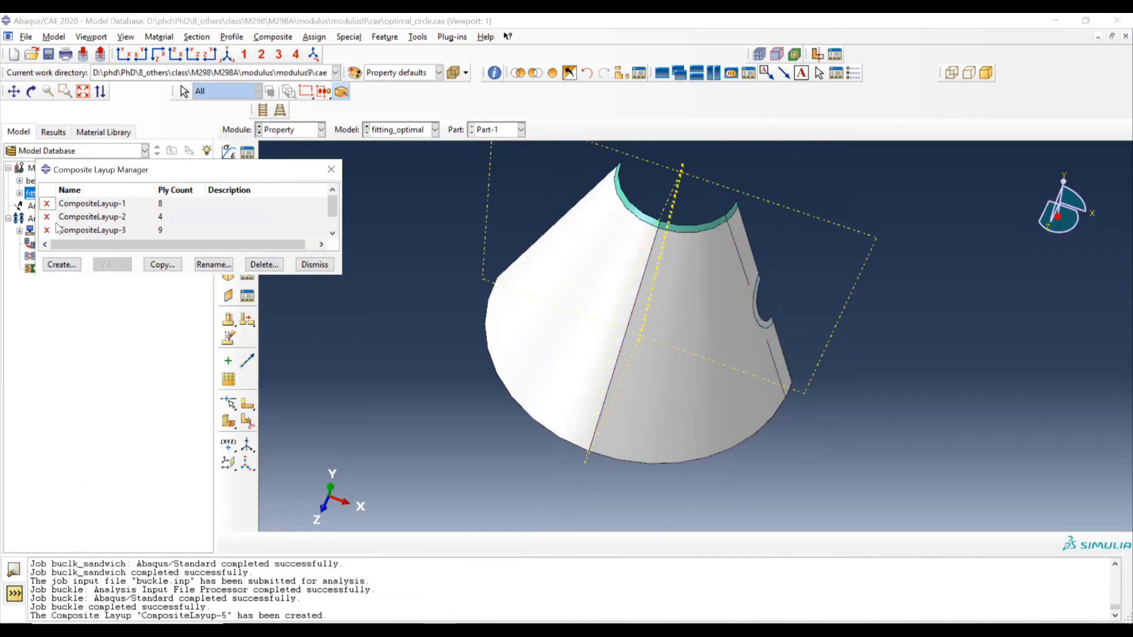
pyautogui.click(61, 232)
pyautogui.click(49, 220)
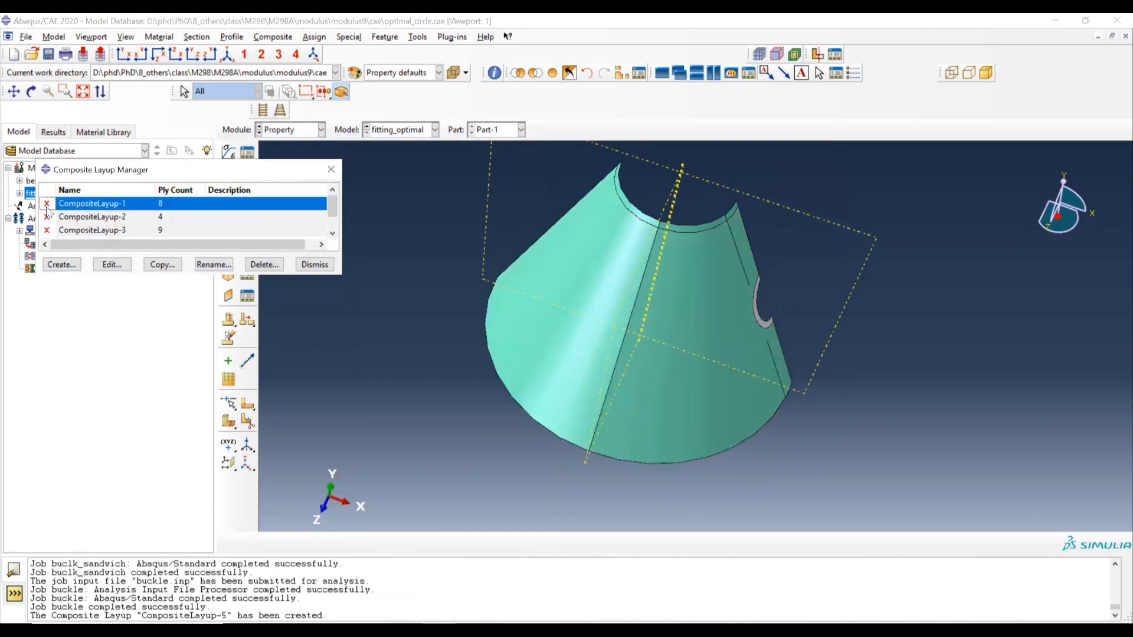
pyautogui.click(49, 218)
pyautogui.click(48, 205)
pyautogui.click(57, 231)
pyautogui.scroll(-1, 57, 231)
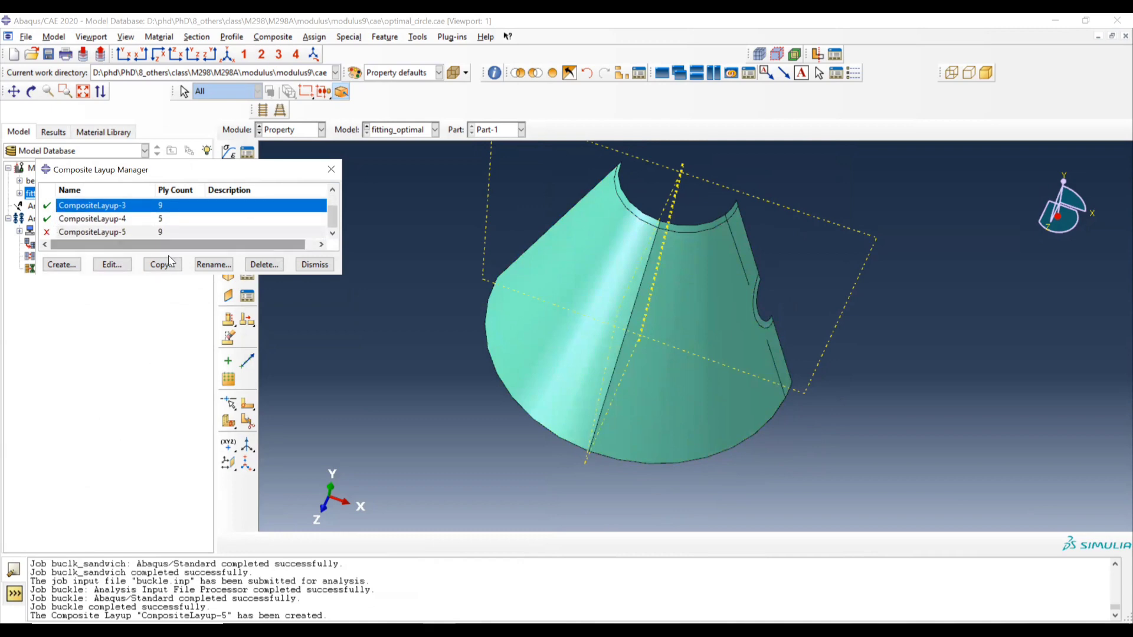
# - Review the ply tables of CompositeLayup-3 and CompositeLayup-4 with all ply regions shown, then close the list
pyautogui.click(125, 266)
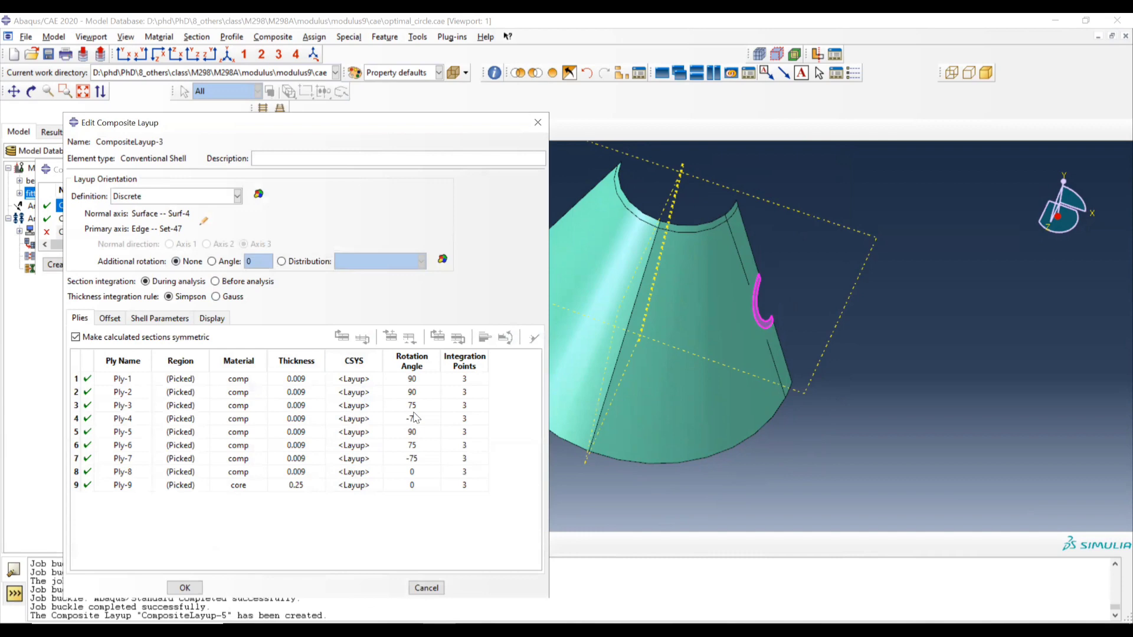
pyautogui.click(184, 588)
pyautogui.click(97, 219)
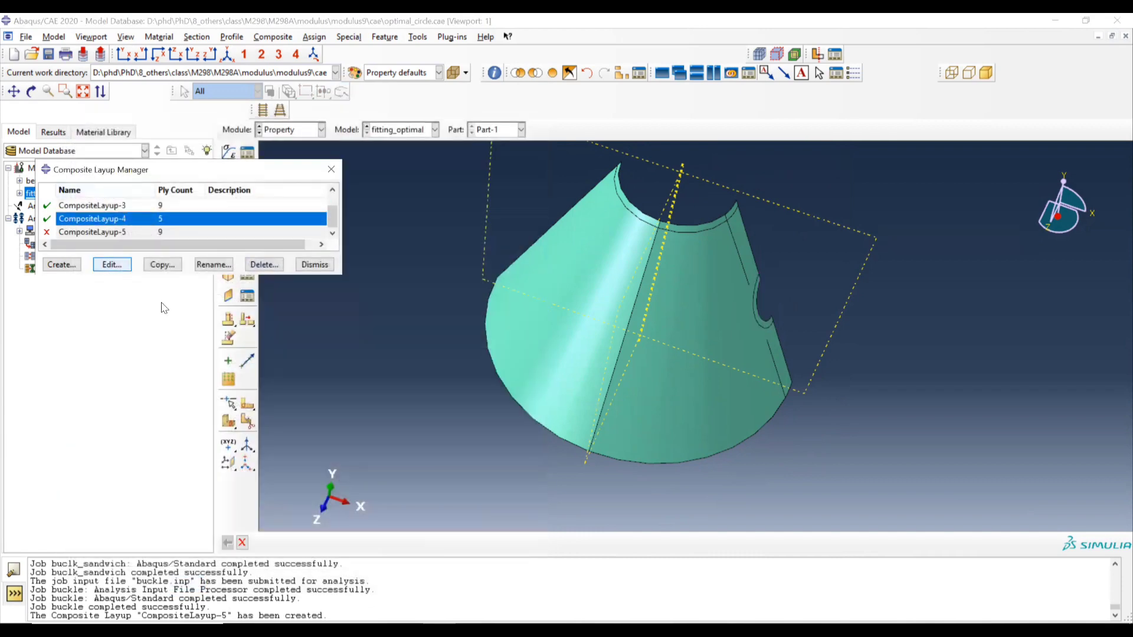
pyautogui.click(108, 266)
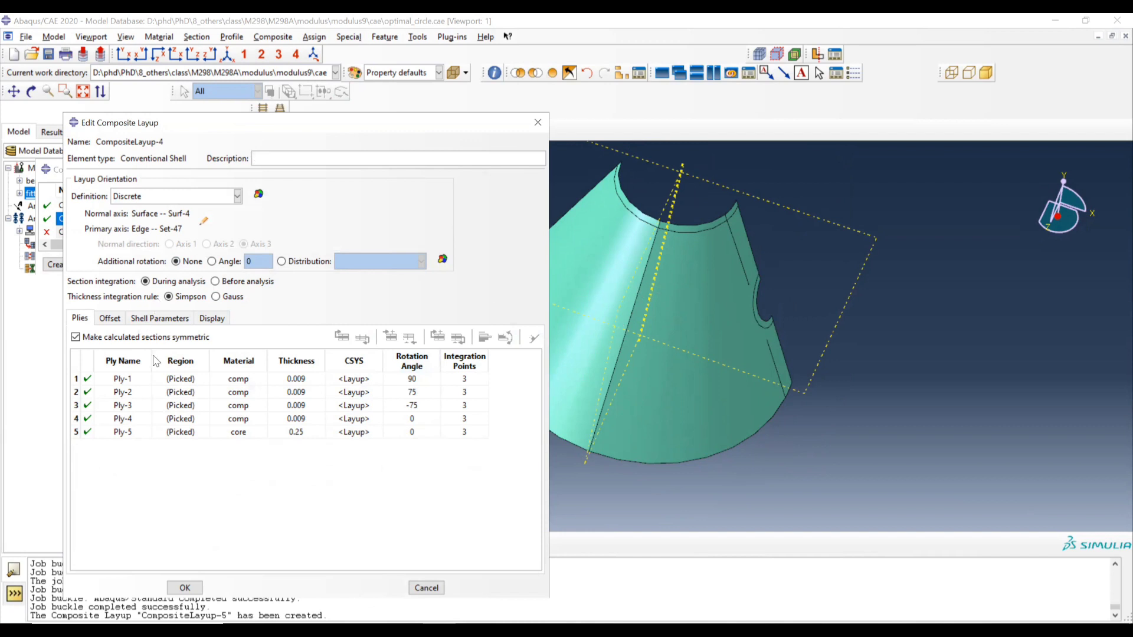
pyautogui.click(178, 365)
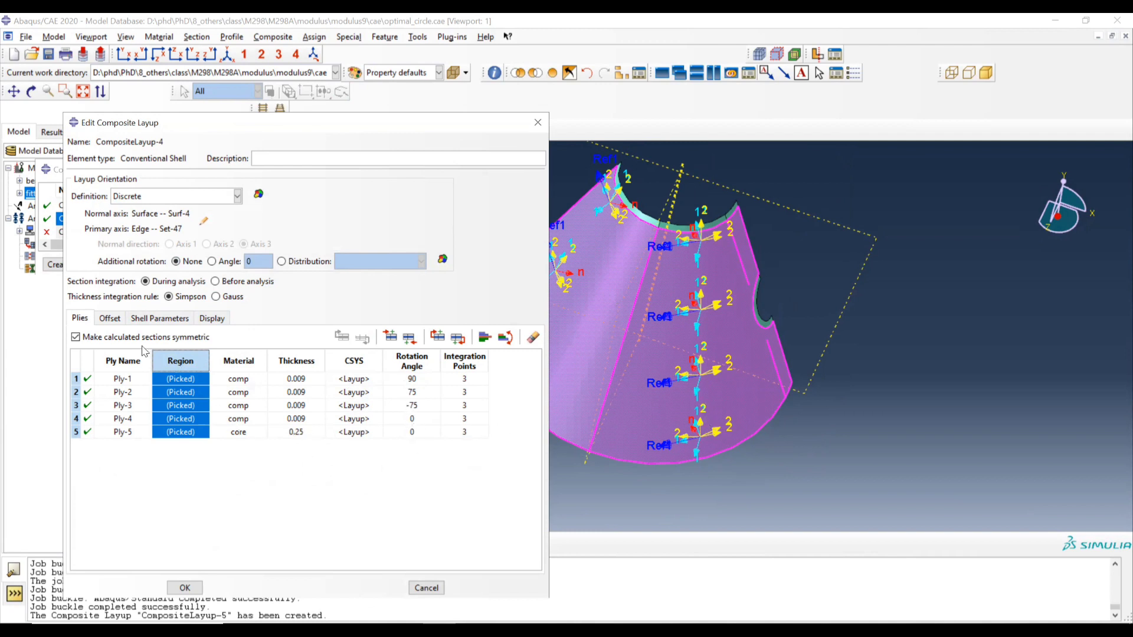
pyautogui.click(185, 588)
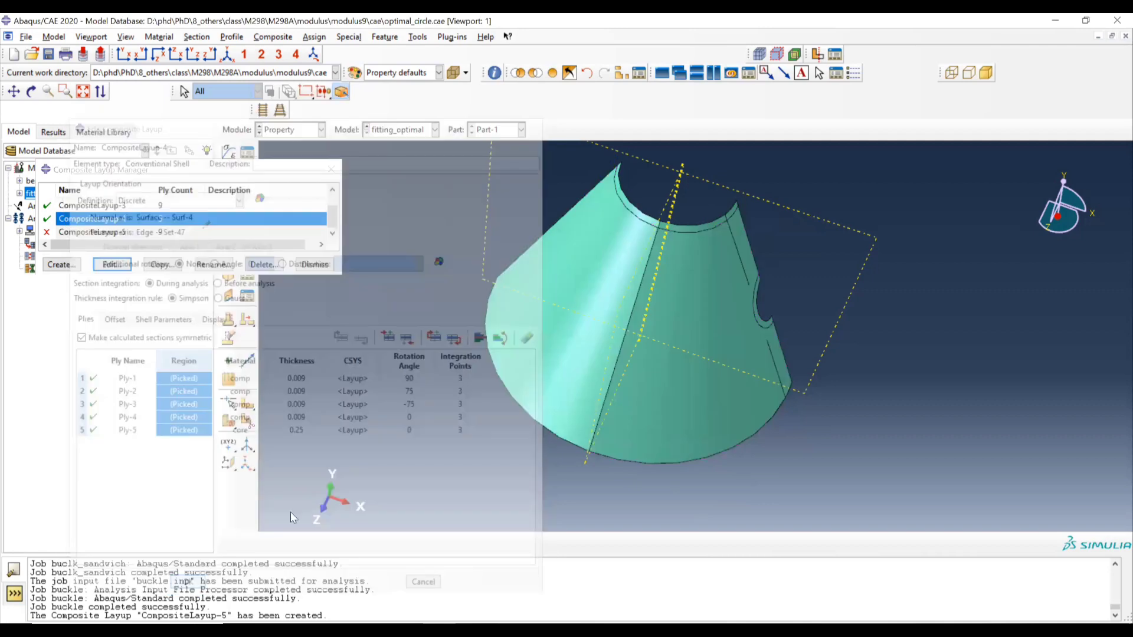
pyautogui.click(331, 169)
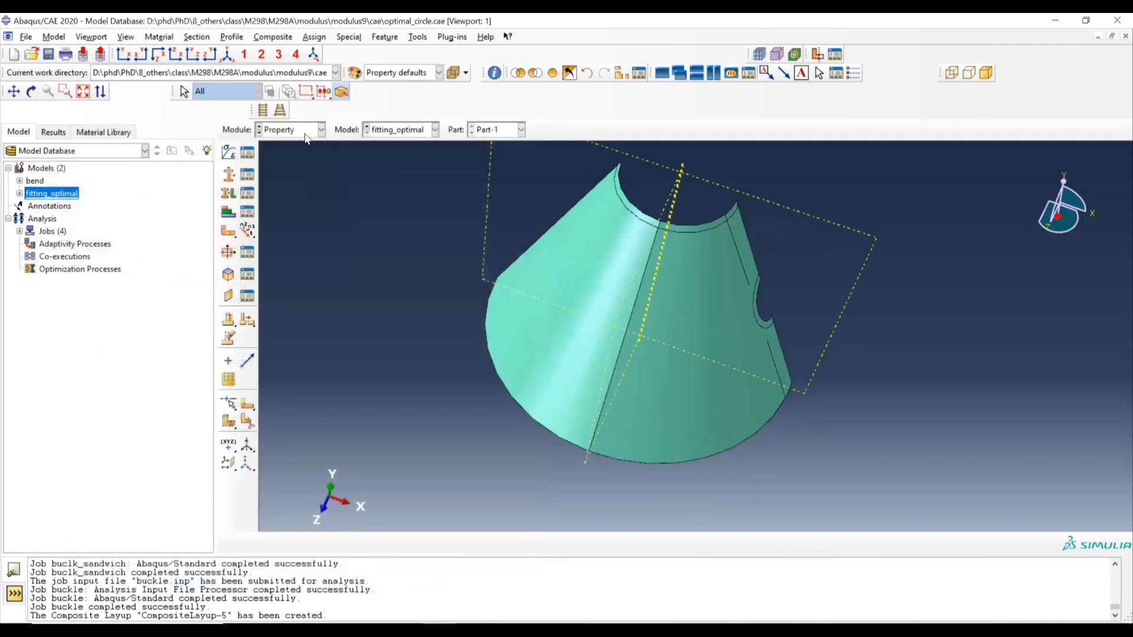
# - Switch the Module to Step, passing briefly through Assembly
pyautogui.click(292, 129)
pyautogui.click(288, 168)
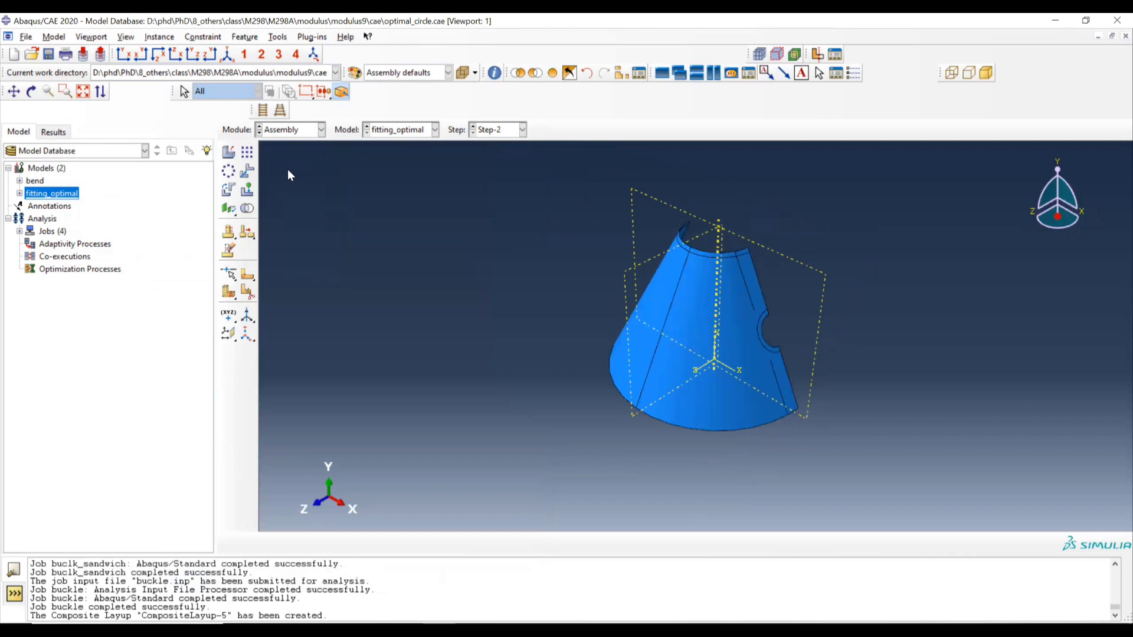
pyautogui.click(289, 133)
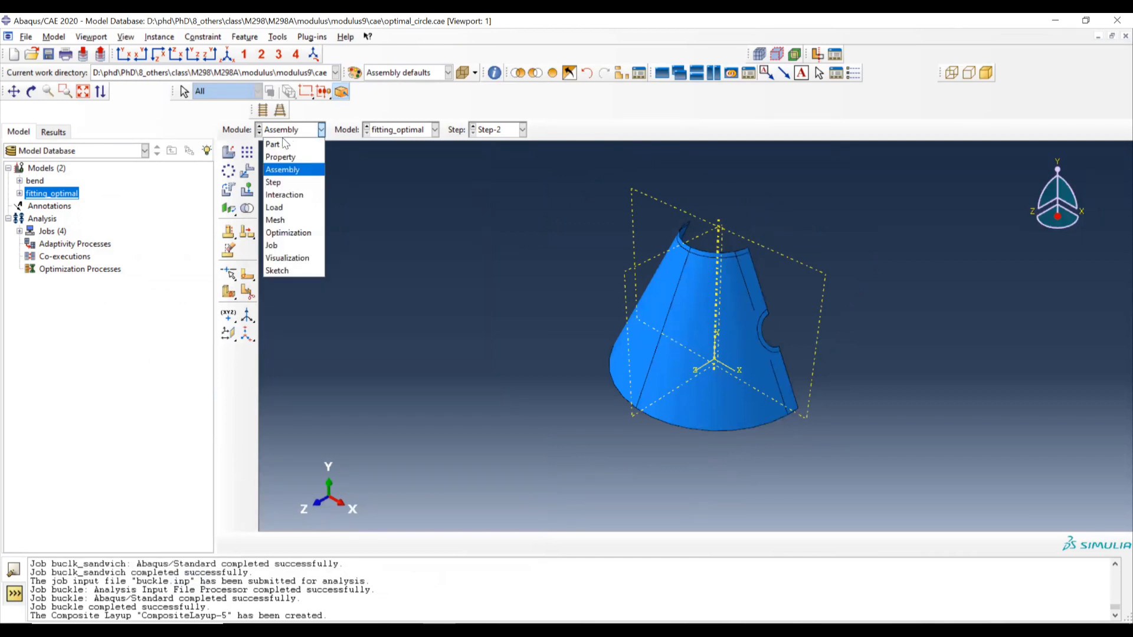
pyautogui.click(272, 182)
# - In the Step Manager, review Step-2's Buckle settings (5 eigenvalues) and close without changes
pyautogui.click(248, 159)
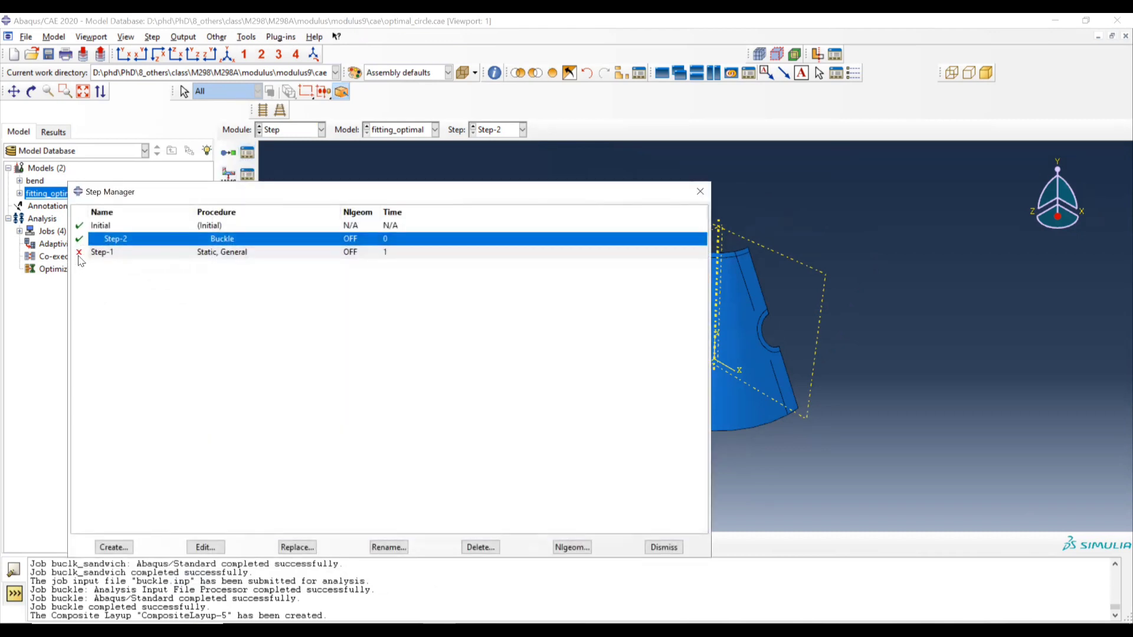
pyautogui.click(105, 254)
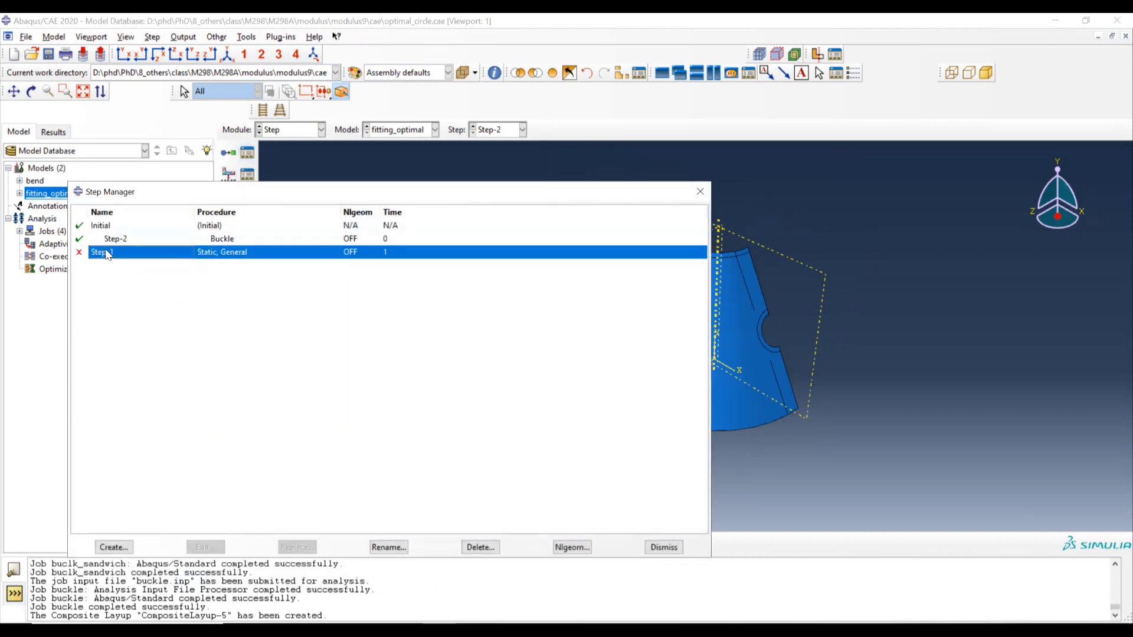
pyautogui.click(118, 240)
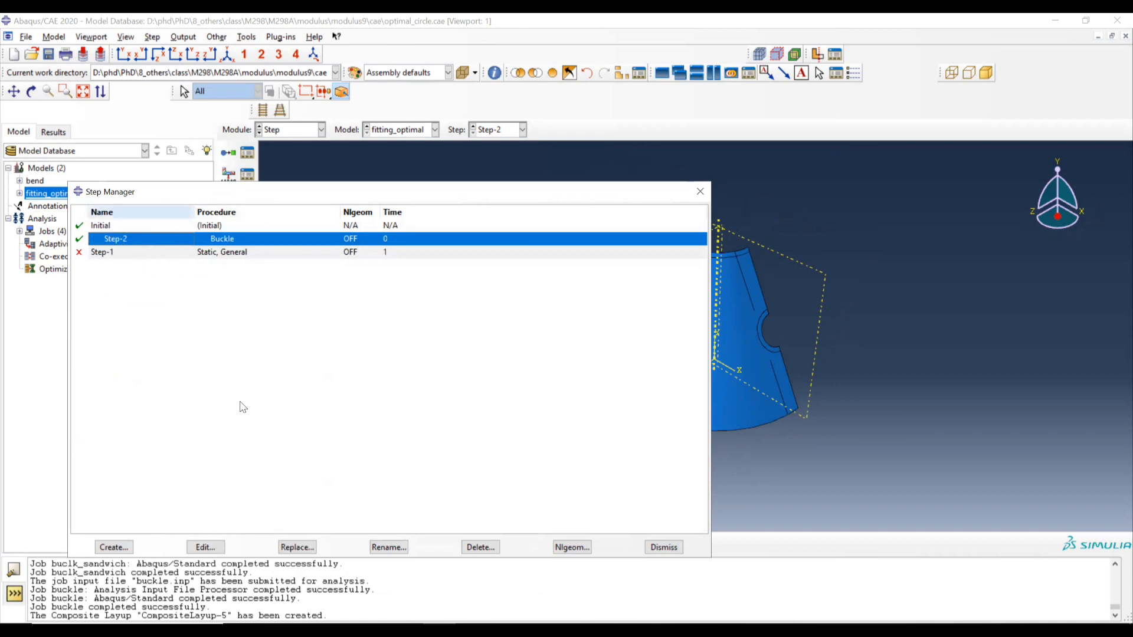
pyautogui.click(205, 547)
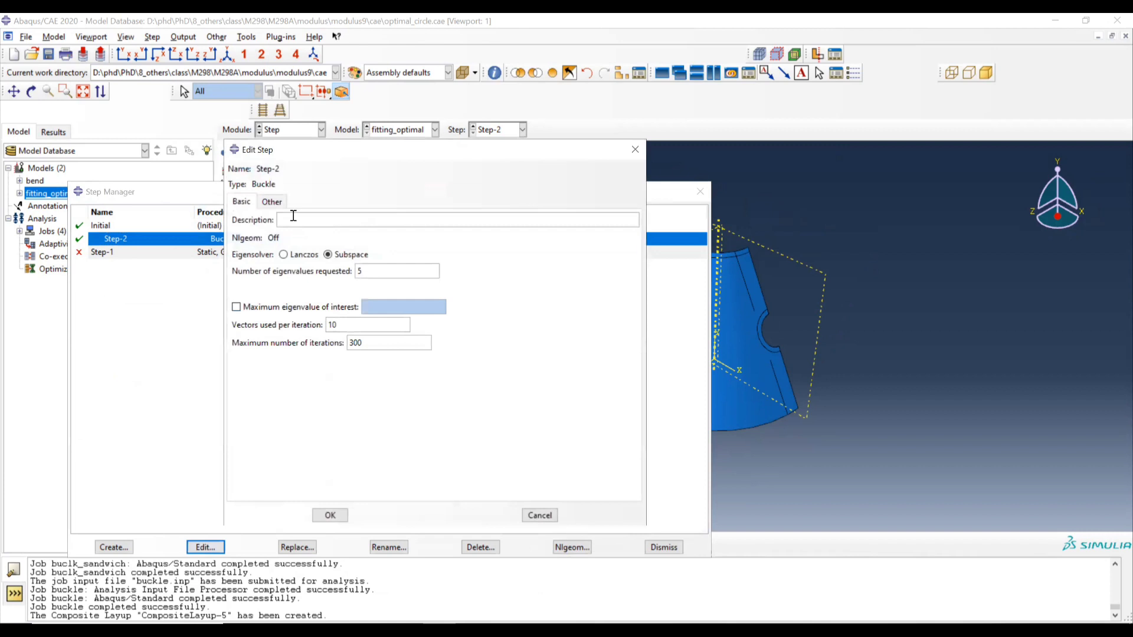
pyautogui.click(635, 149)
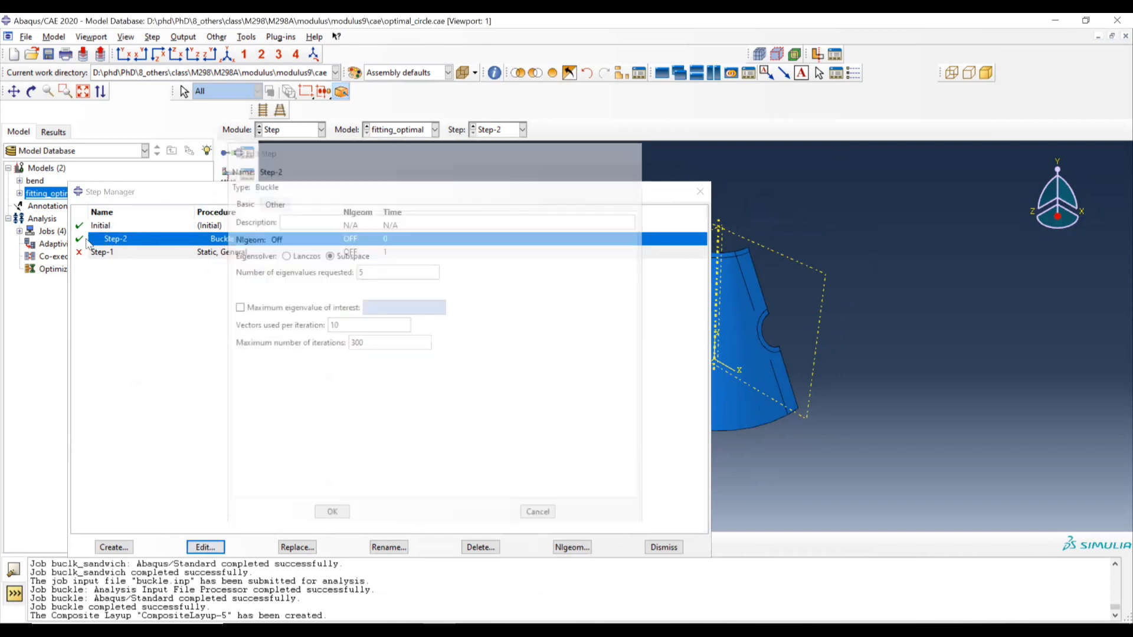
# - Start a new Linear perturbation Buckle step, then cancel it
pyautogui.click(114, 547)
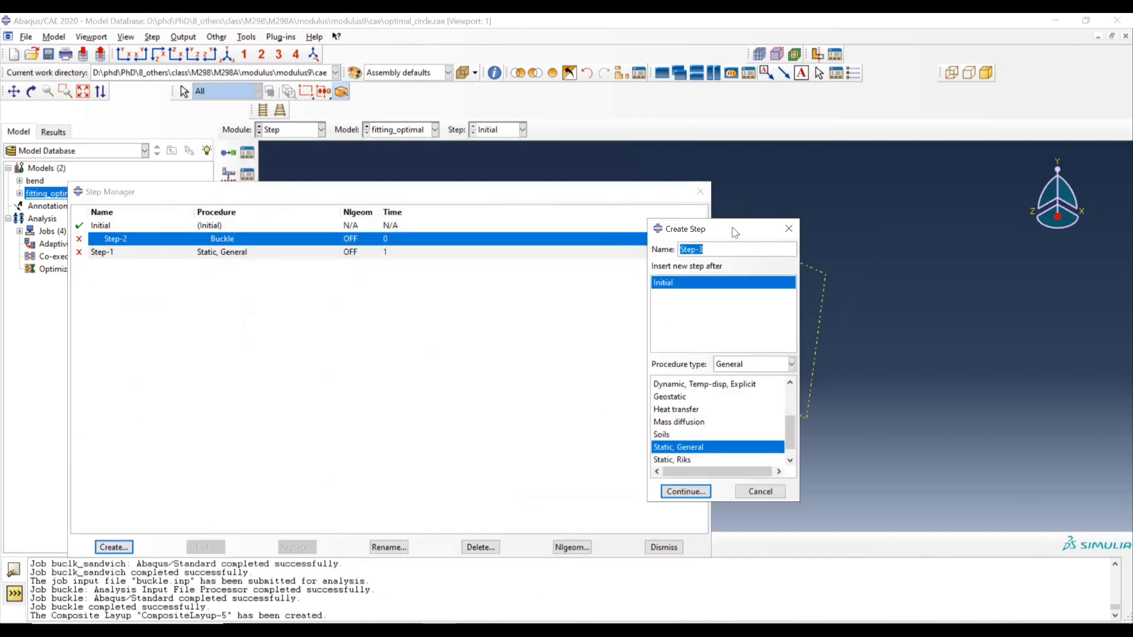
pyautogui.click(389, 360)
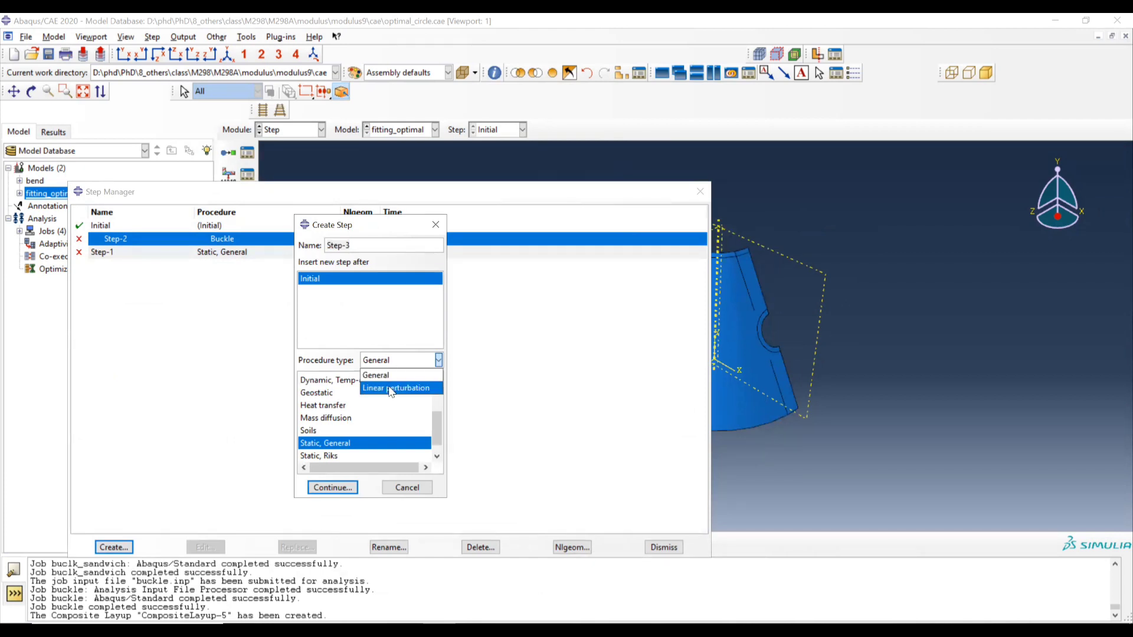
pyautogui.click(391, 388)
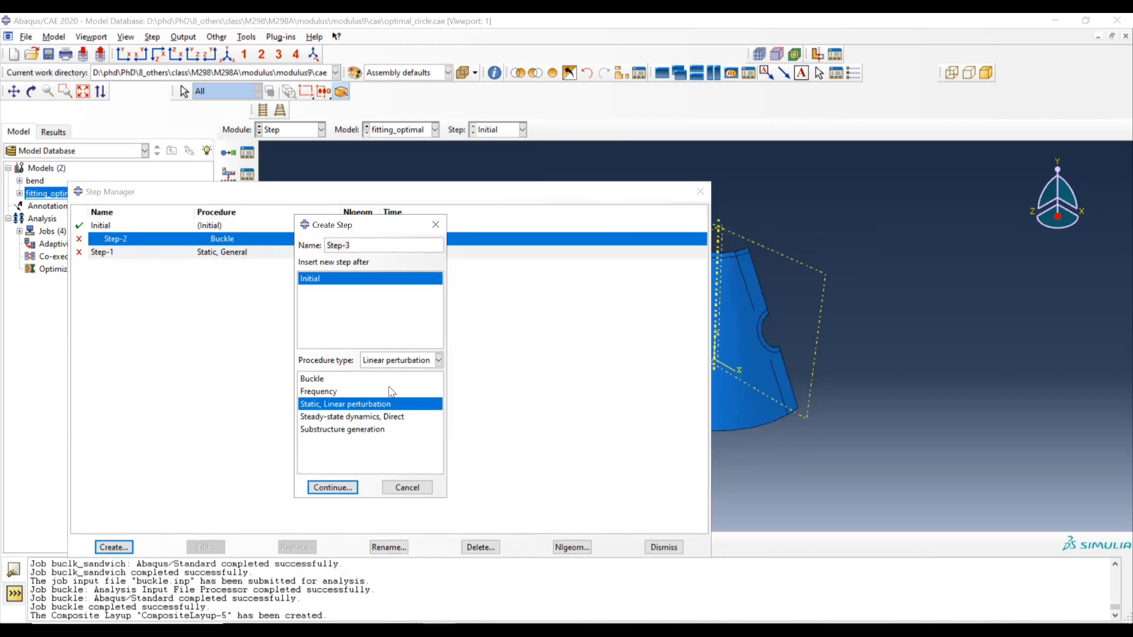
pyautogui.click(319, 380)
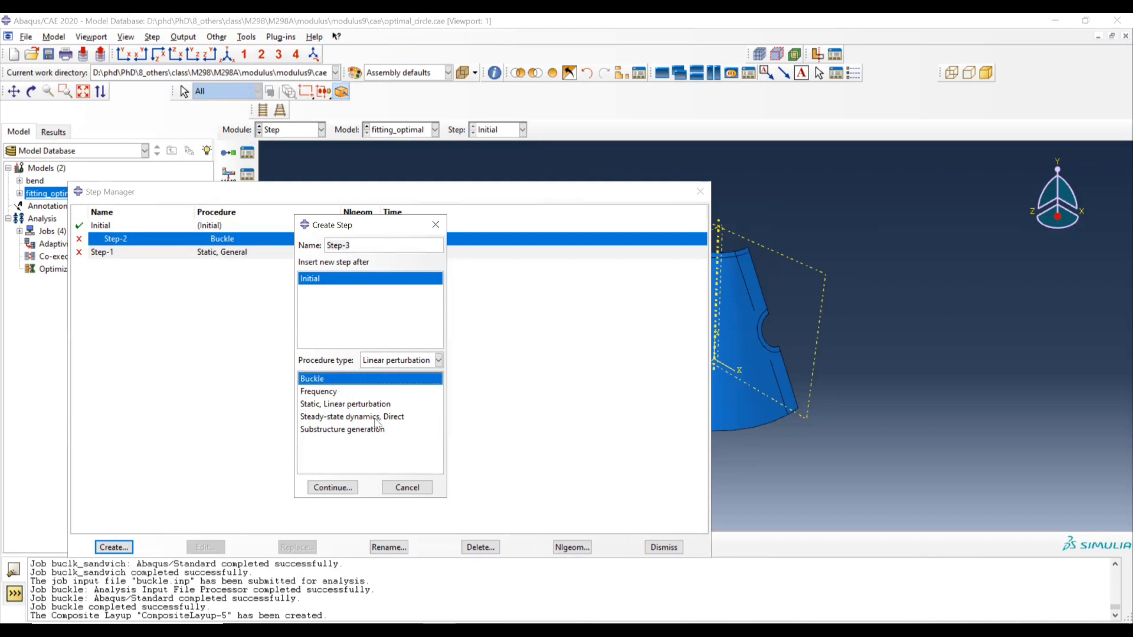
pyautogui.click(217, 308)
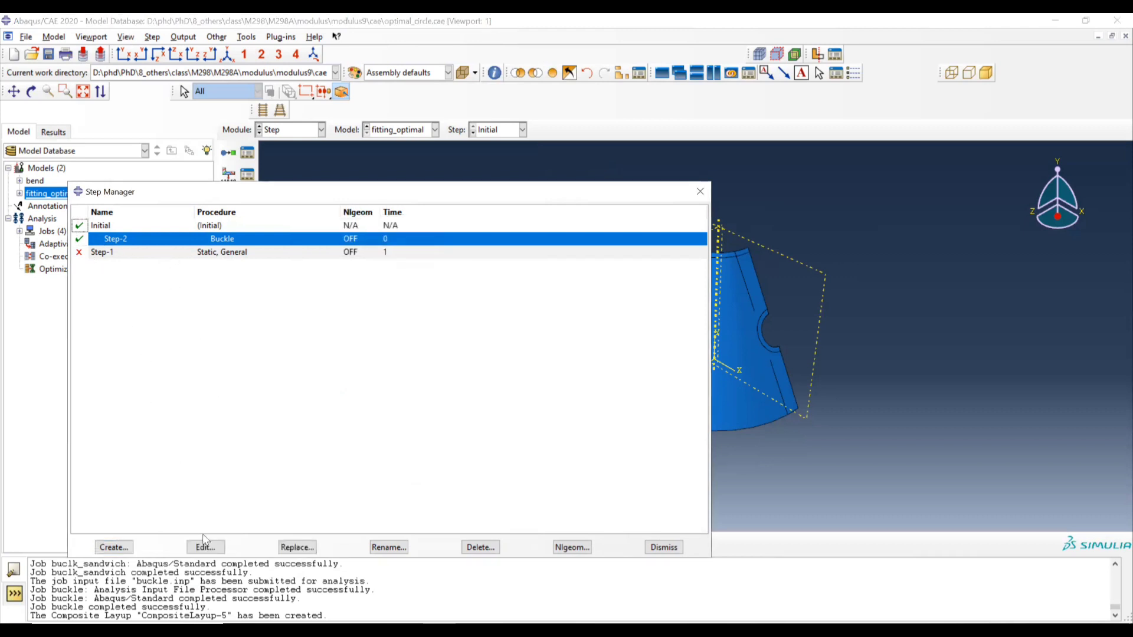
# - Edit Step-2 to keep 5 eigenvalues with maximum iterations 330, then close the Step Manager
pyautogui.click(201, 547)
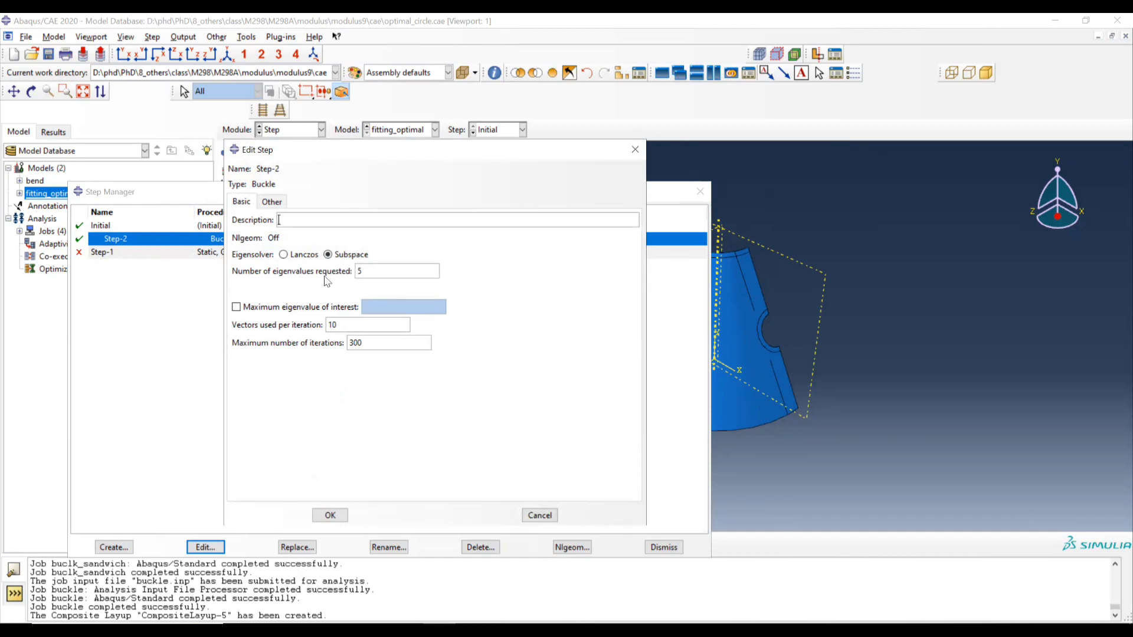
pyautogui.click(359, 271)
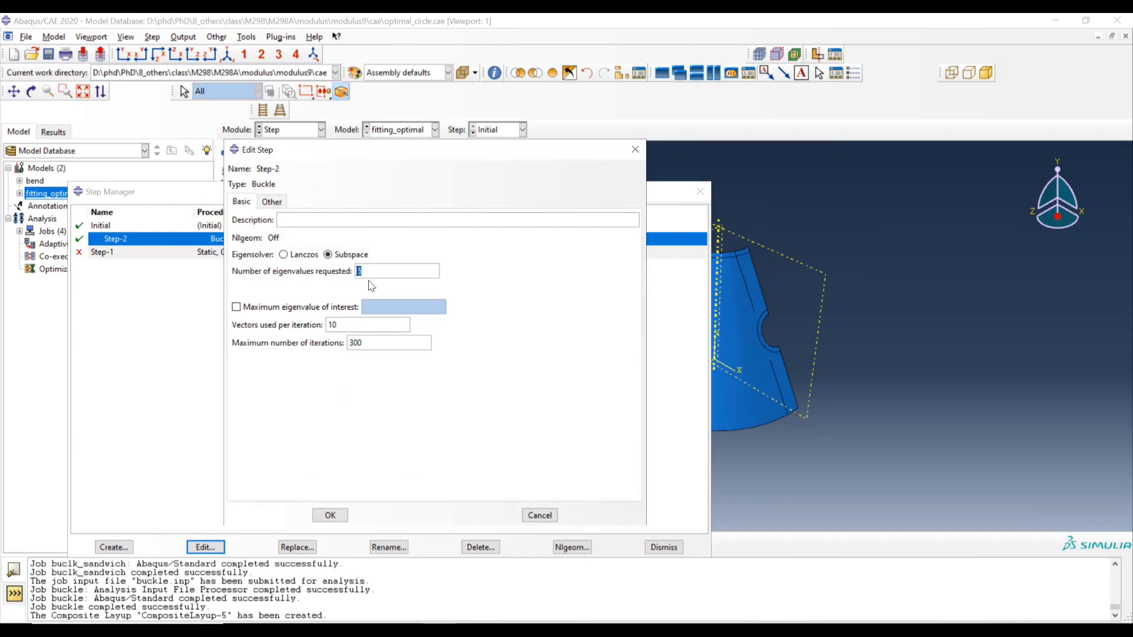
pyautogui.doubleClick(399, 271)
pyautogui.click(389, 339)
pyautogui.doubleClick(388, 339)
pyautogui.write('30')
pyautogui.click(331, 514)
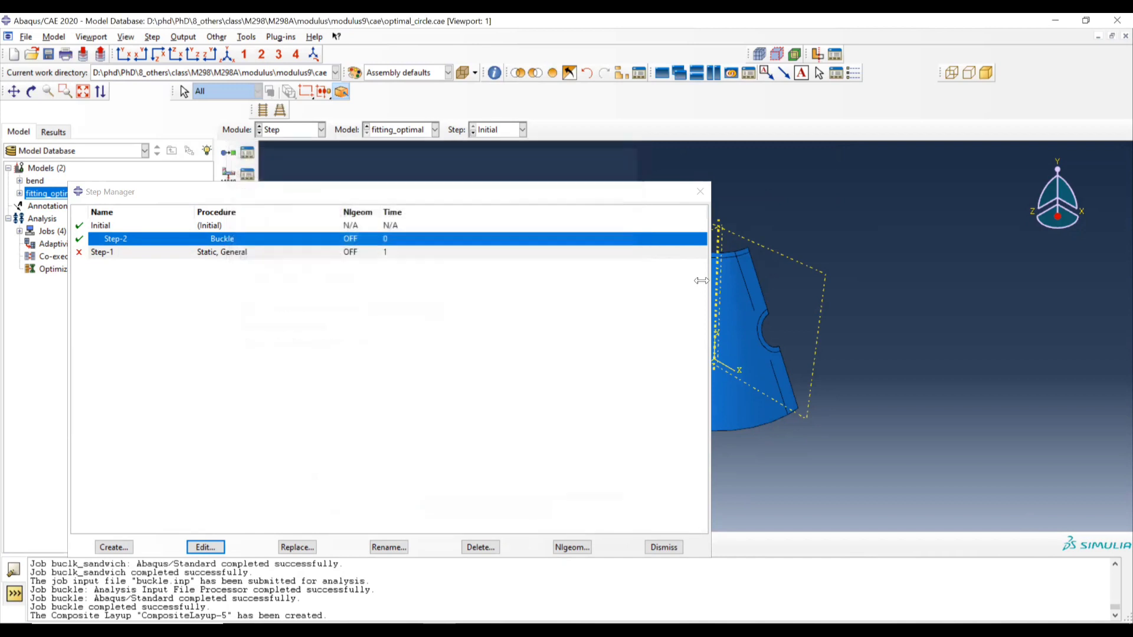
pyautogui.click(700, 191)
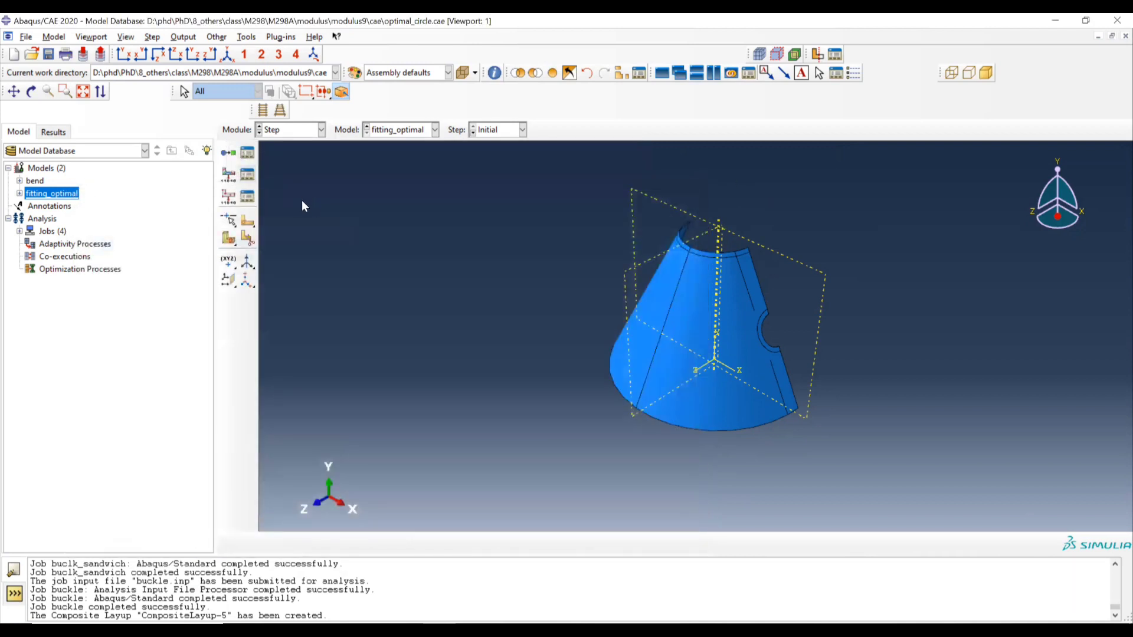
# - In the Load module, inspect the BC-4 symmetry condition while rotating the fitting, then close the editor and manager
pyautogui.click(321, 129)
pyautogui.click(293, 208)
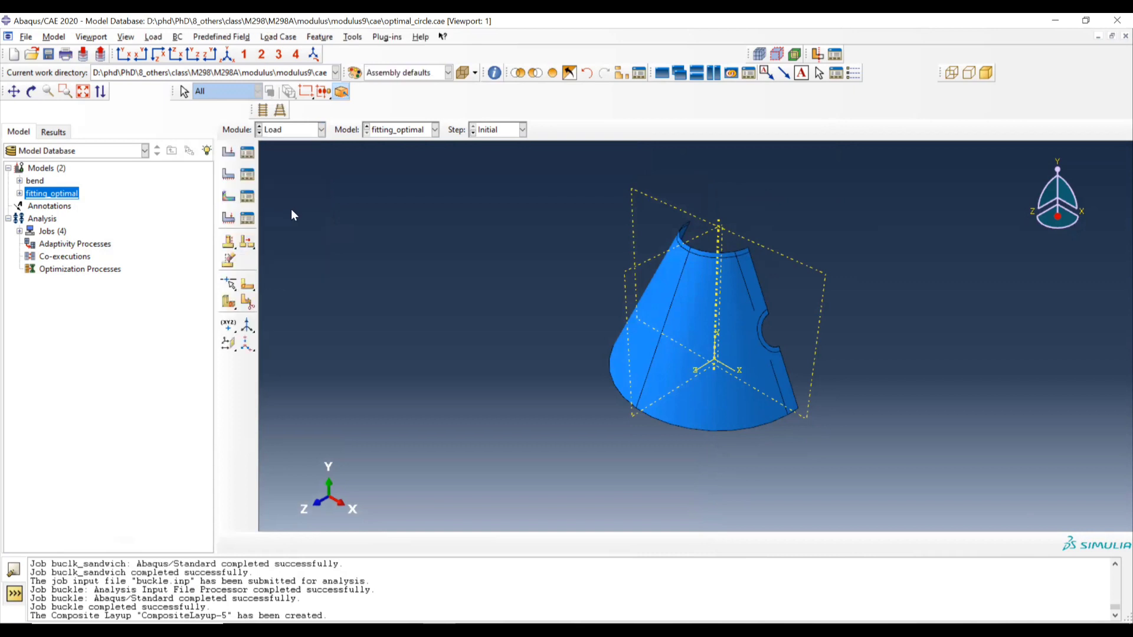
pyautogui.click(248, 174)
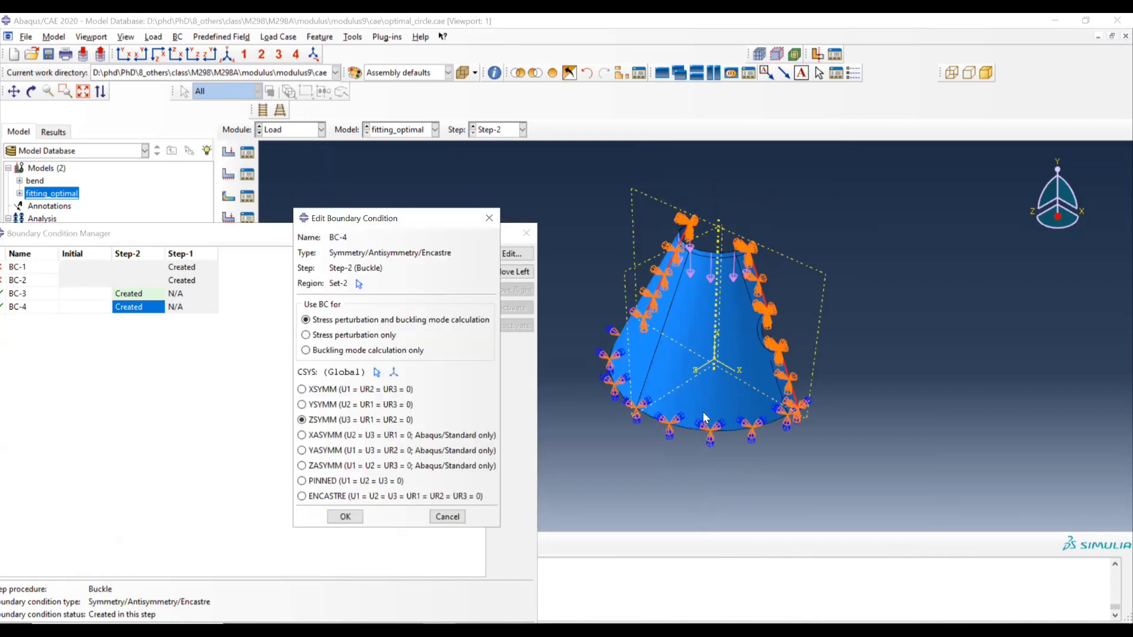
pyautogui.keyDown('ctrl'); pyautogui.keyDown('alt'); pyautogui.moveTo(780, 373); pyautogui.dragTo(788, 304); pyautogui.keyUp('alt'); pyautogui.keyUp('ctrl')
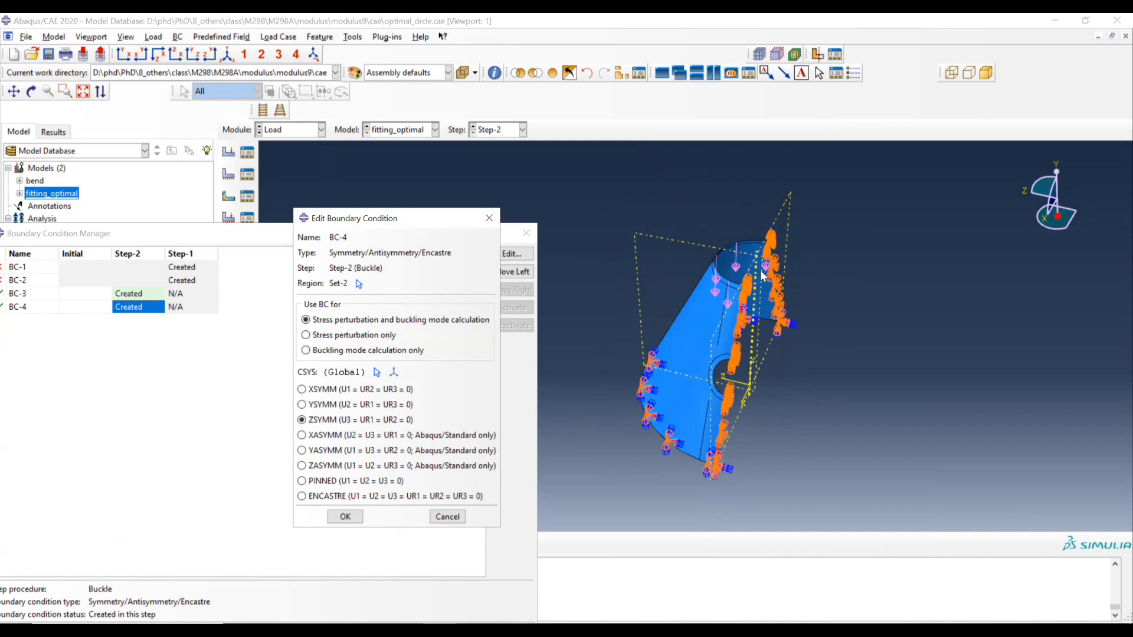
pyautogui.scroll(5, 749, 283)
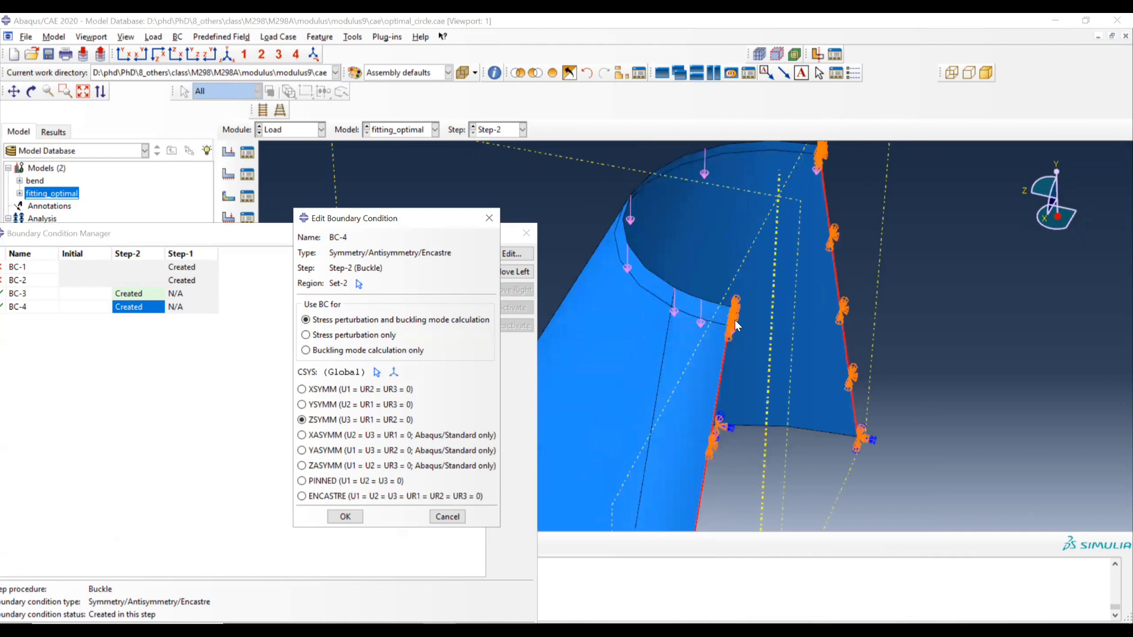
pyautogui.scroll(-6, 716, 316)
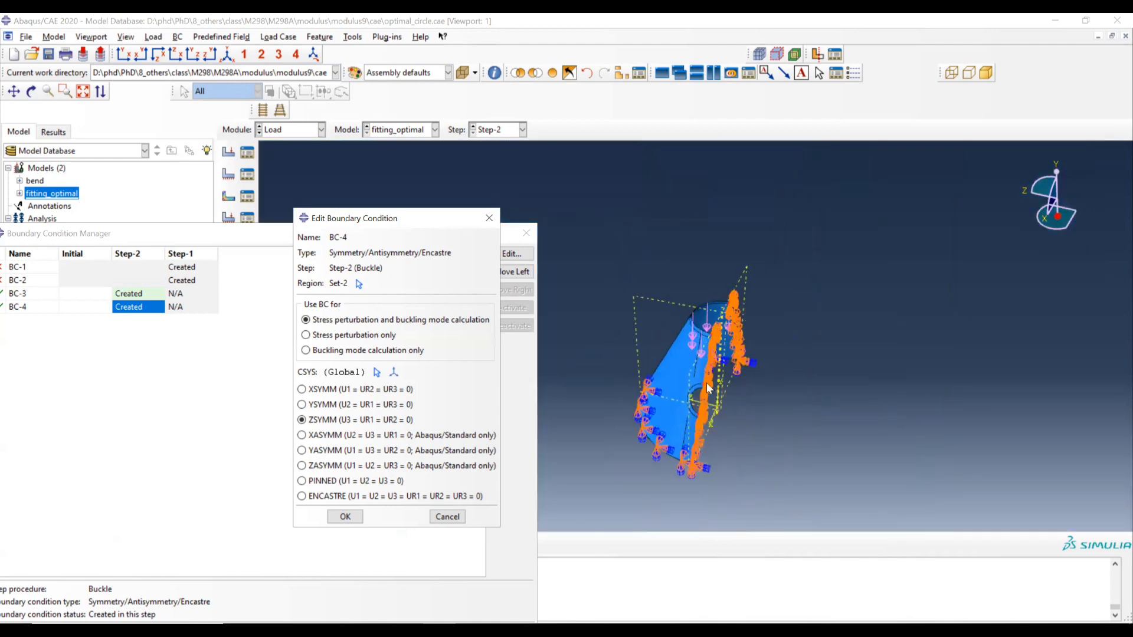
pyautogui.keyDown('ctrl'); pyautogui.keyDown('alt'); pyautogui.moveTo(703, 415); pyautogui.dragTo(477, 225); pyautogui.keyUp('alt'); pyautogui.keyUp('ctrl')
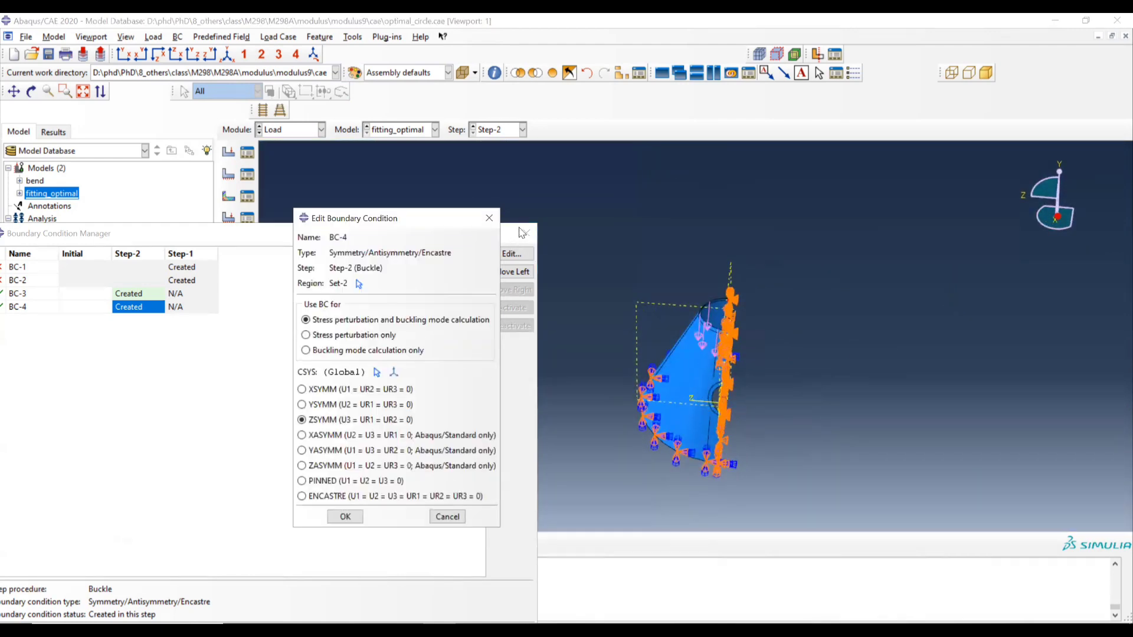
pyautogui.click(489, 217)
pyautogui.click(526, 233)
# - Open Load-2 from the Load Manager, keeping its traction type as General
pyautogui.click(247, 151)
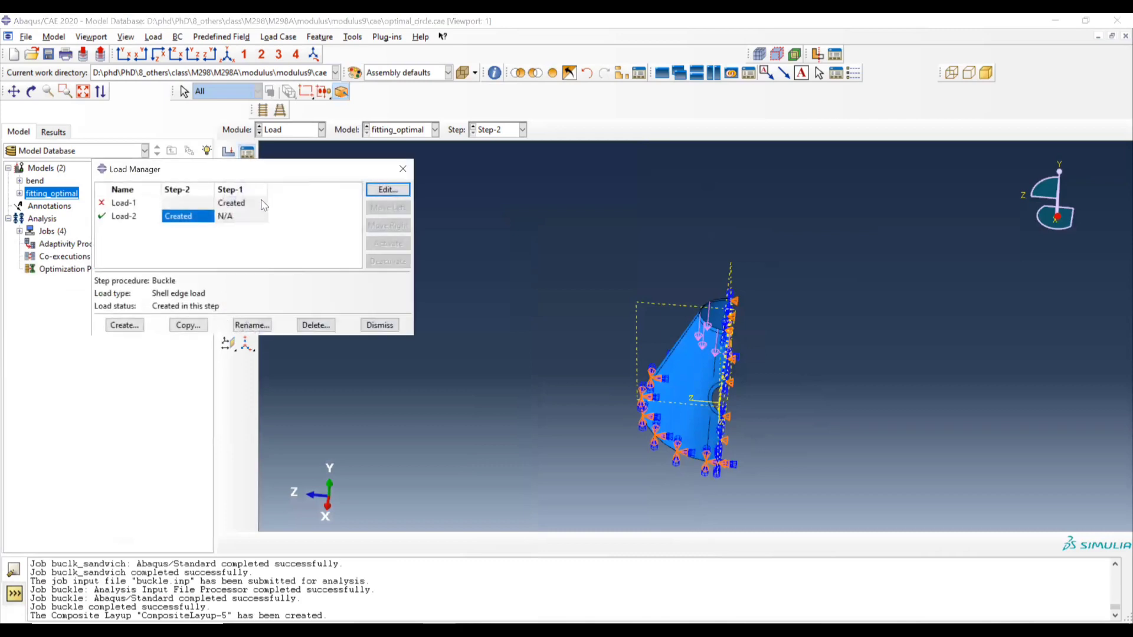
pyautogui.click(378, 193)
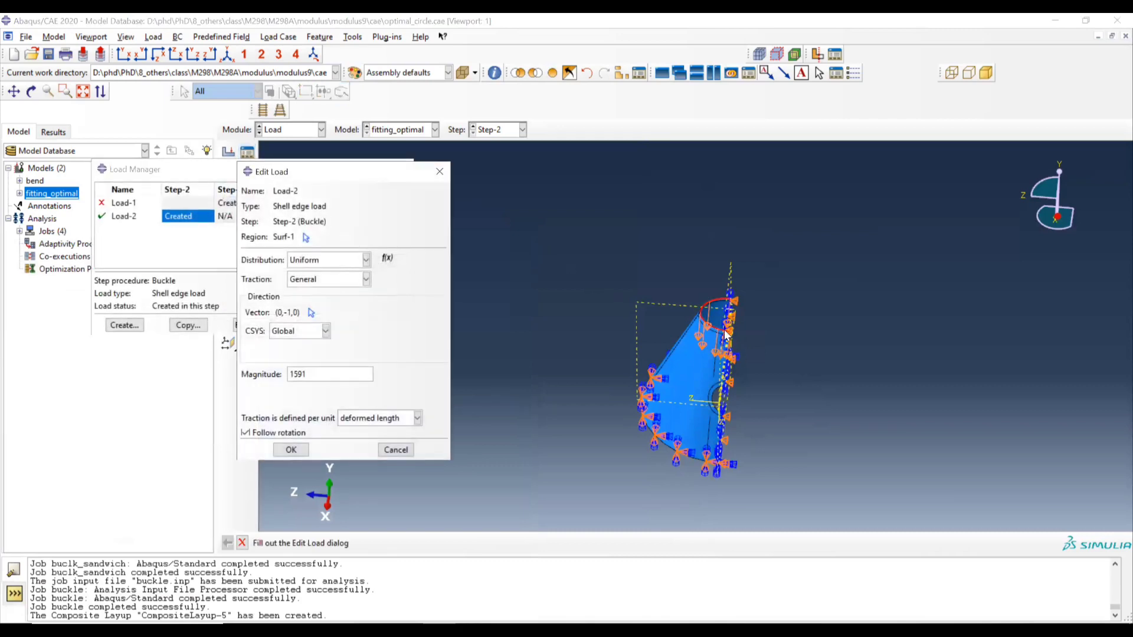
pyautogui.keyDown('ctrl'); pyautogui.keyDown('alt'); pyautogui.moveTo(731, 342); pyautogui.dragTo(754, 346); pyautogui.keyUp('alt'); pyautogui.keyUp('ctrl')
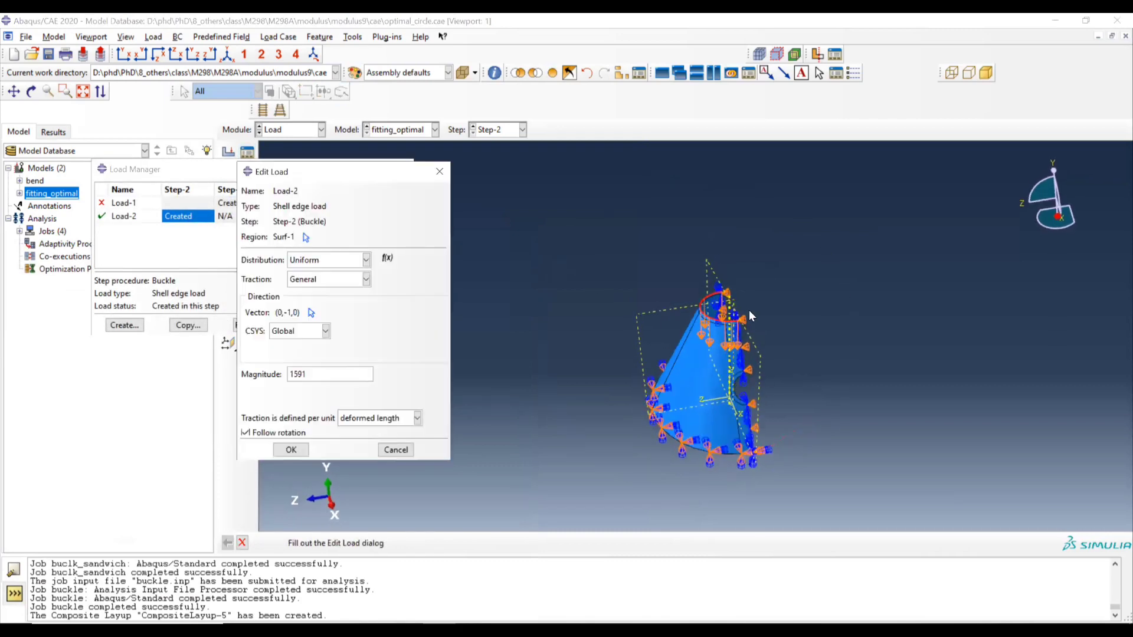
pyautogui.scroll(3, 745, 342)
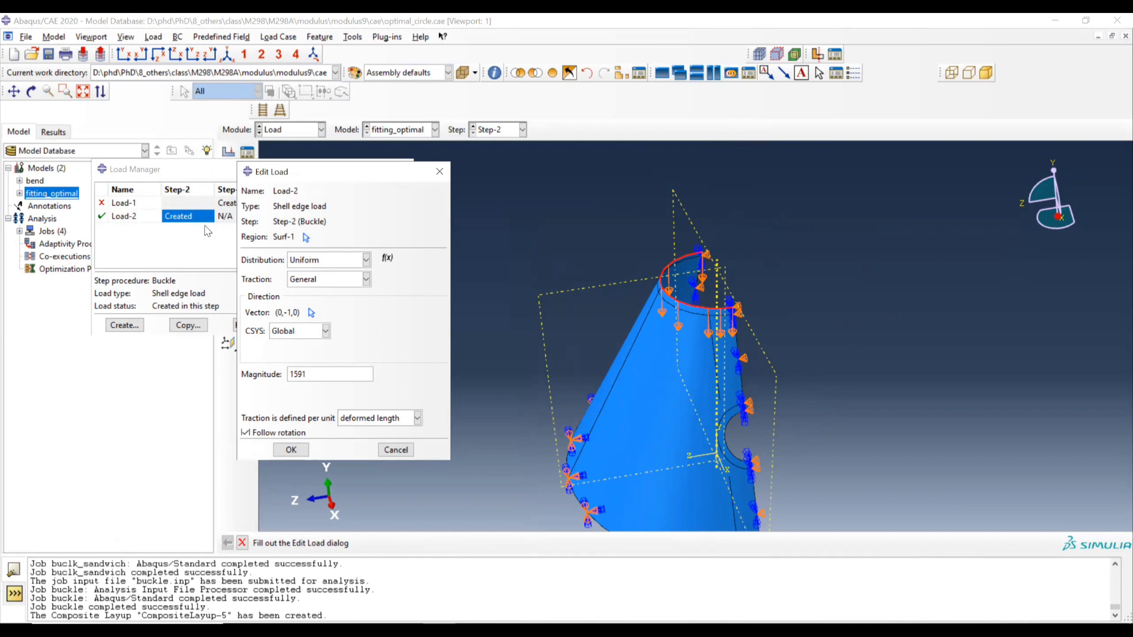
pyautogui.click(313, 280)
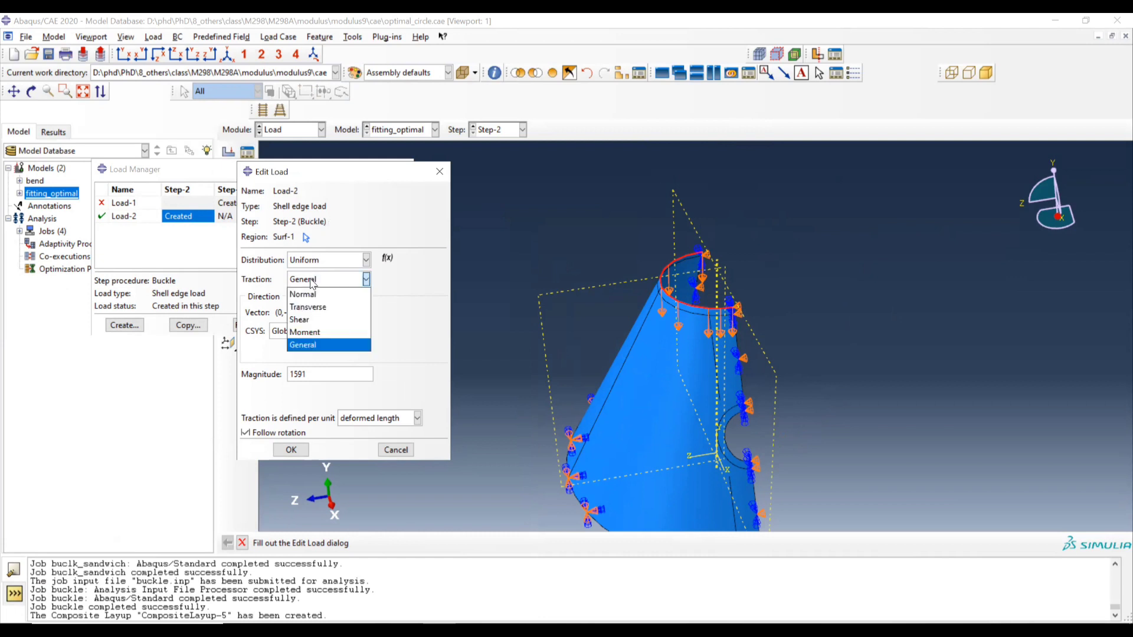
pyautogui.click(313, 280)
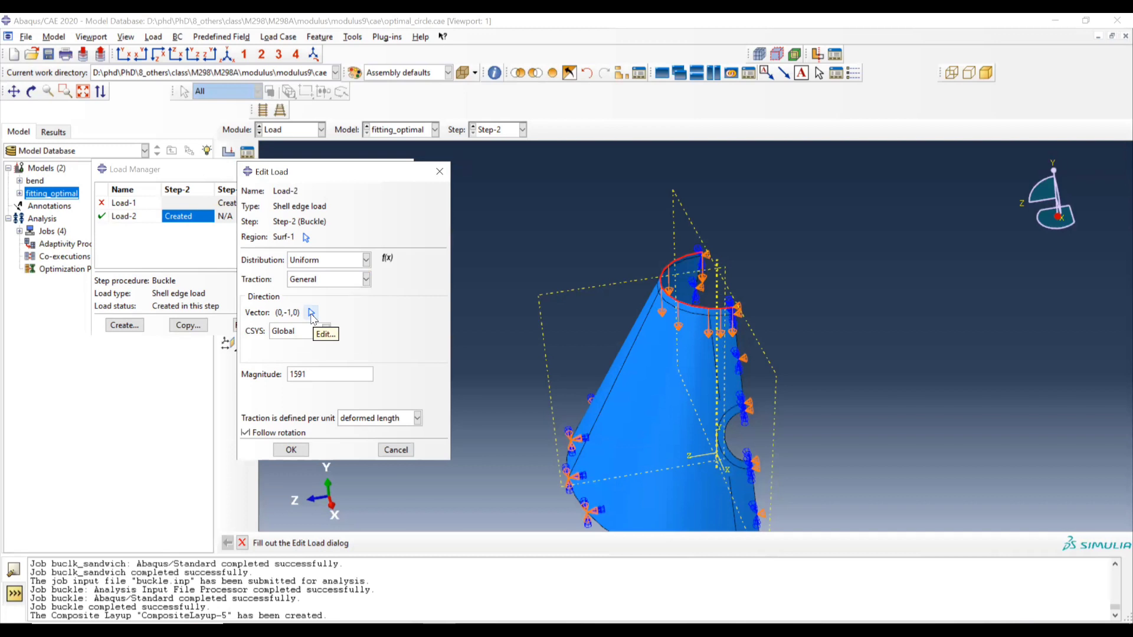
# - Point Load-2's 1591 traction along (0,-1,0), confirm it, and close the Load Manager
pyautogui.click(312, 313)
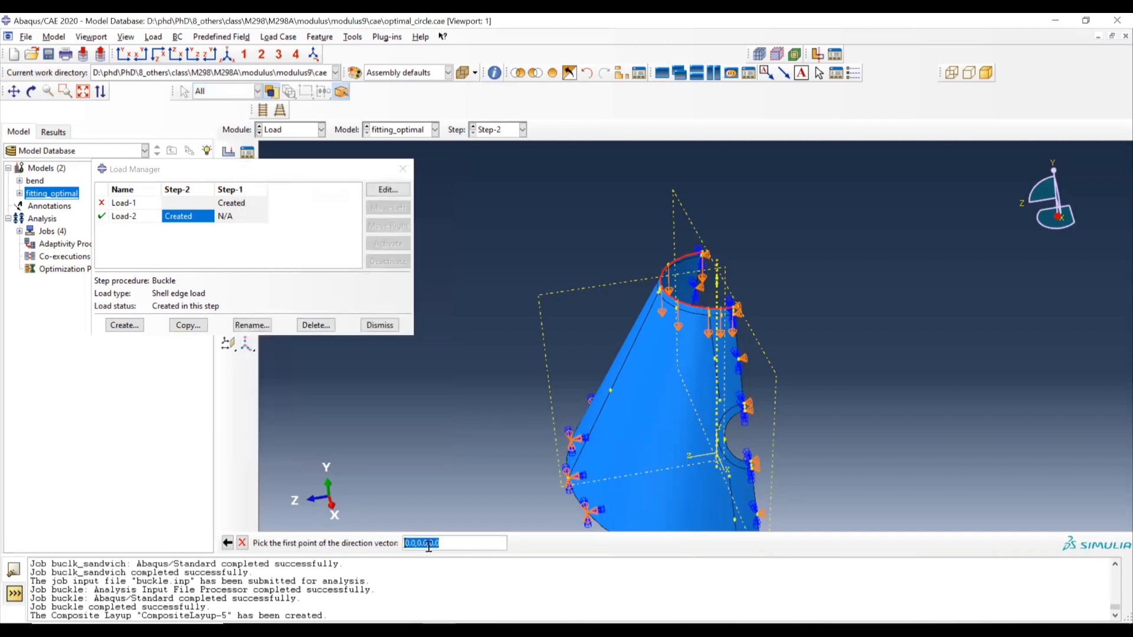
pyautogui.press('Return')
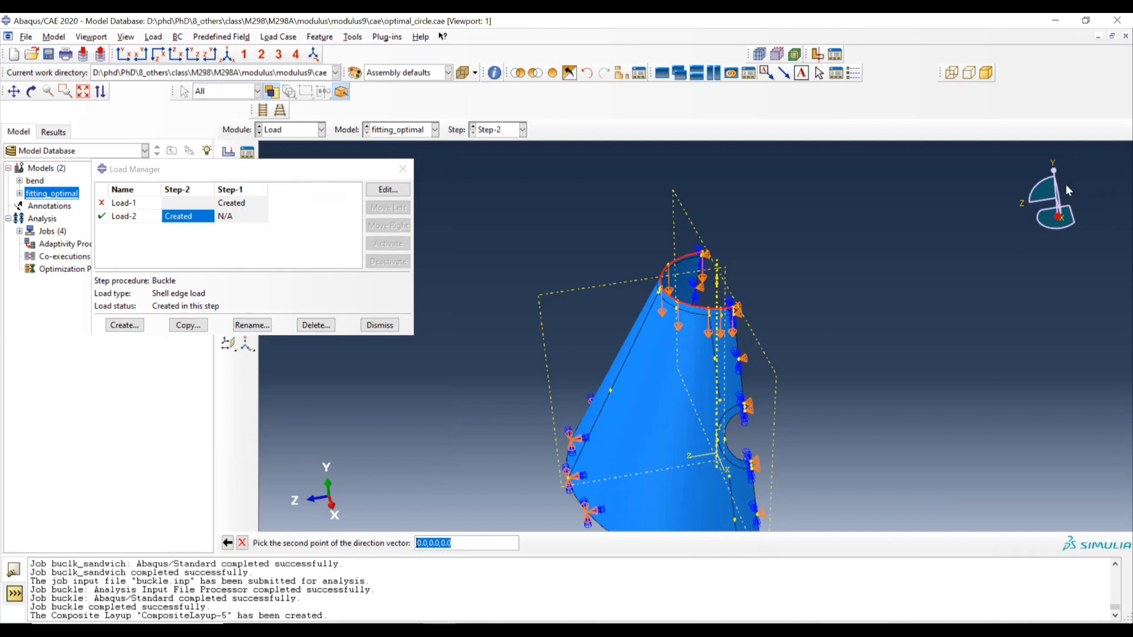
pyautogui.click(439, 543)
pyautogui.doubleClick(441, 543)
pyautogui.write('-1')
pyautogui.press('Return')
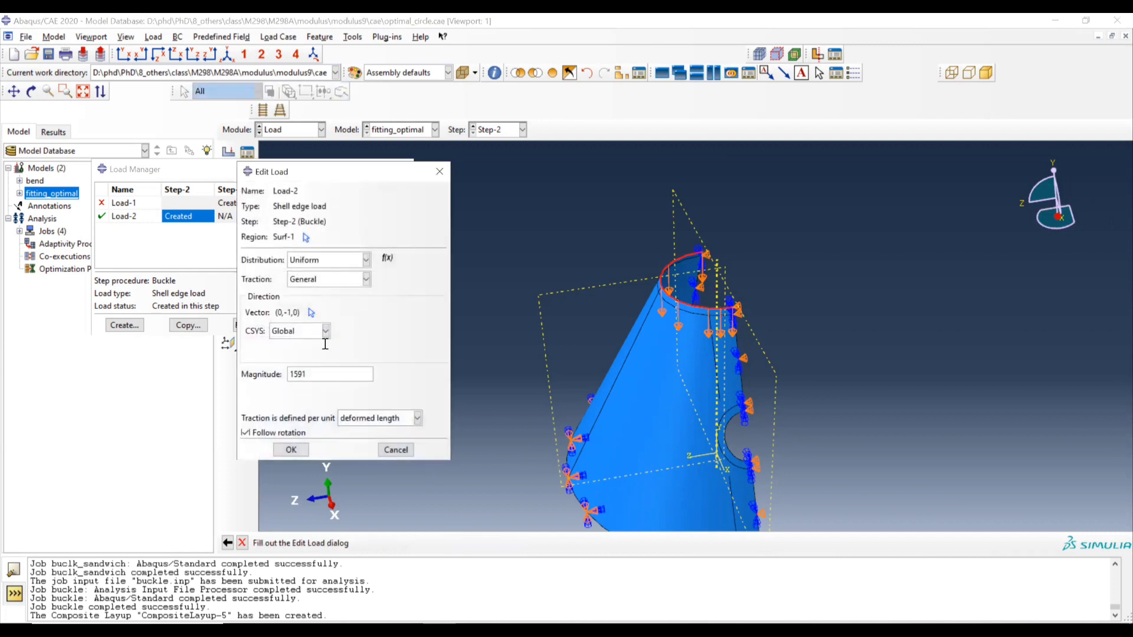
pyautogui.doubleClick(328, 379)
pyautogui.click(289, 449)
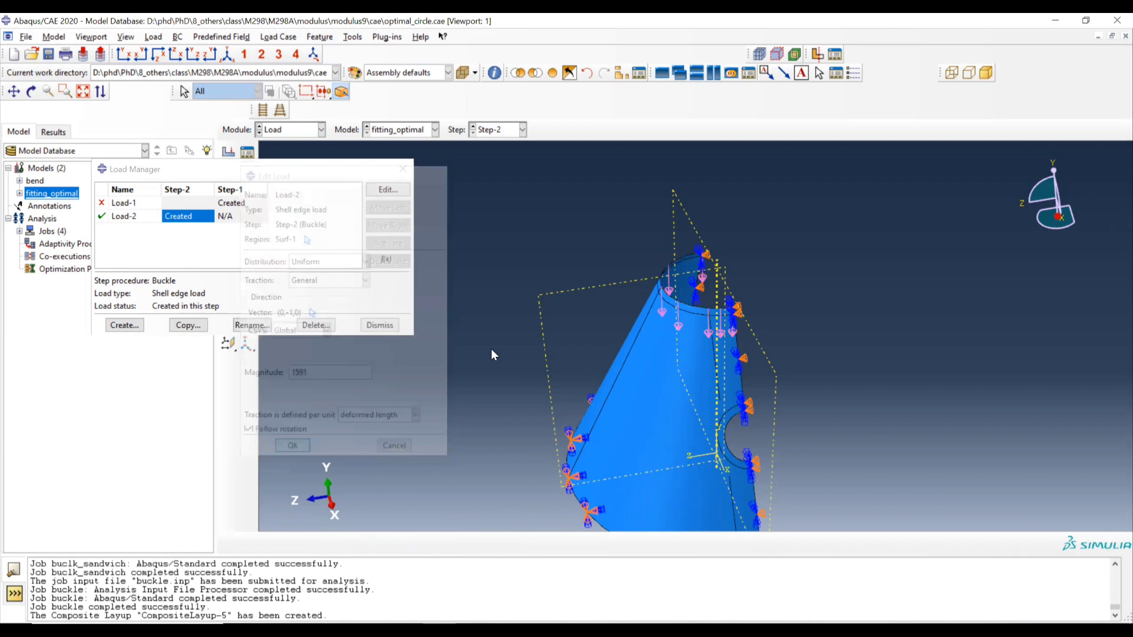
pyautogui.keyDown('ctrl'); pyautogui.keyDown('alt'); pyautogui.moveTo(685, 315); pyautogui.dragTo(653, 307); pyautogui.keyUp('alt'); pyautogui.keyUp('ctrl')
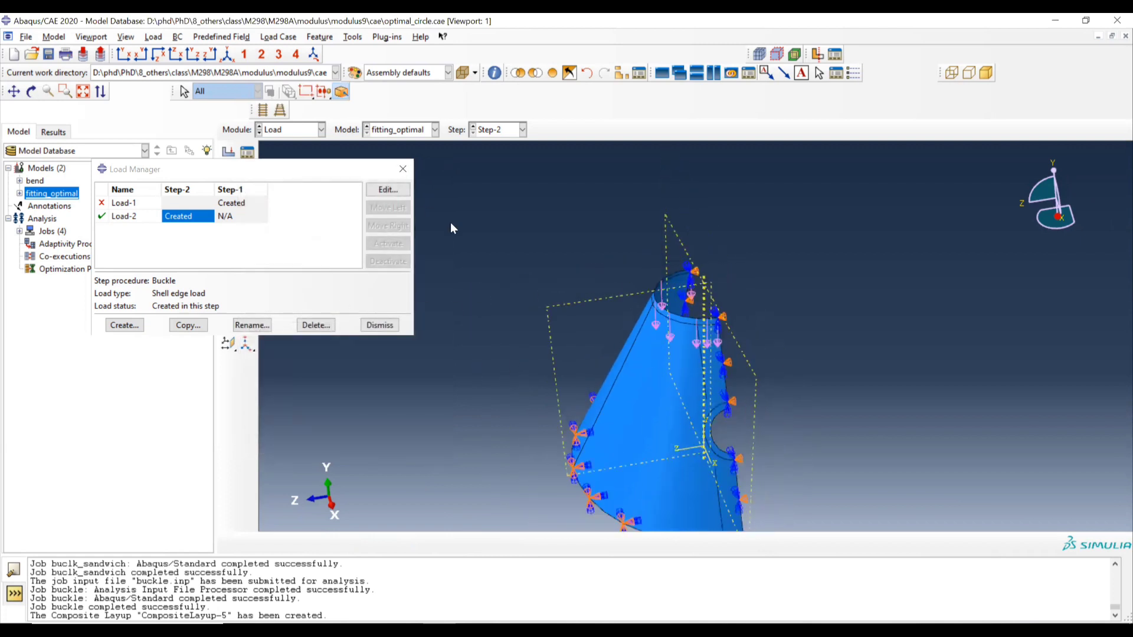
pyautogui.click(403, 168)
# - View the Mesh module, then the Job Manager, then highlight the Laminate at hole layup in PowerPoint
pyautogui.click(282, 133)
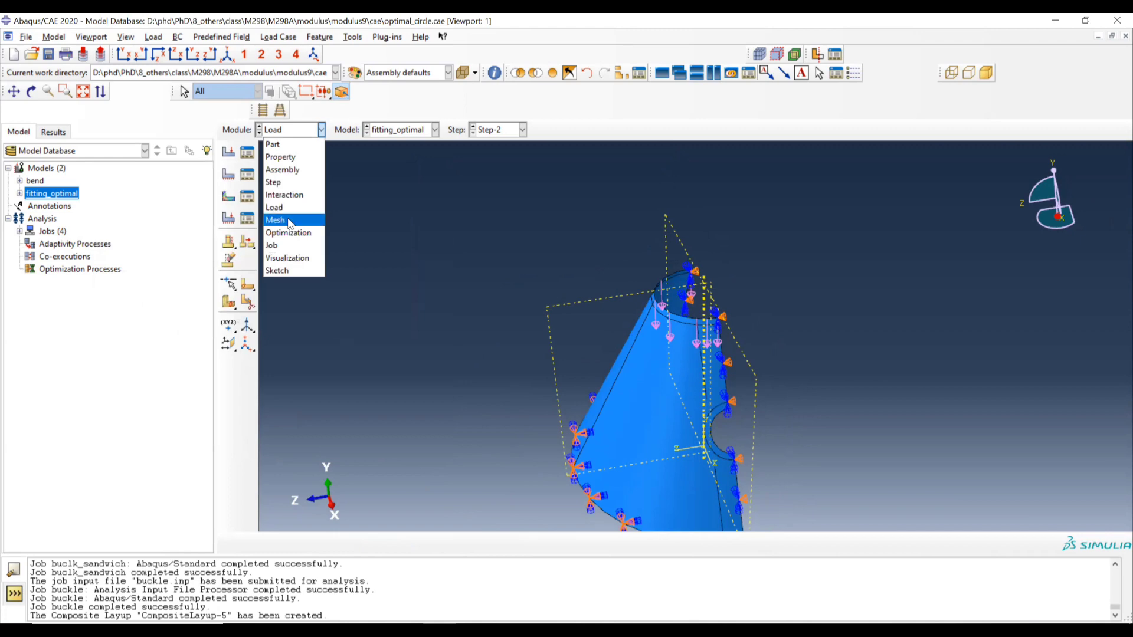
pyautogui.click(283, 219)
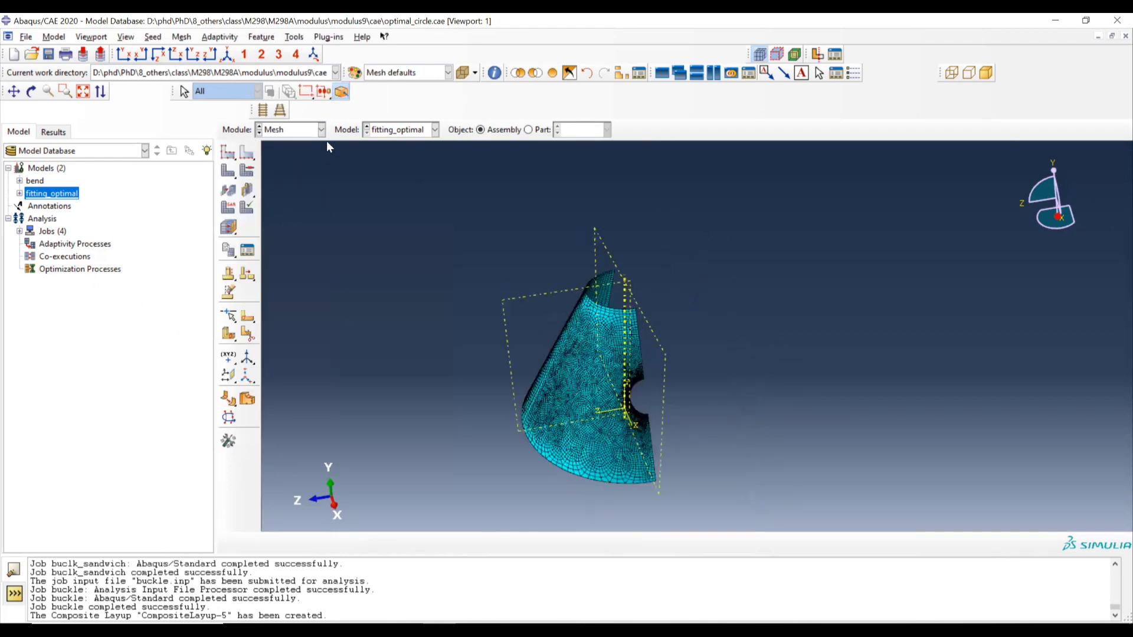
pyautogui.click(306, 129)
pyautogui.click(292, 245)
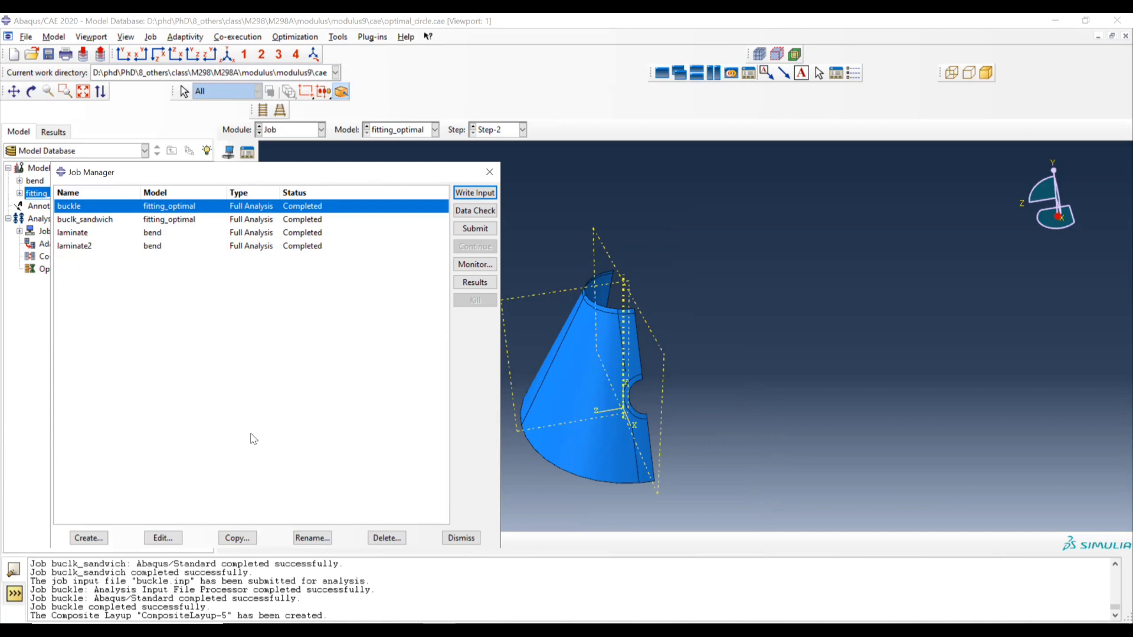
pyautogui.click(373, 630)
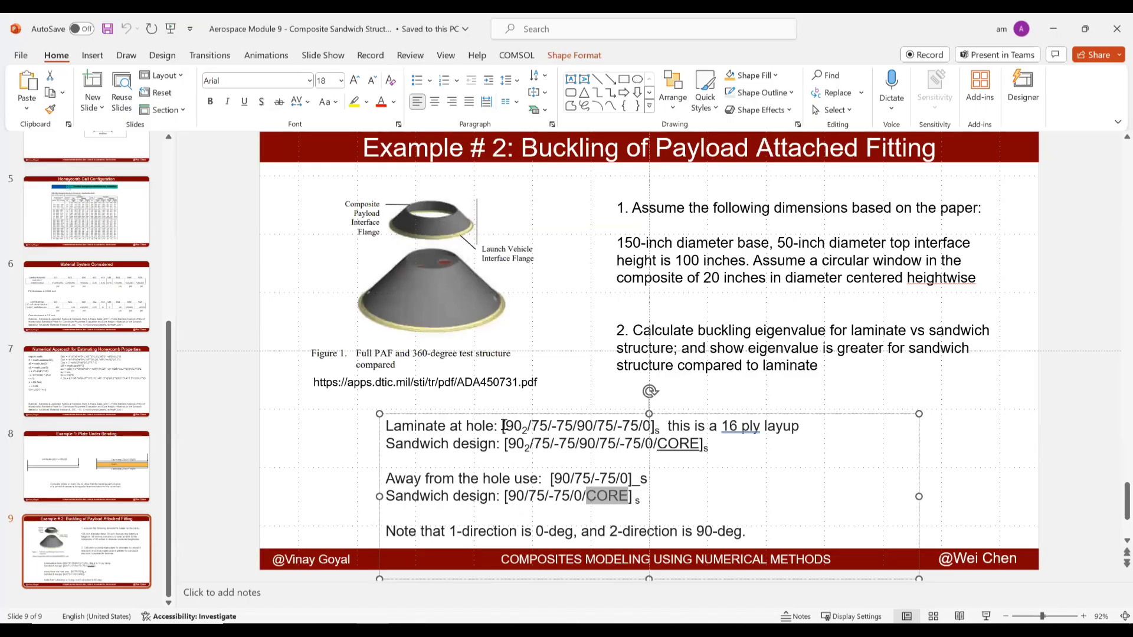
pyautogui.moveTo(503, 426); pyautogui.dragTo(655, 427)
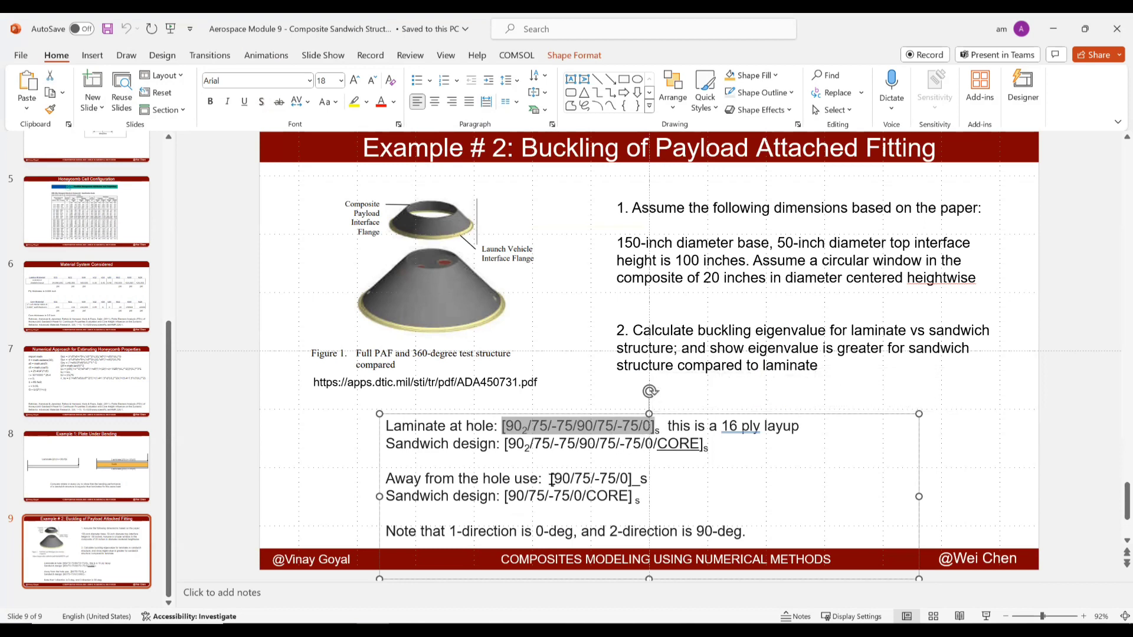
# - Highlight the away-from-hole layup on the slide, then return to Abaqus/CAE
pyautogui.moveTo(551, 478); pyautogui.dragTo(634, 479)
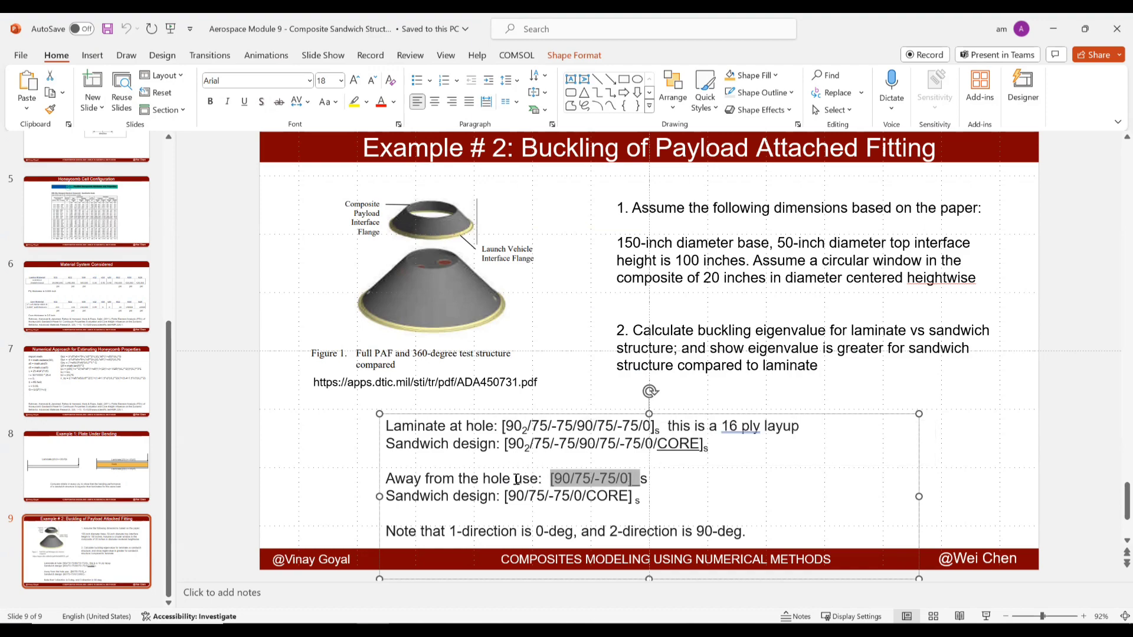
pyautogui.hotkey('alt', 'Tab')
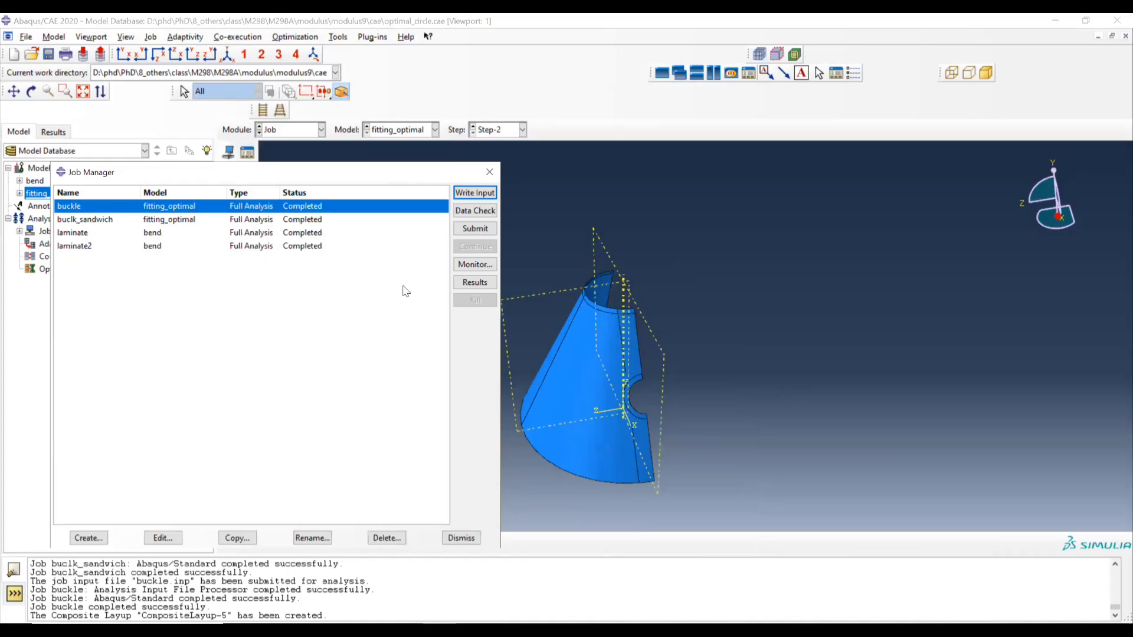
# - Open the buckle job results, showing mode 1 eigenvalue 0.12675, then return to PowerPoint
pyautogui.click(475, 282)
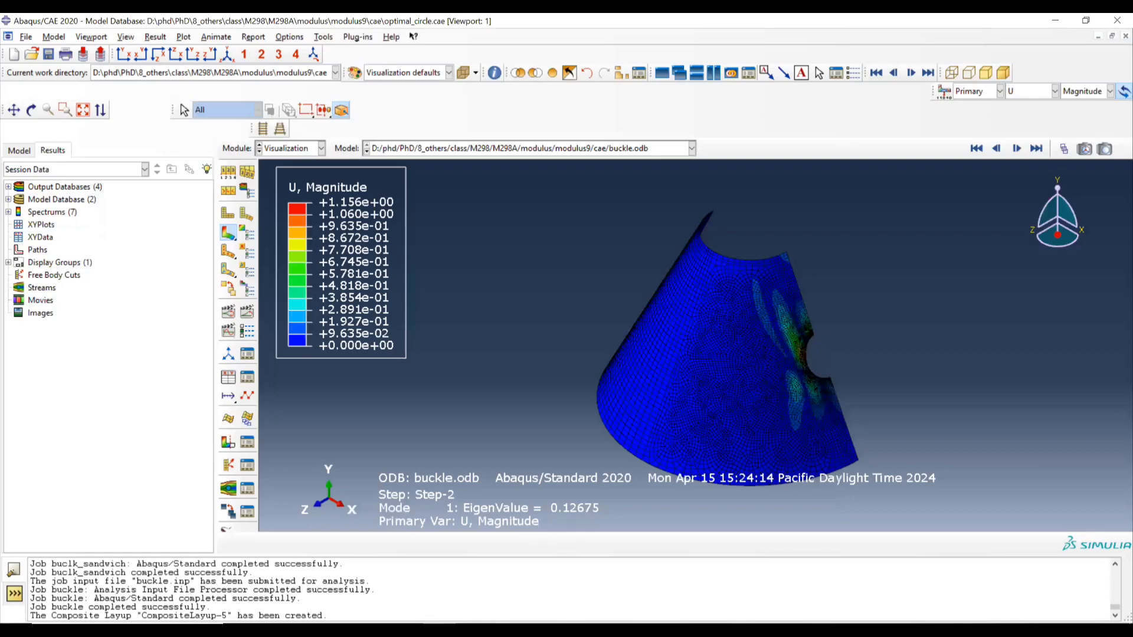
pyautogui.hotkey('alt', 'Tab')
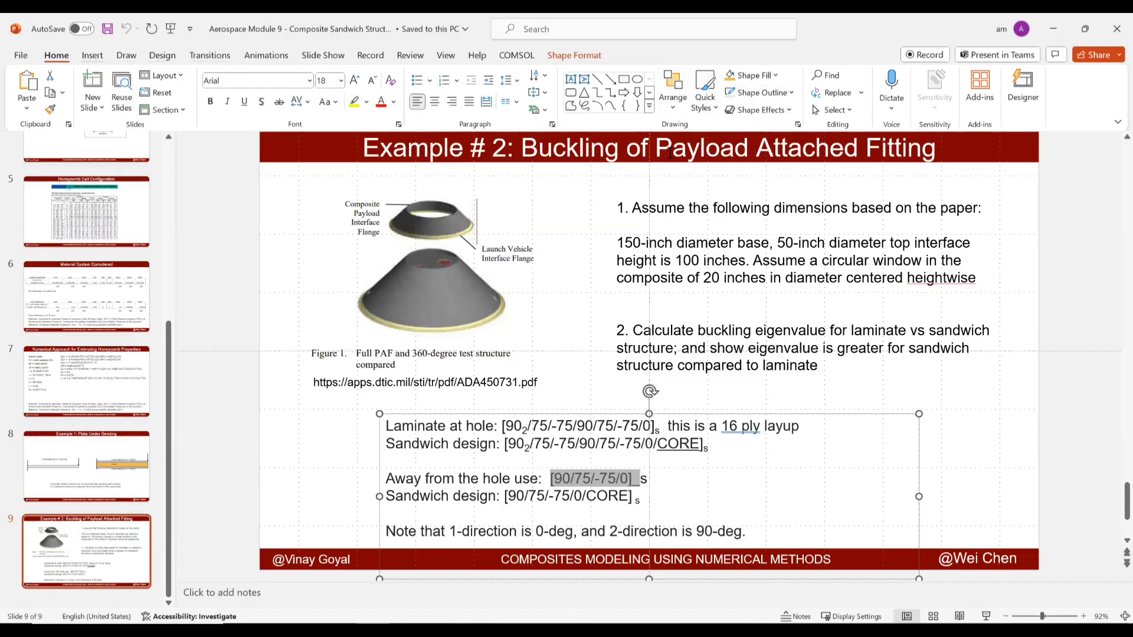
# - Add a text box reading 0.1267 beside the Laminate at hole line
pyautogui.hotkey('alt', 'n')
pyautogui.press('x')
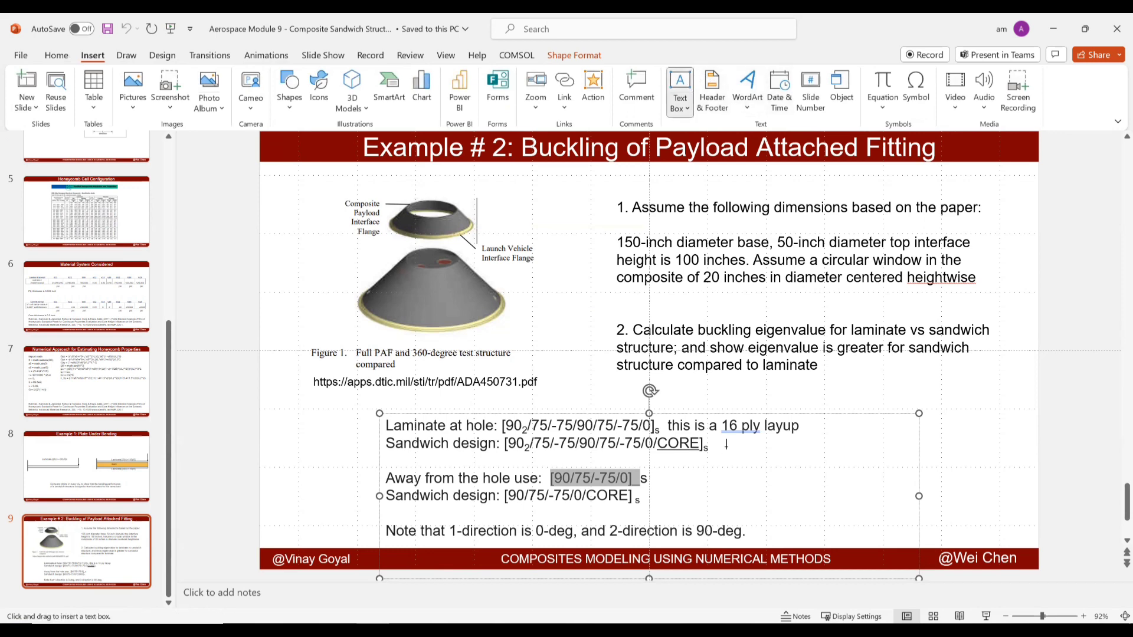
pyautogui.moveTo(822, 413); pyautogui.dragTo(871, 429)
pyautogui.write('0.12')
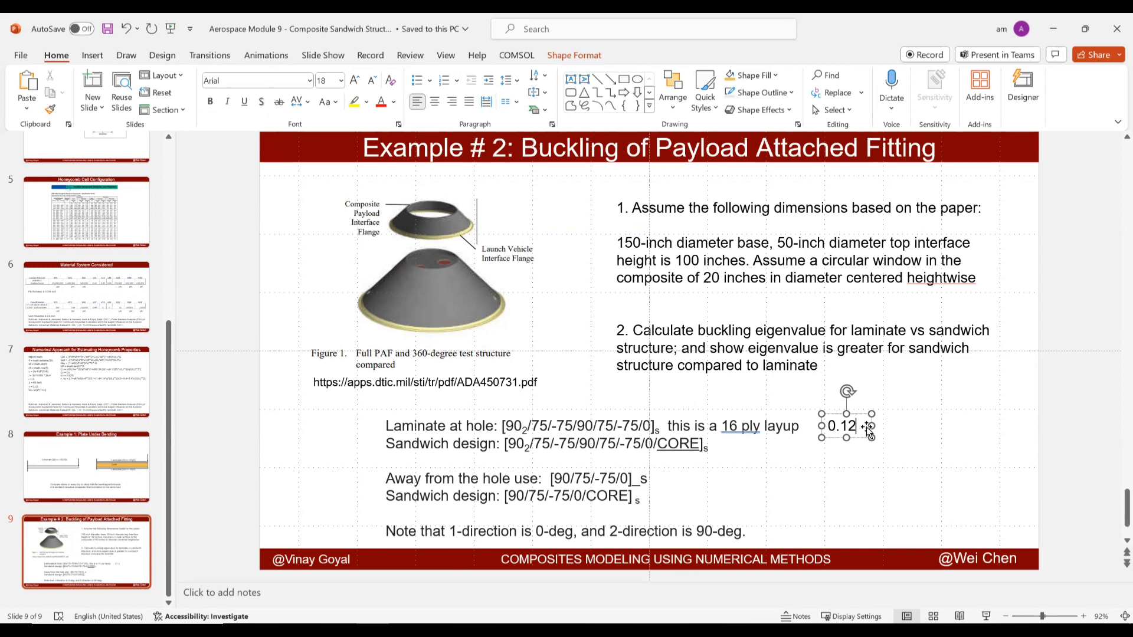
pyautogui.write('67')
pyautogui.press('Escape')
pyautogui.press('Escape')
pyautogui.hotkey('alt', 'Tab')
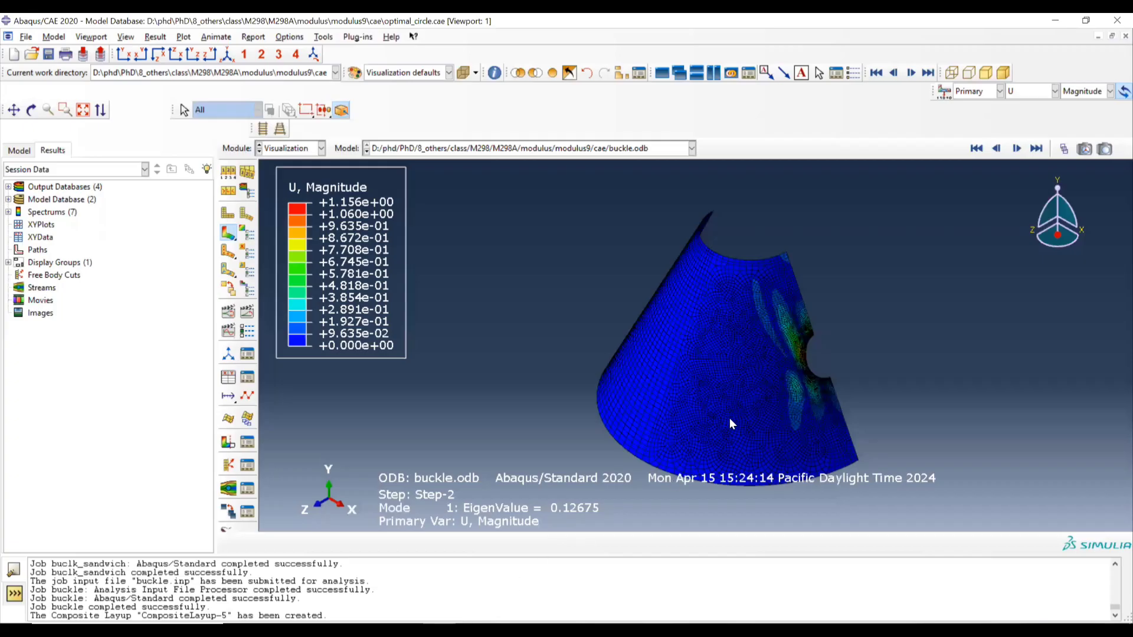
# - Zoom around the hole in the laminate results, then return to the Job Manager
pyautogui.scroll(4, 811, 355)
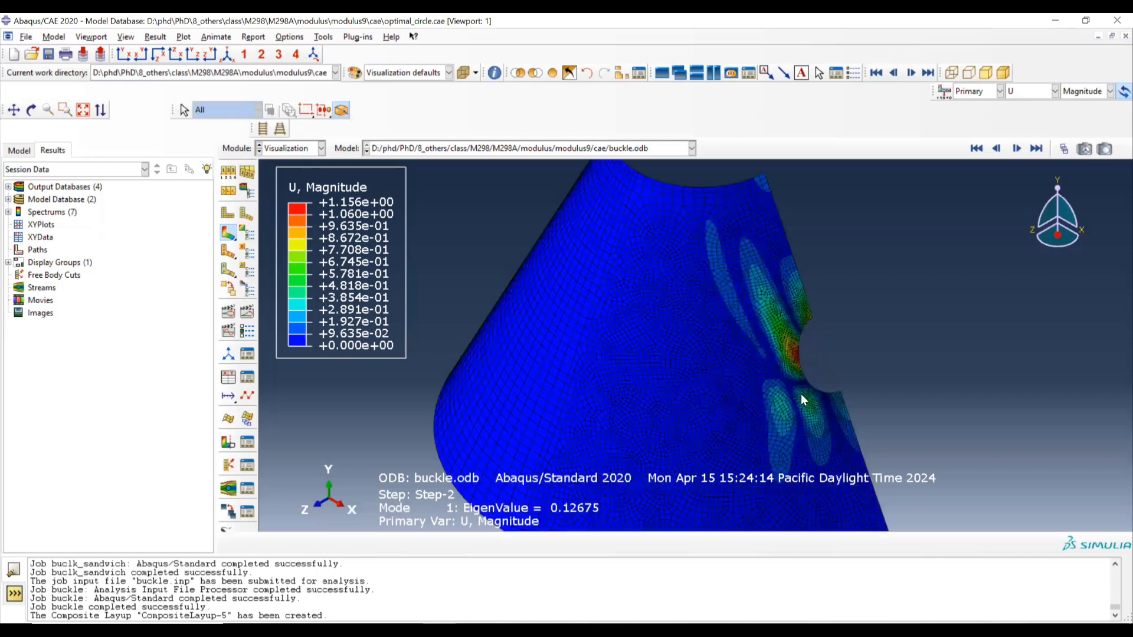
pyautogui.scroll(2, 797, 366)
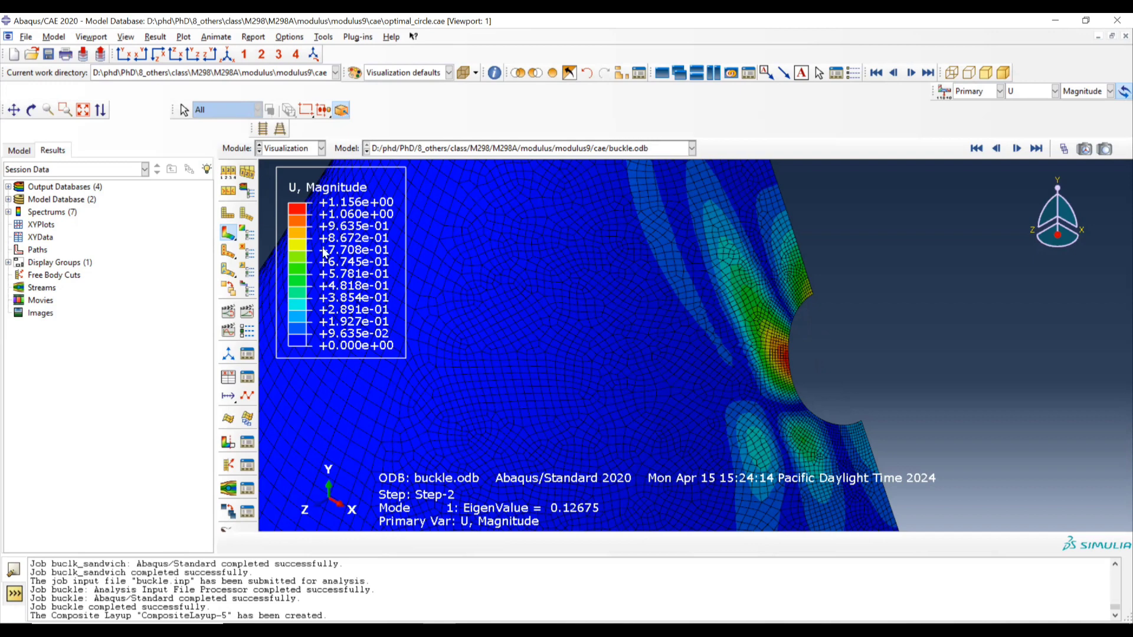
pyautogui.scroll(-4, 324, 252)
pyautogui.click(291, 148)
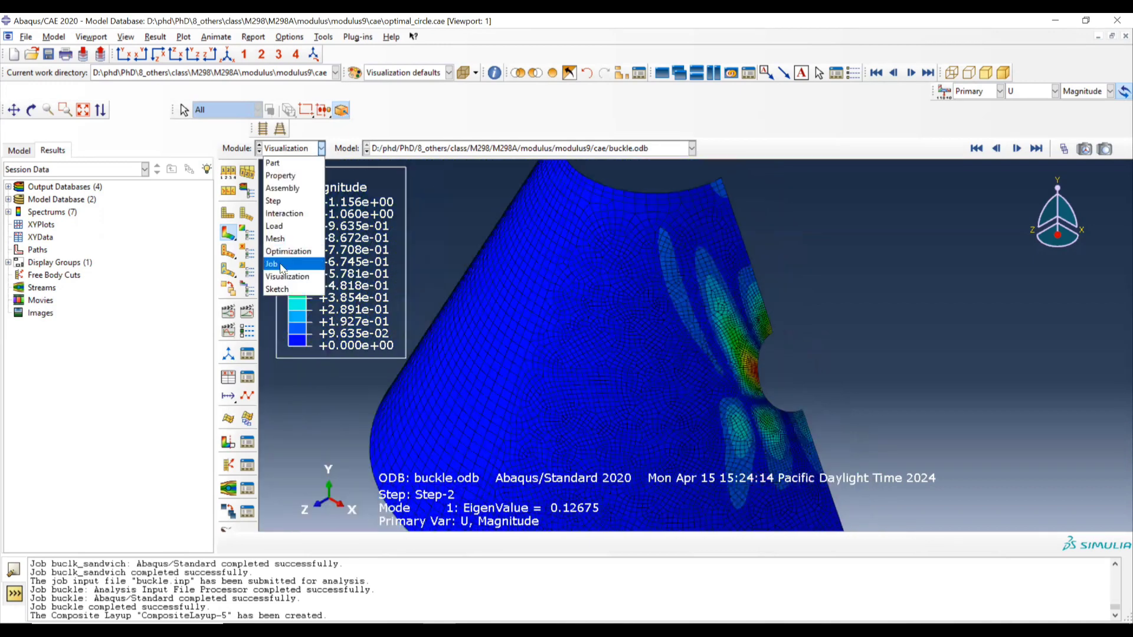
pyautogui.click(281, 264)
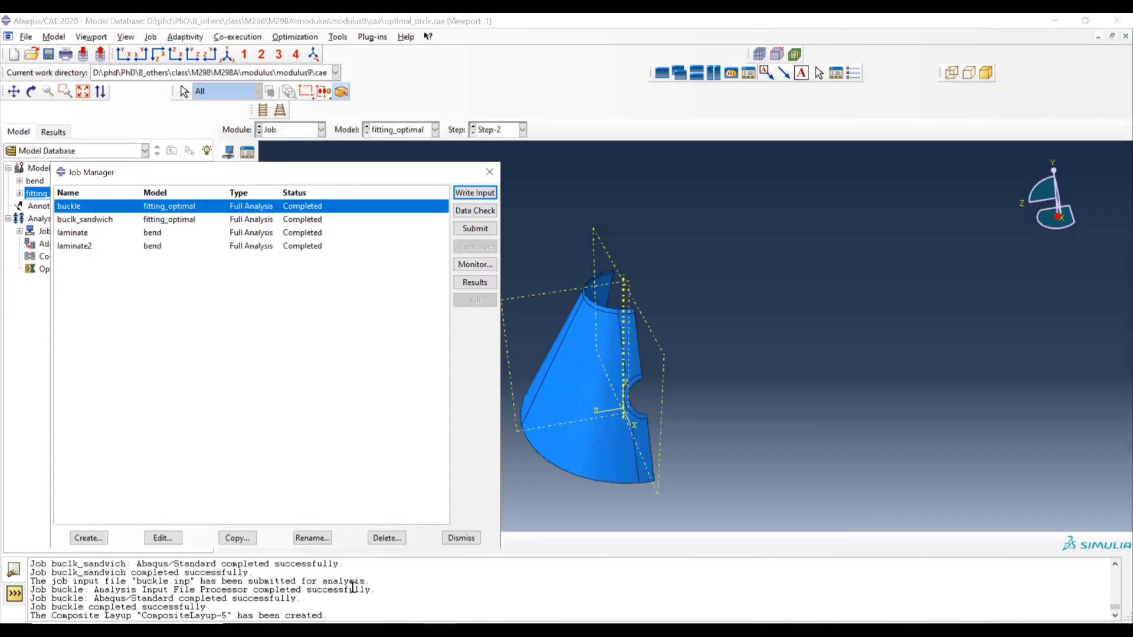
# - Select the buckl_sandwich job in Abaqus and highlight both sandwich layup lines on the slide
pyautogui.hotkey('alt', 'Tab')
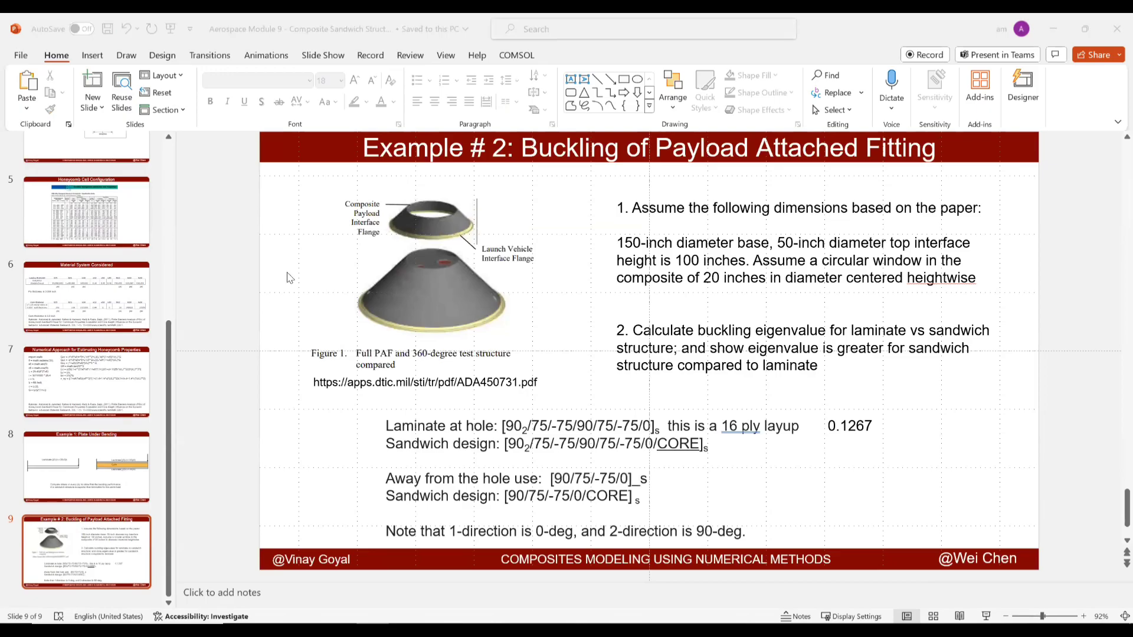
pyautogui.hotkey('alt', 'Tab')
pyautogui.click(168, 220)
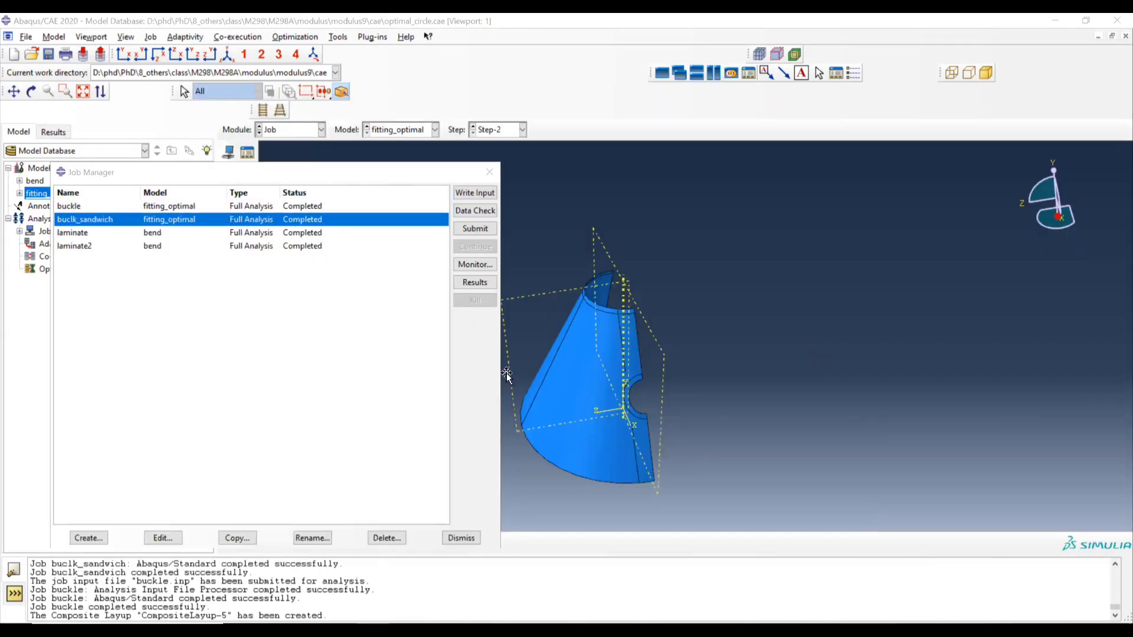
pyautogui.hotkey('alt', 'Tab')
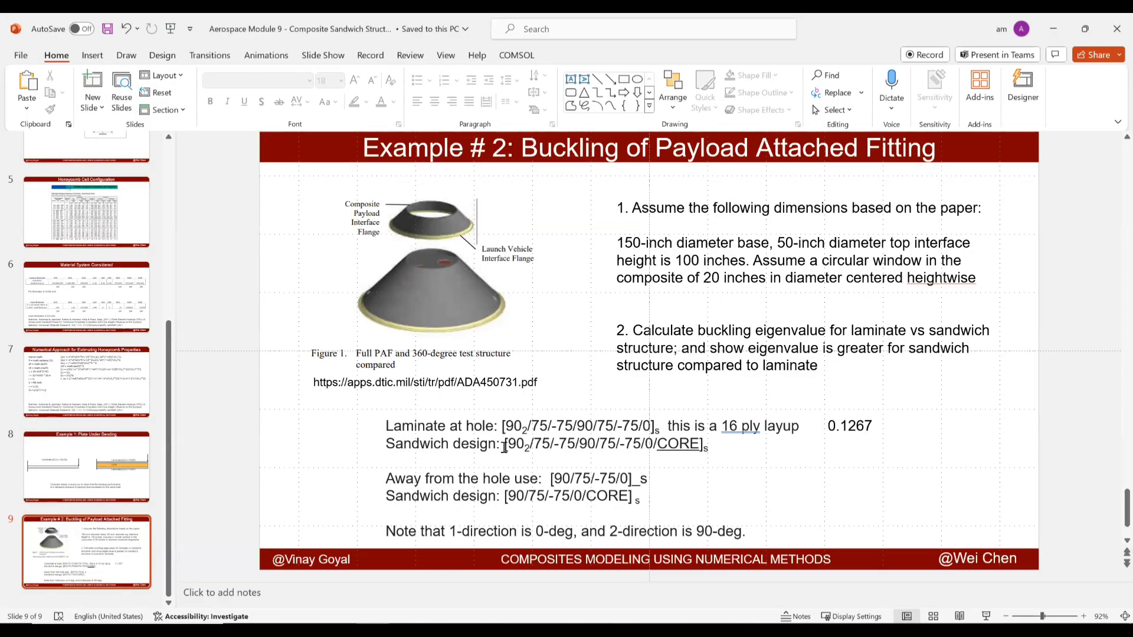
pyautogui.moveTo(504, 446); pyautogui.dragTo(710, 446)
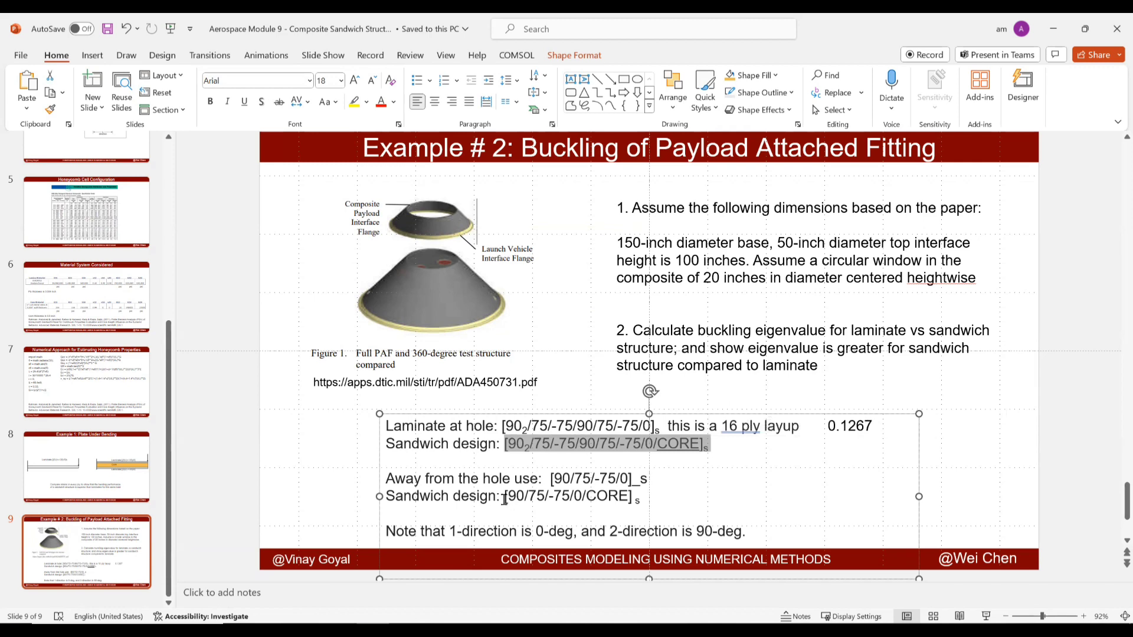
pyautogui.moveTo(505, 500); pyautogui.dragTo(634, 499)
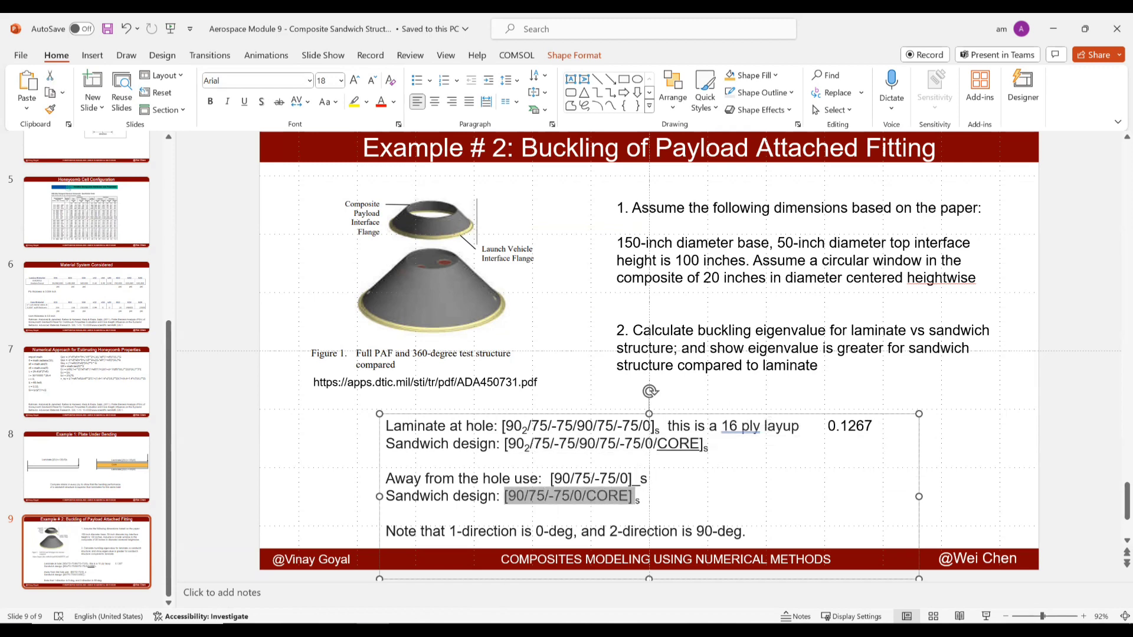
pyautogui.hotkey('alt', 'Tab')
pyautogui.click(292, 129)
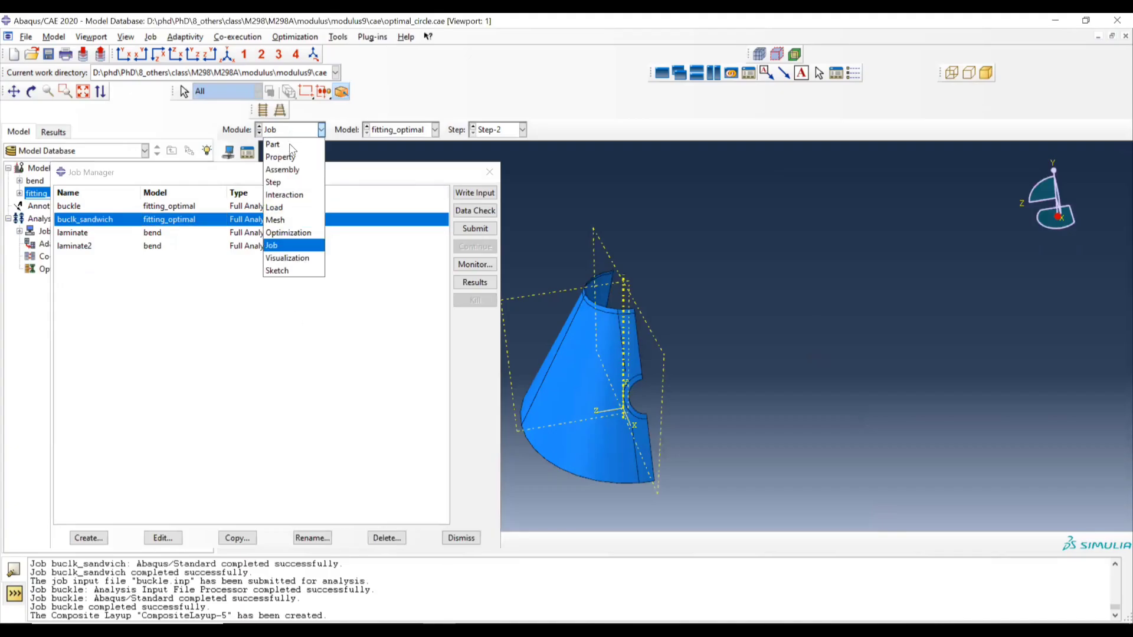
pyautogui.click(280, 158)
pyautogui.click(248, 194)
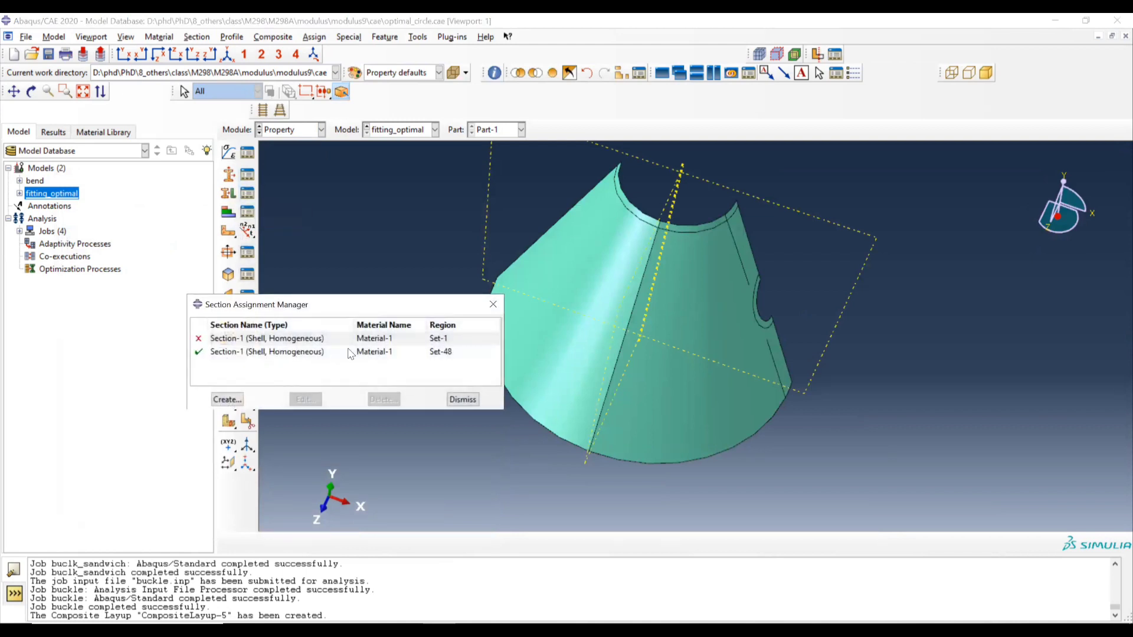
pyautogui.click(494, 305)
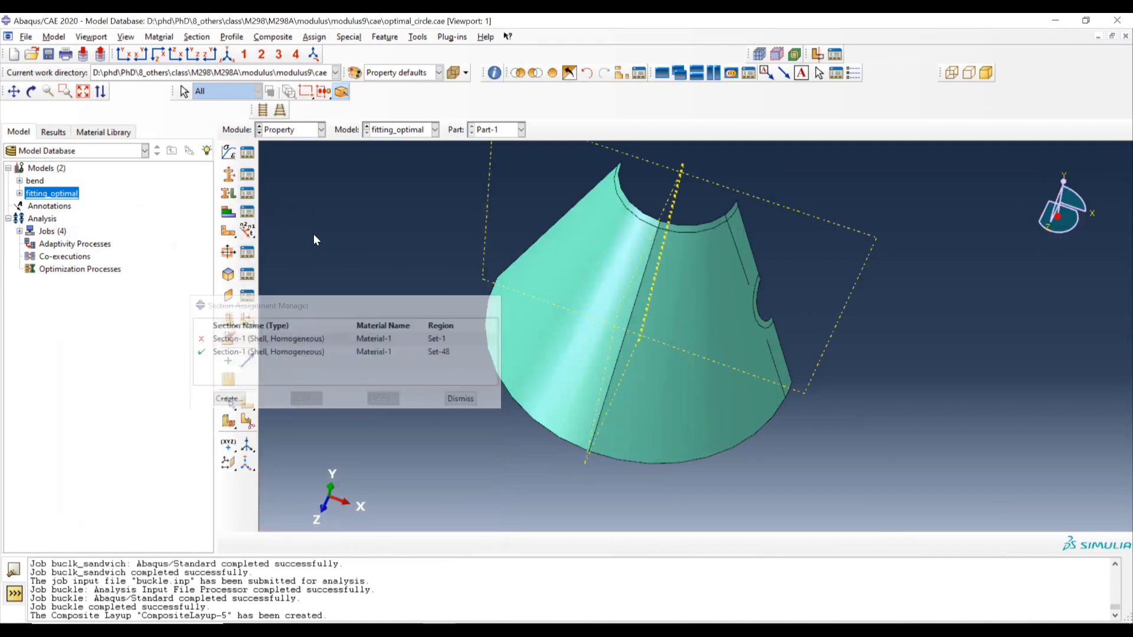
pyautogui.click(289, 129)
pyautogui.click(283, 155)
pyautogui.click(247, 253)
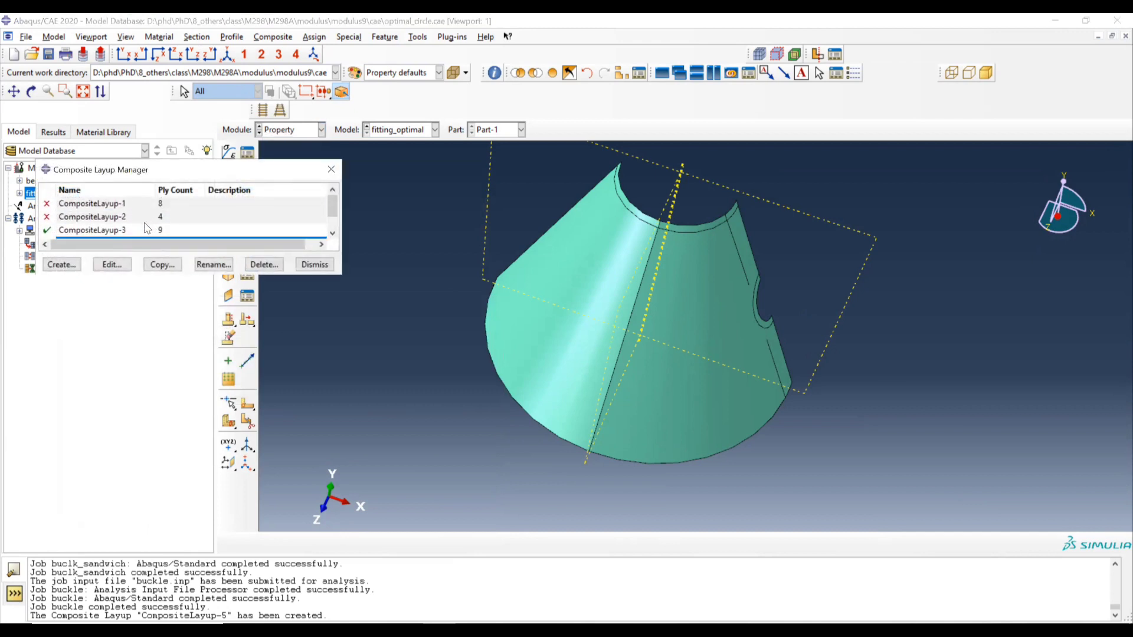
pyautogui.click(136, 228)
pyautogui.click(142, 206)
pyautogui.click(143, 222)
pyautogui.scroll(2, 143, 222)
pyautogui.click(156, 203)
pyautogui.click(175, 217)
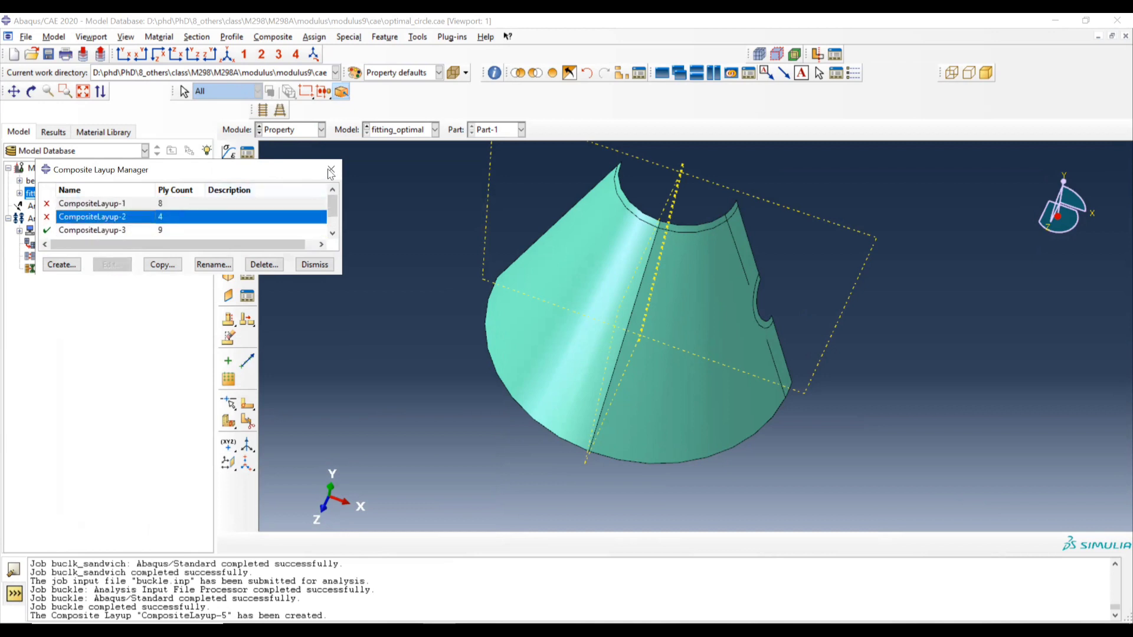
pyautogui.press('Escape')
pyautogui.click(294, 130)
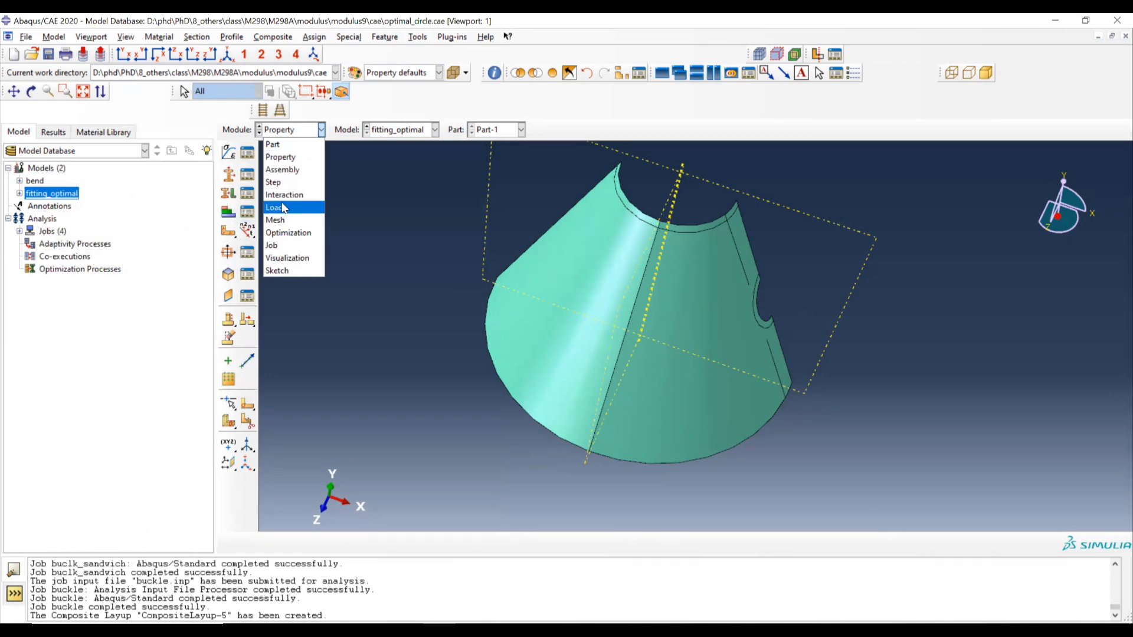
pyautogui.click(275, 183)
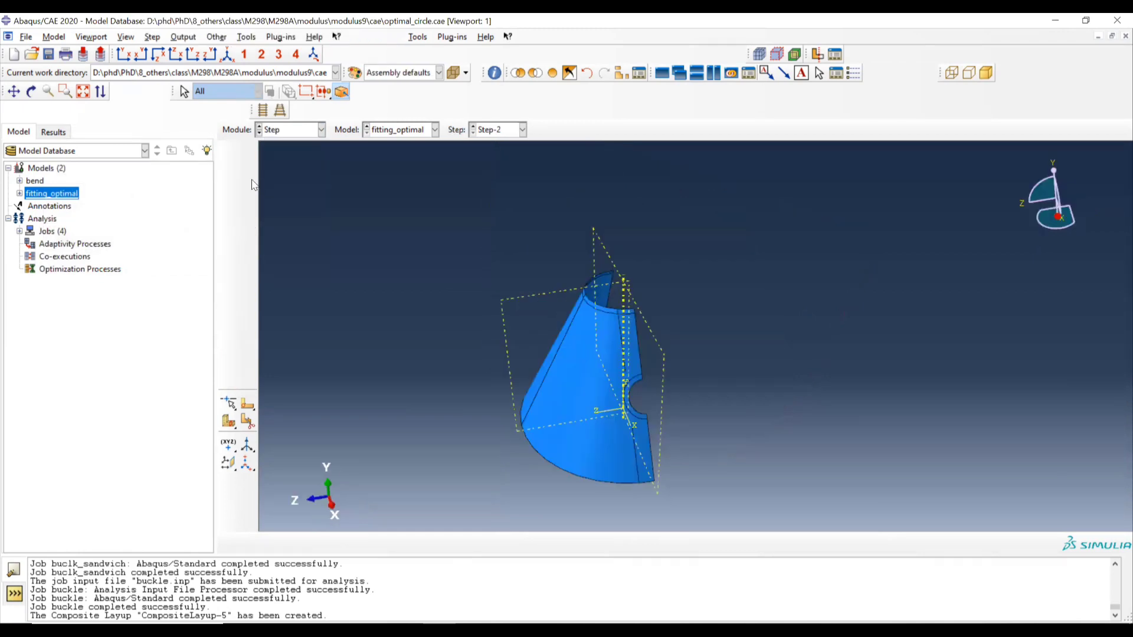
pyautogui.click(248, 178)
pyautogui.click(893, 141)
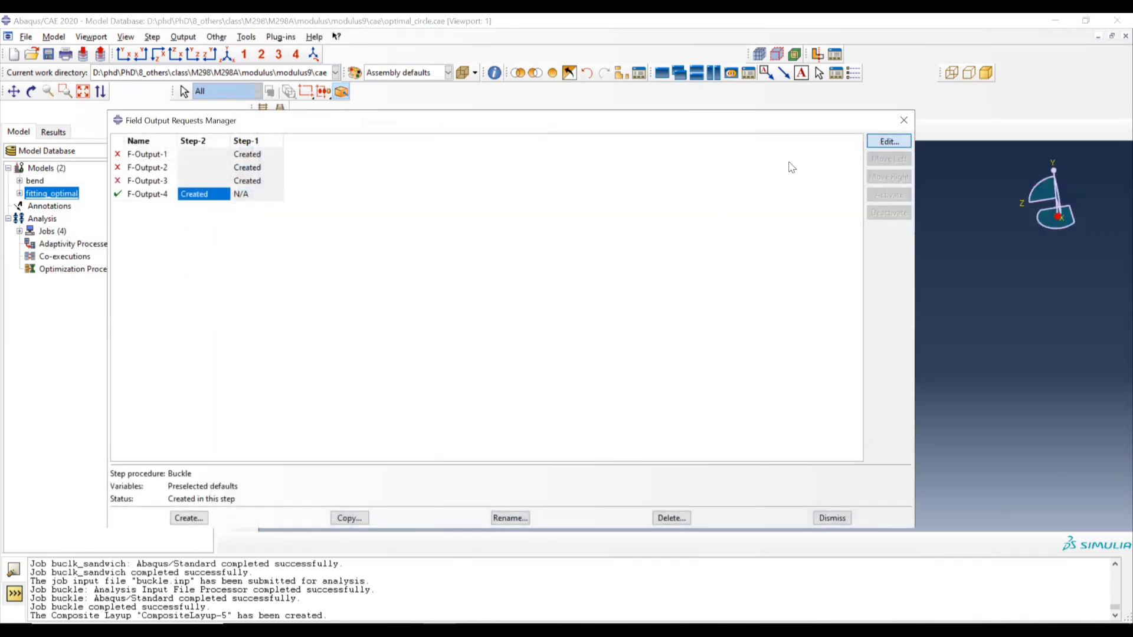
pyautogui.click(900, 119)
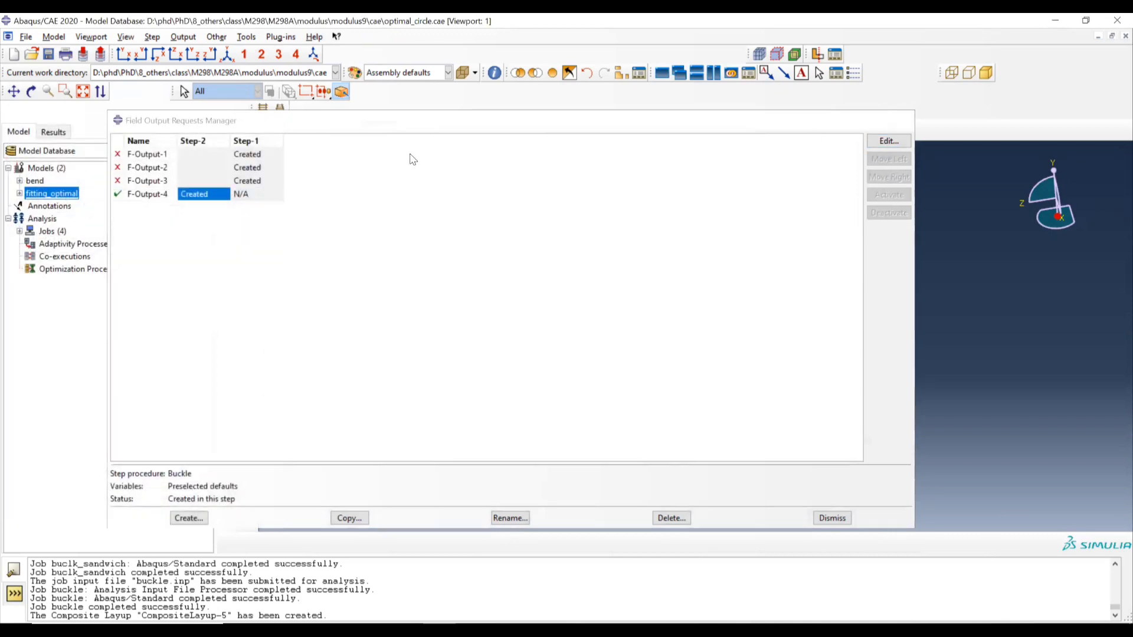
pyautogui.click(322, 129)
# - Open the buckl_sandwich buckling results and plot contours on the deformed shape (eigenvalue 0.42670)
pyautogui.click(272, 221)
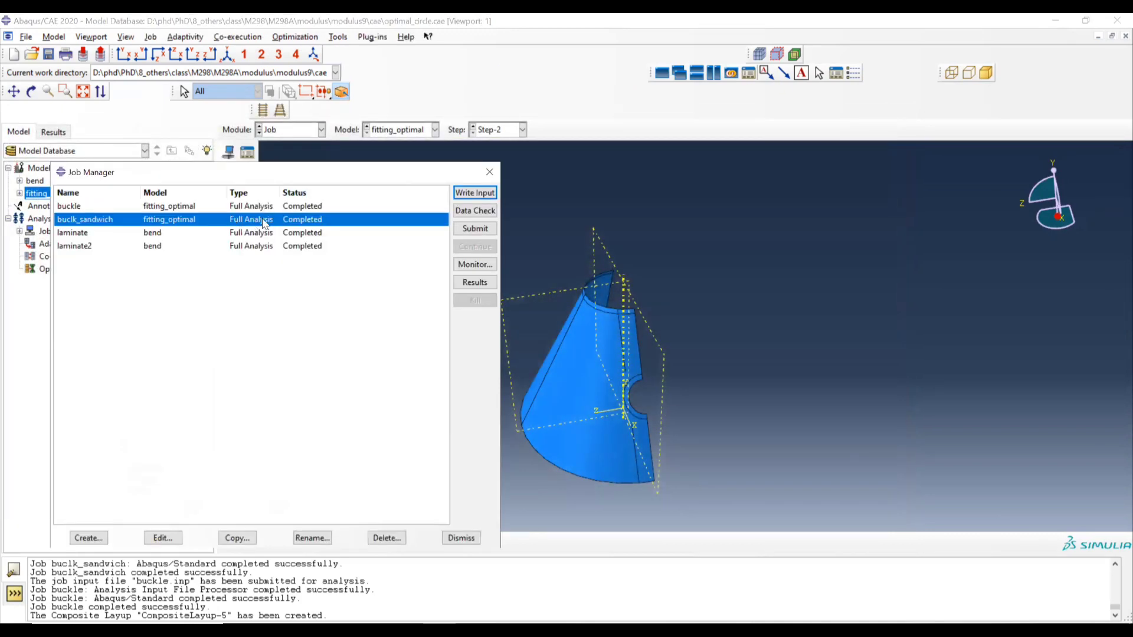
pyautogui.click(475, 282)
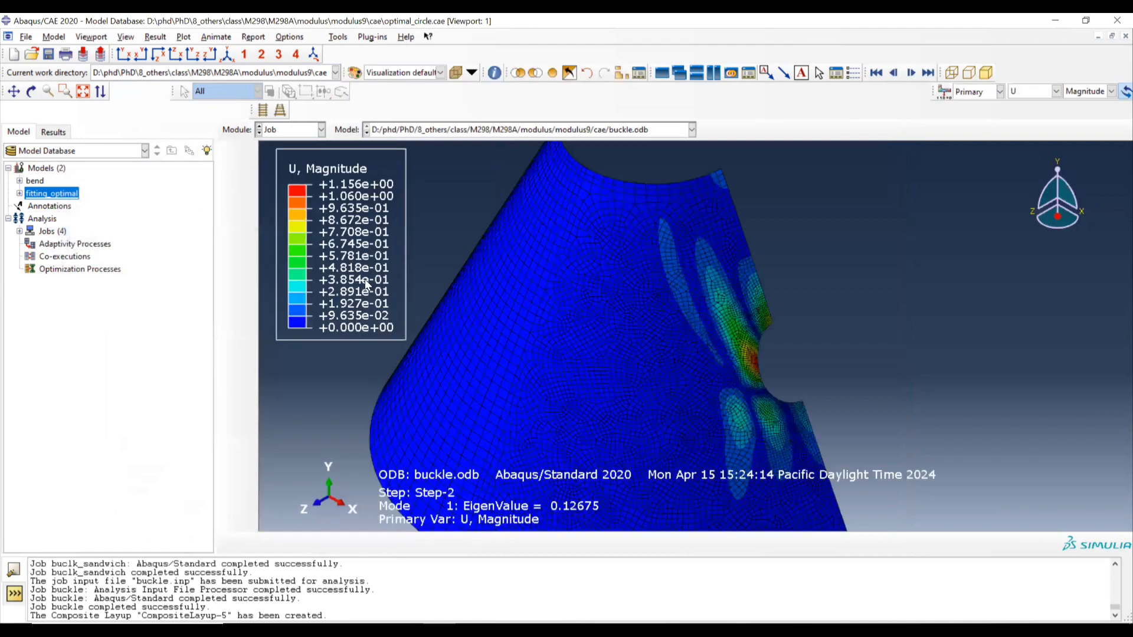
pyautogui.click(229, 234)
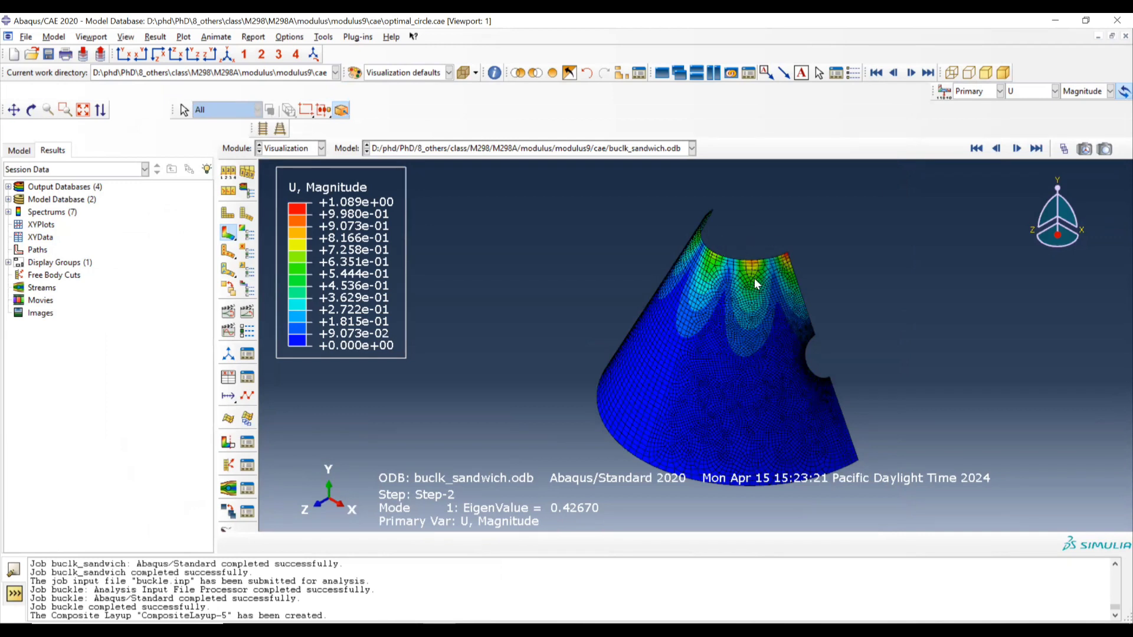
# - Rotate the sandwich model to inspect the buckled top edge, then return to the PowerPoint slide
pyautogui.press('F3')
pyautogui.moveTo(778, 301); pyautogui.dragTo(779, 236)
pyautogui.moveTo(775, 304); pyautogui.dragTo(781, 336)
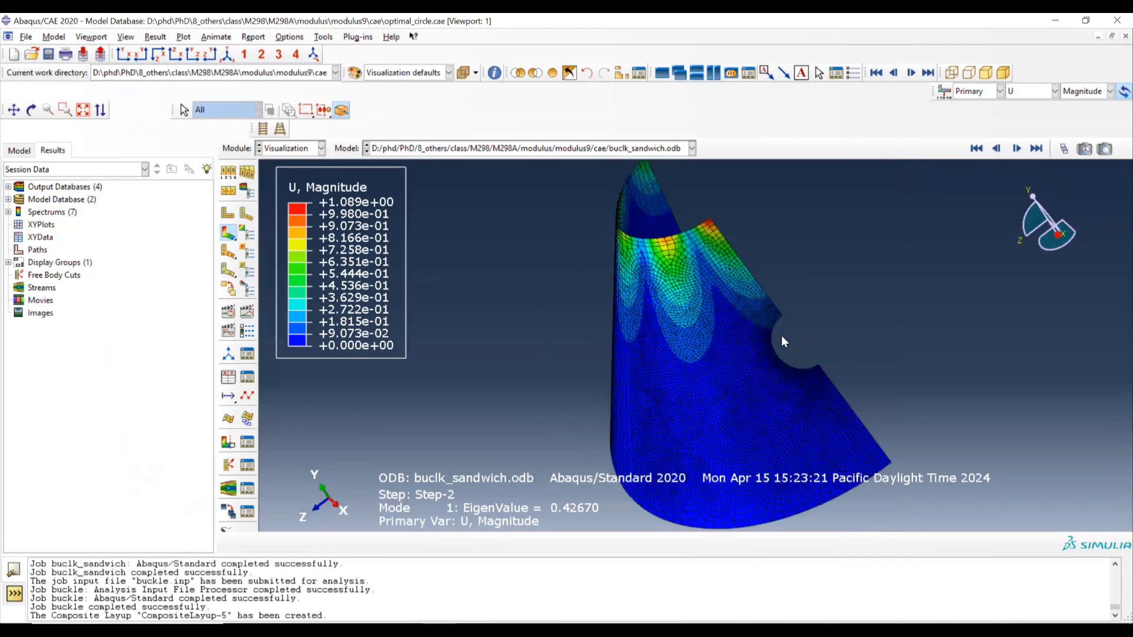
pyautogui.scroll(5, 781, 335)
pyautogui.scroll(-5, 661, 229)
pyautogui.keyDown('ctrl'); pyautogui.keyDown('alt'); pyautogui.moveTo(649, 229); pyautogui.dragTo(659, 243); pyautogui.keyUp('alt'); pyautogui.keyUp('ctrl')
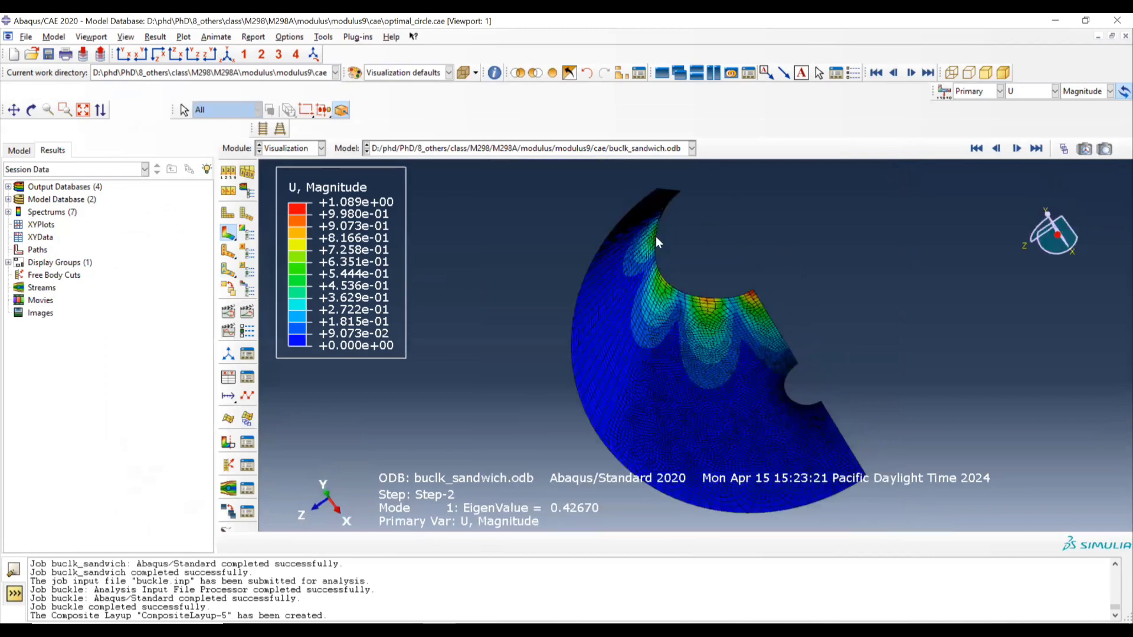
pyautogui.click(387, 623)
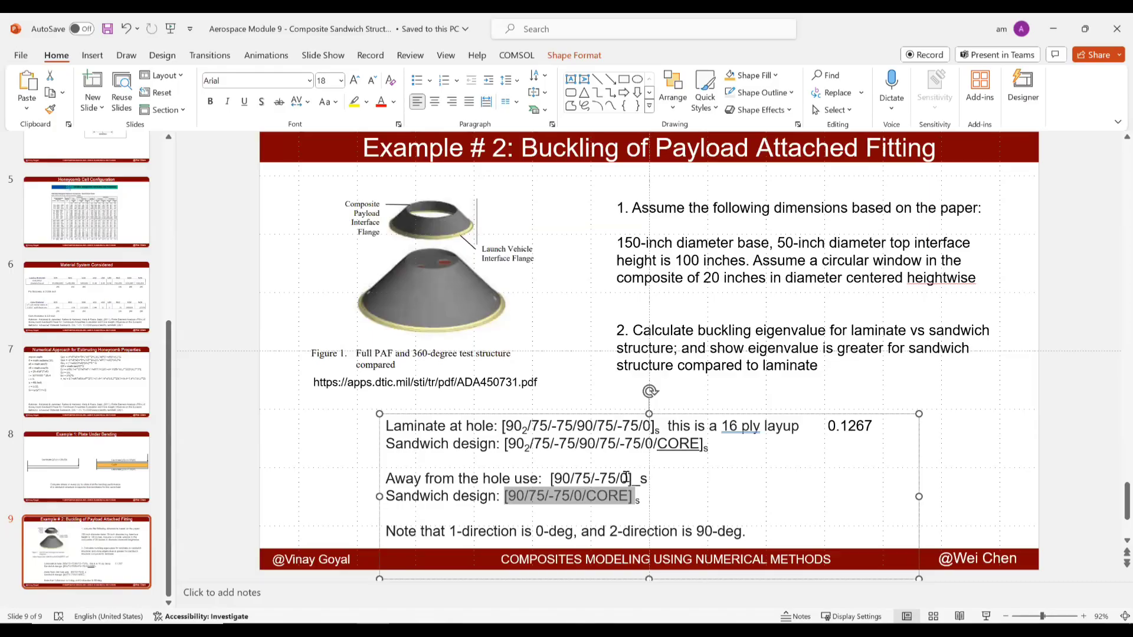
# - Copy the 0.1267 text box beside the sandwich design line and change it to 0.4267
pyautogui.click(850, 426)
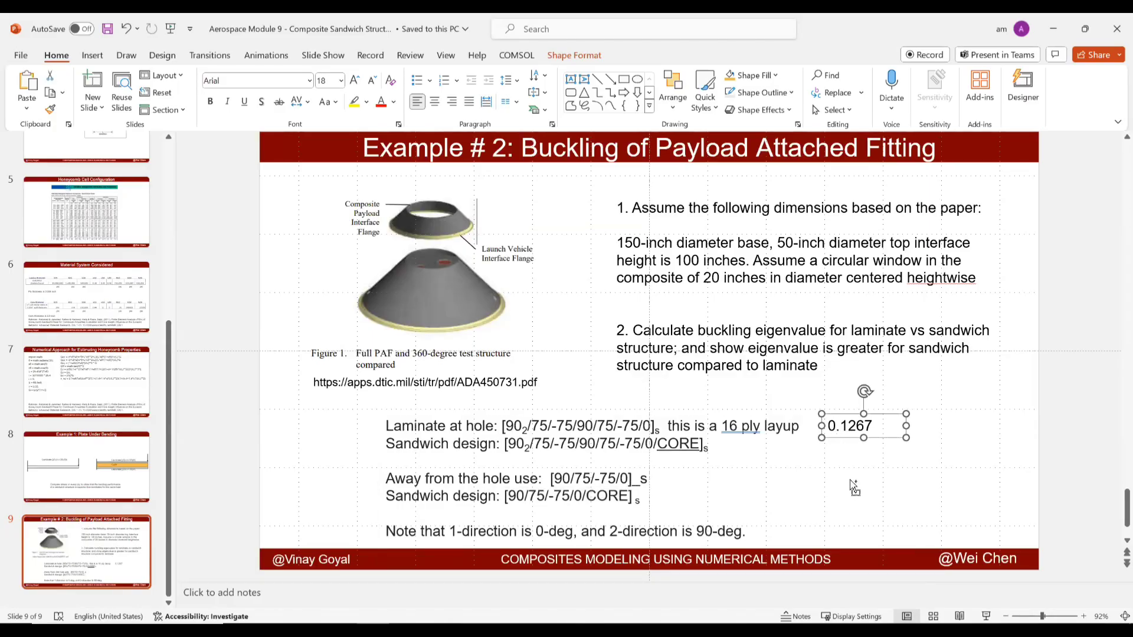
pyautogui.keyDown('ctrl'); pyautogui.moveTo(846, 428); pyautogui.dragTo(758, 450); pyautogui.keyUp('ctrl')
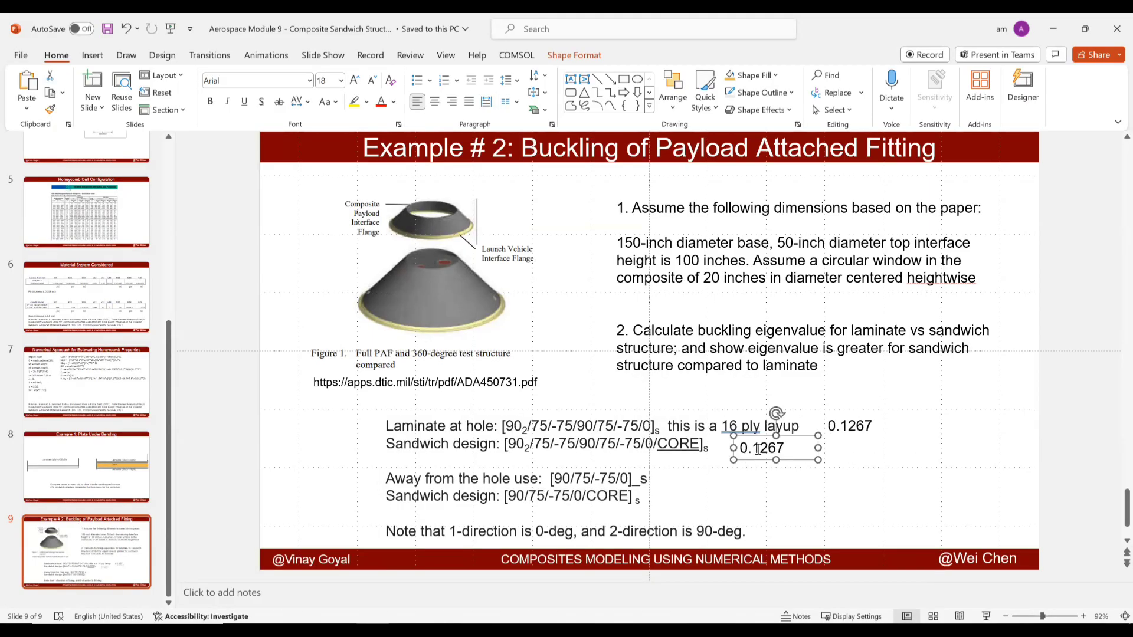
pyautogui.doubleClick(757, 449)
pyautogui.write('0.127')
pyautogui.press('BackSpace')
pyautogui.press('BackSpace')
pyautogui.write('426')
# - Highlight the words 'greater' and 'laminate' in item 2, then reselect the 0.4267 box
pyautogui.moveTo(922, 352); pyautogui.dragTo(673, 366)
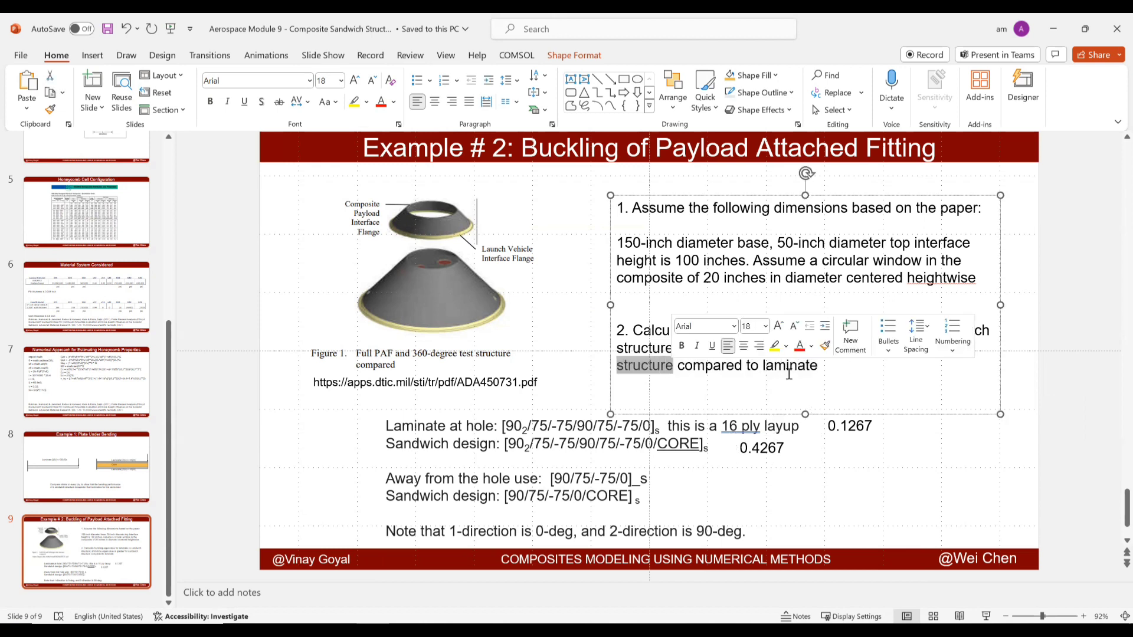
pyautogui.click(789, 372)
pyautogui.doubleClick(851, 350)
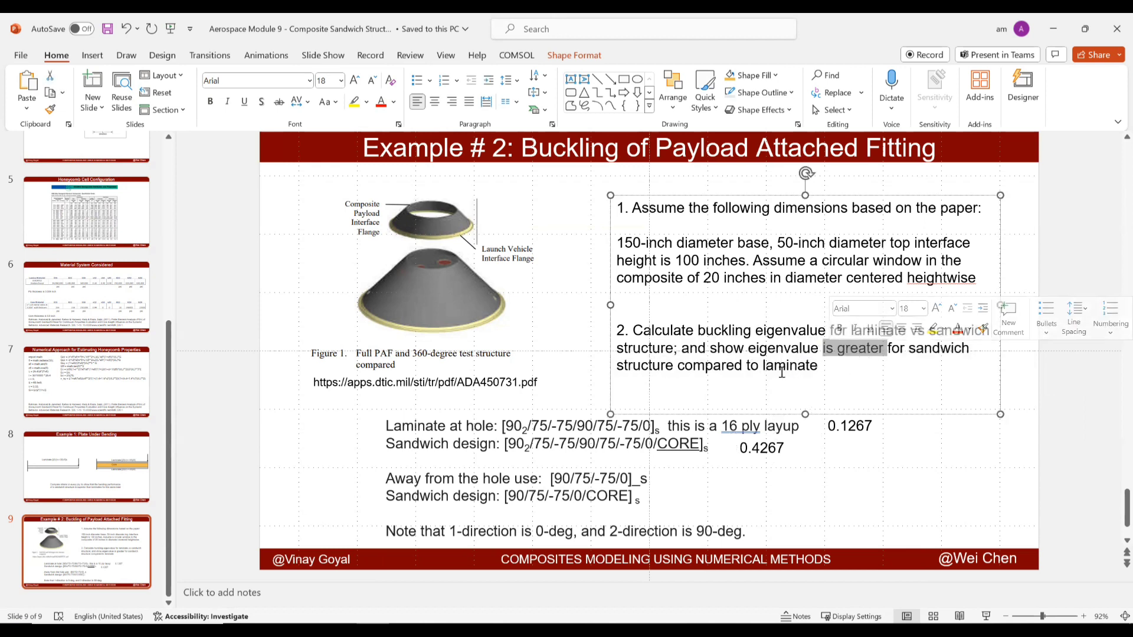
pyautogui.doubleClick(794, 365)
pyautogui.click(766, 446)
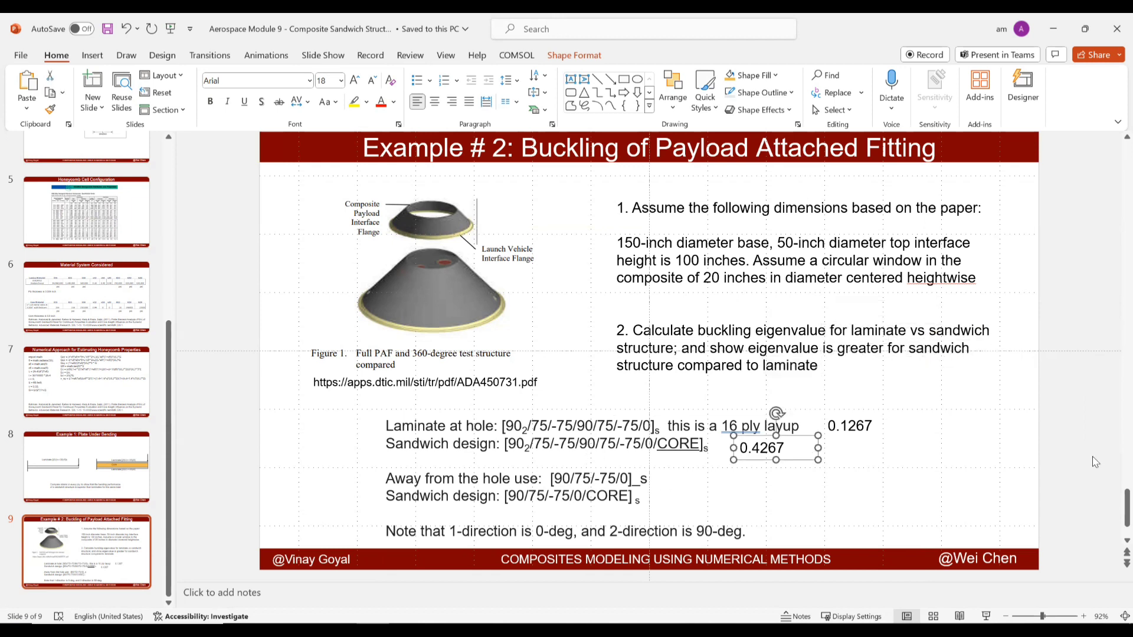